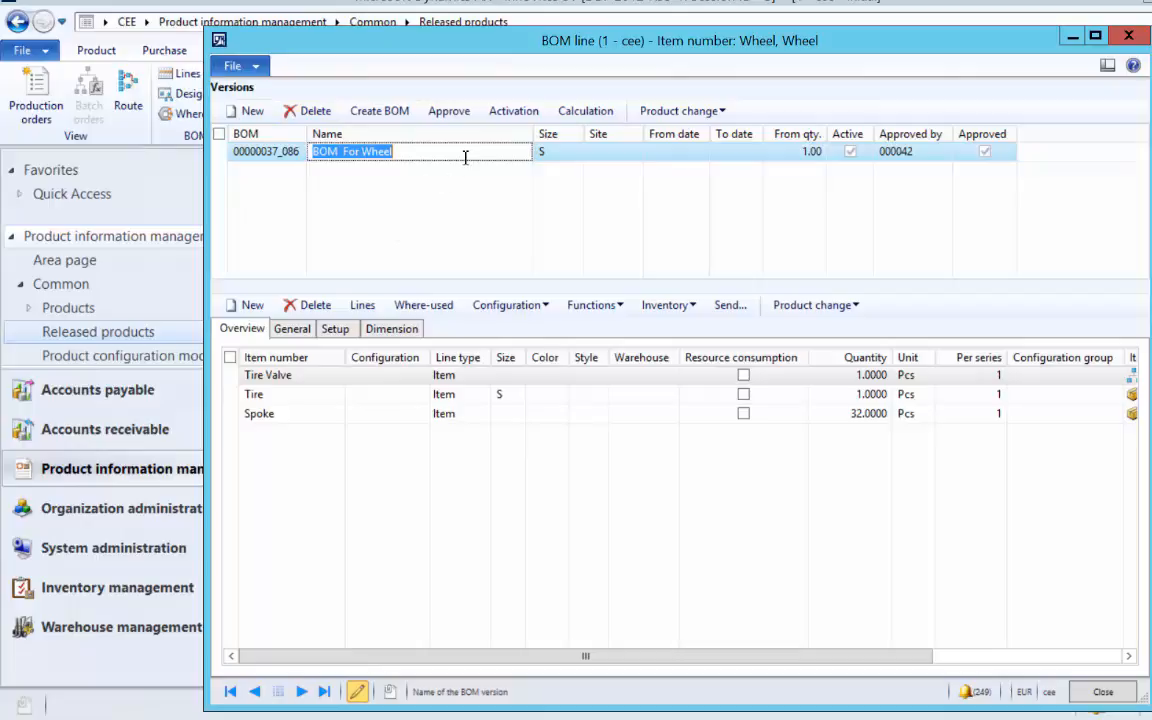
pyautogui.click(502, 151)
pyautogui.click(571, 152)
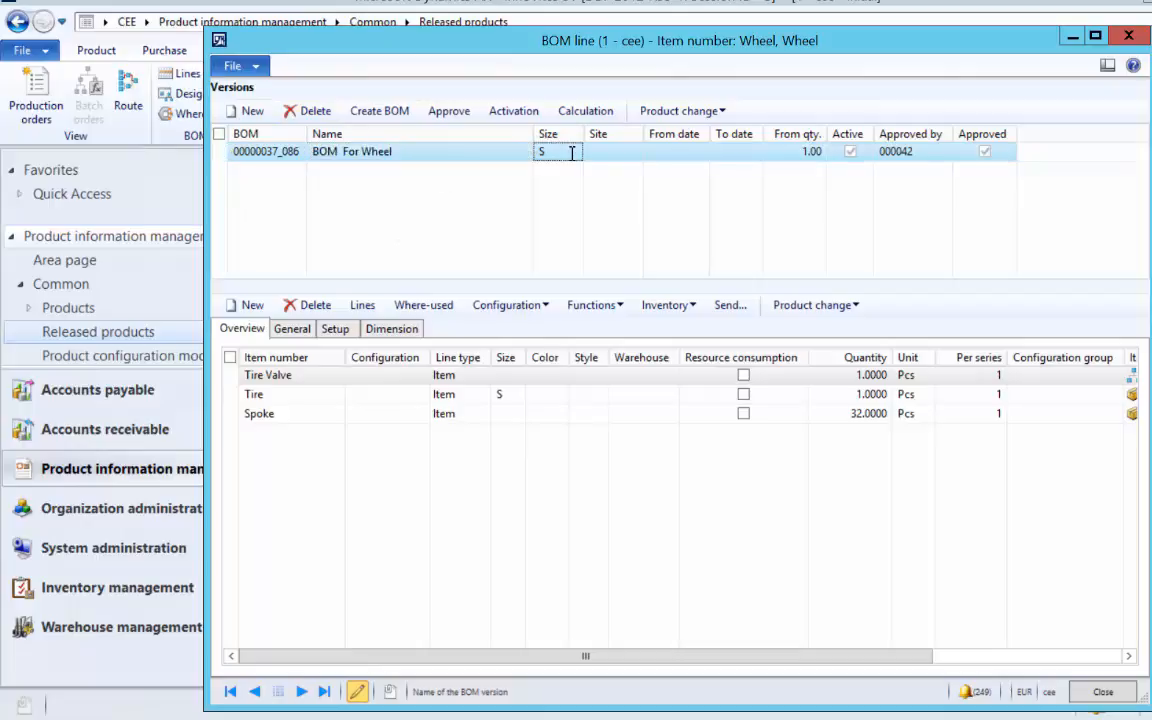
pyautogui.click(380, 404)
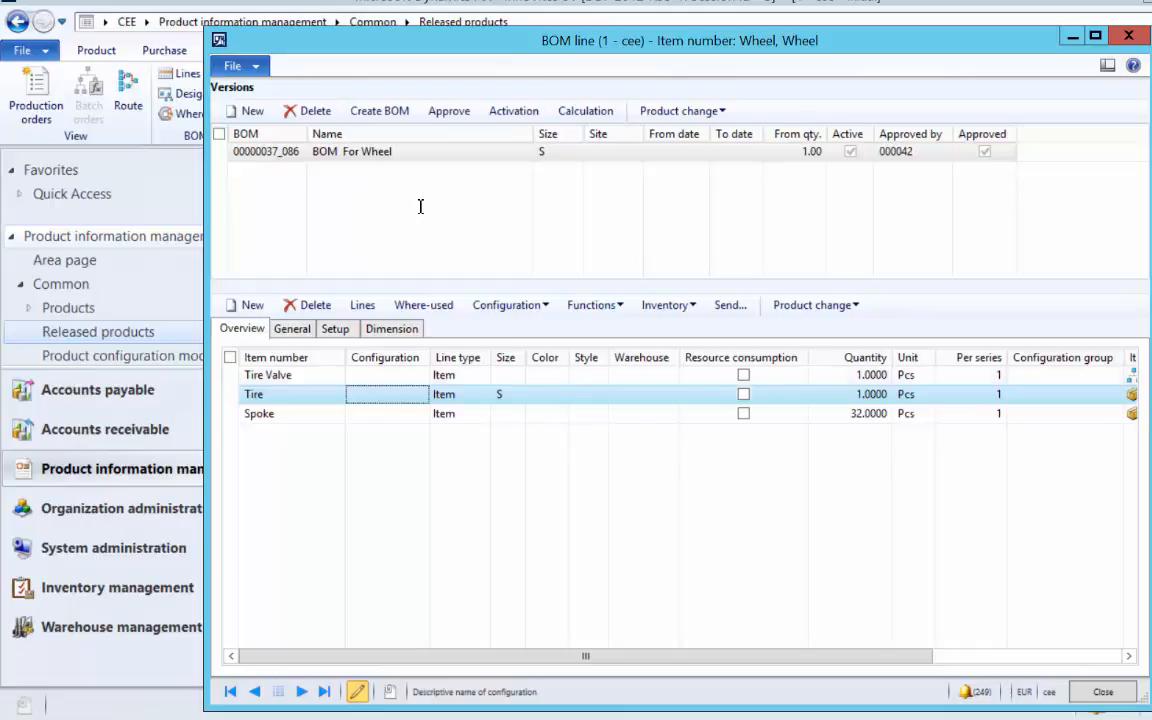
pyautogui.click(354, 210)
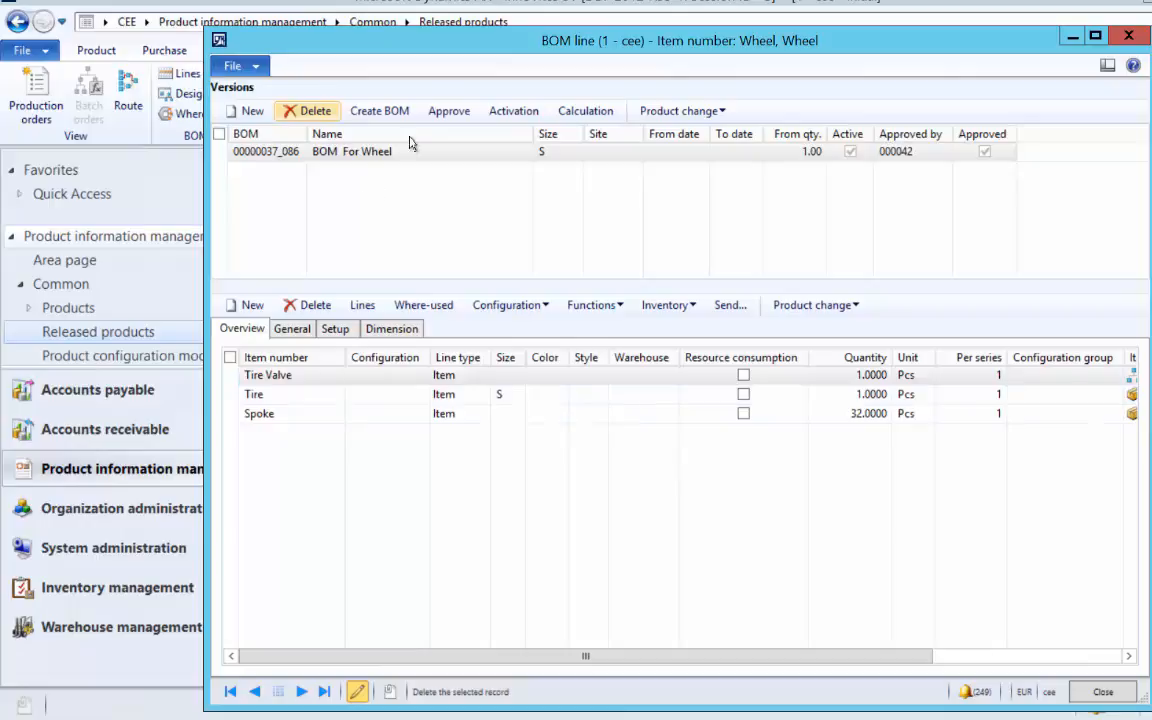
# Step: Create a new BOM for the Wheel item described as "Berlin site - Medium Size Tire" for the Berlin site
pyautogui.click(379, 111)
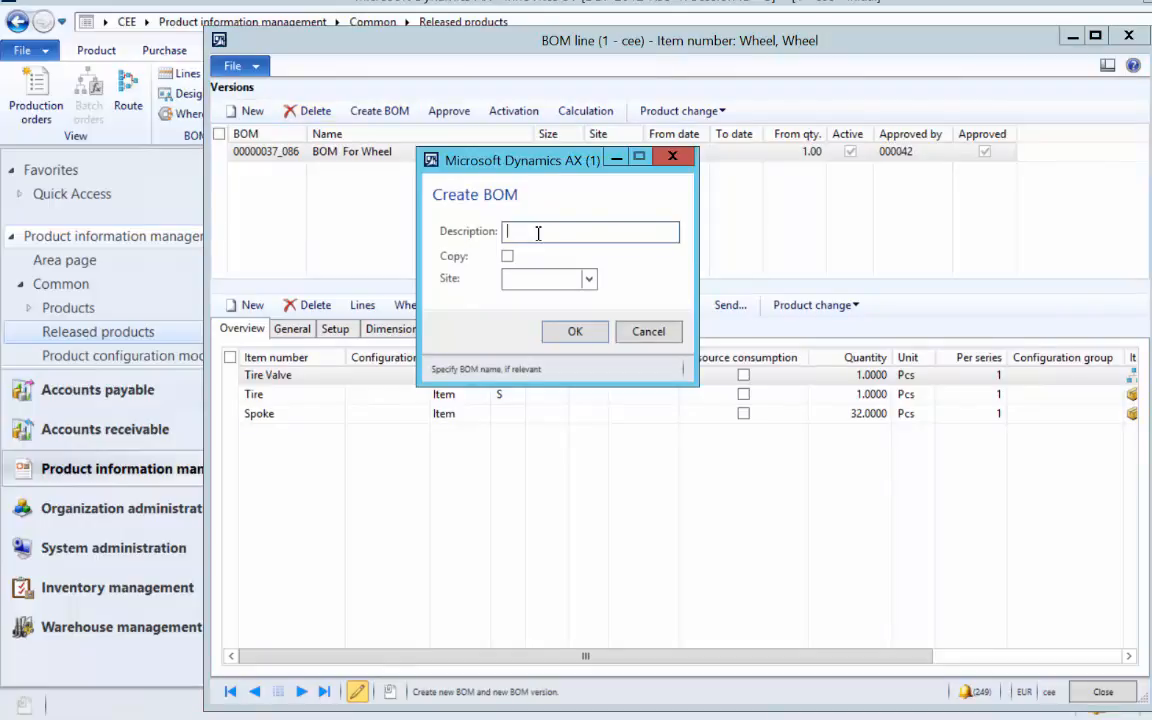
pyautogui.write('Berlin Site - Medium Size Tire')
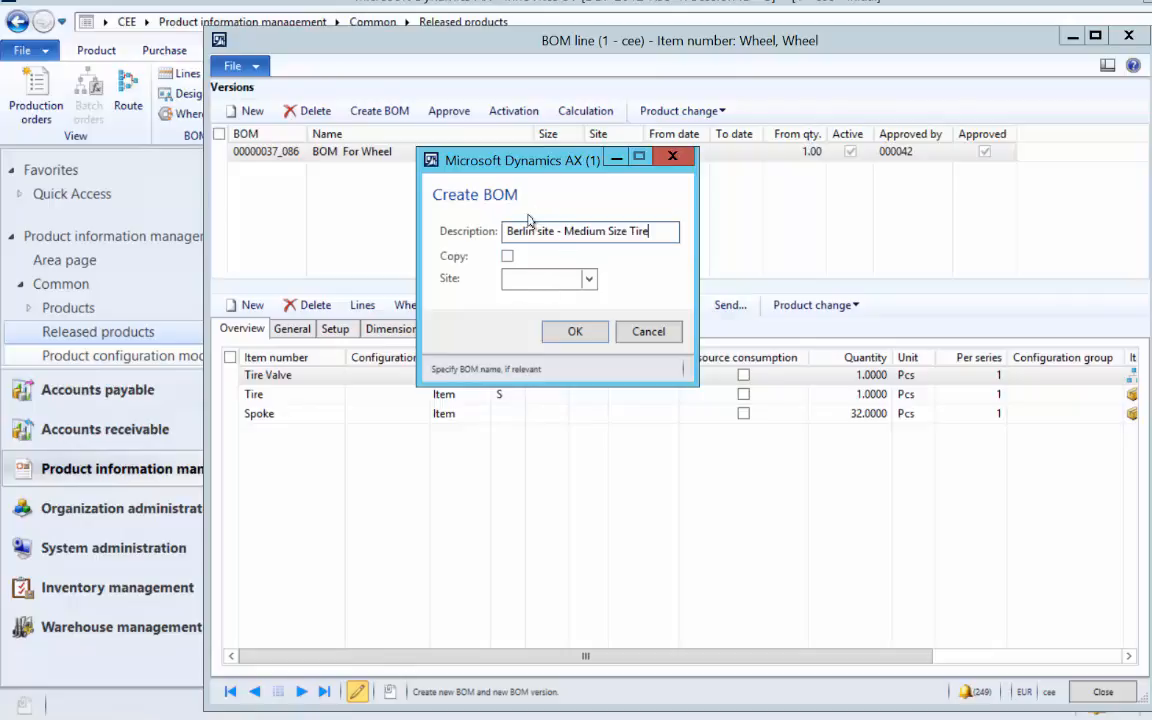
pyautogui.click(589, 281)
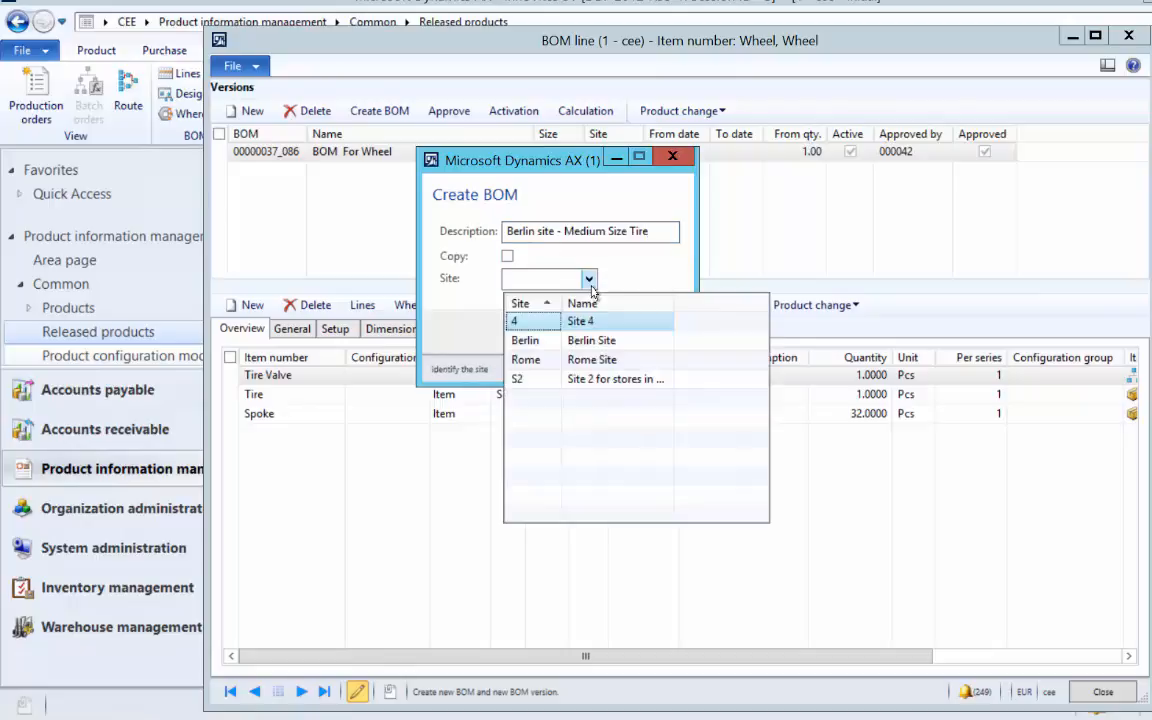
pyautogui.click(543, 342)
pyautogui.click(576, 330)
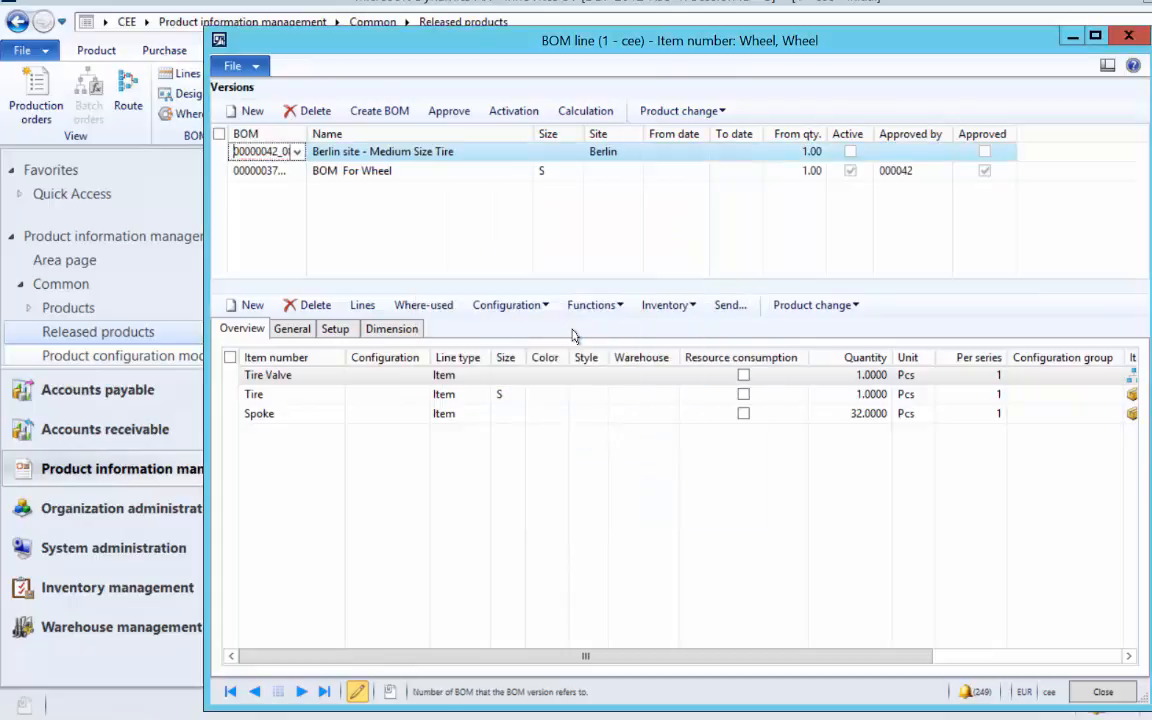
# Step: Add a Tire line in size M and a Tire Valve line to the Berlin site BOM
pyautogui.click(287, 378)
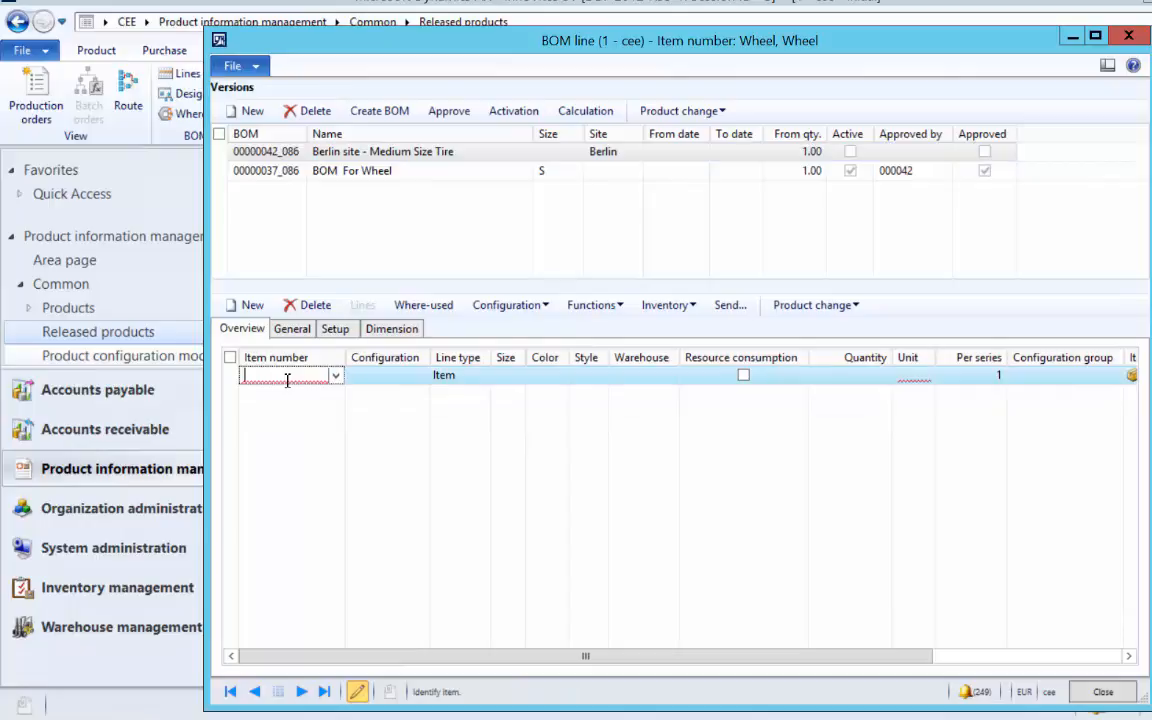
pyautogui.write('tire')
pyautogui.press('Tab')
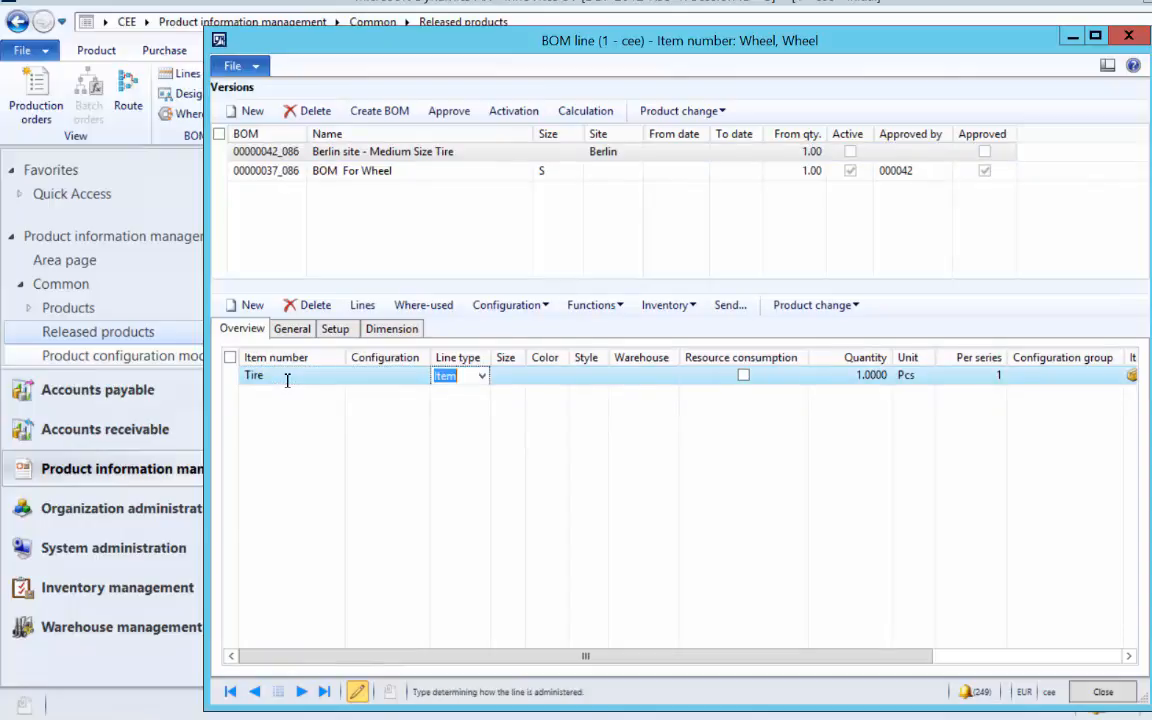
pyautogui.press('Tab')
pyautogui.write('m')
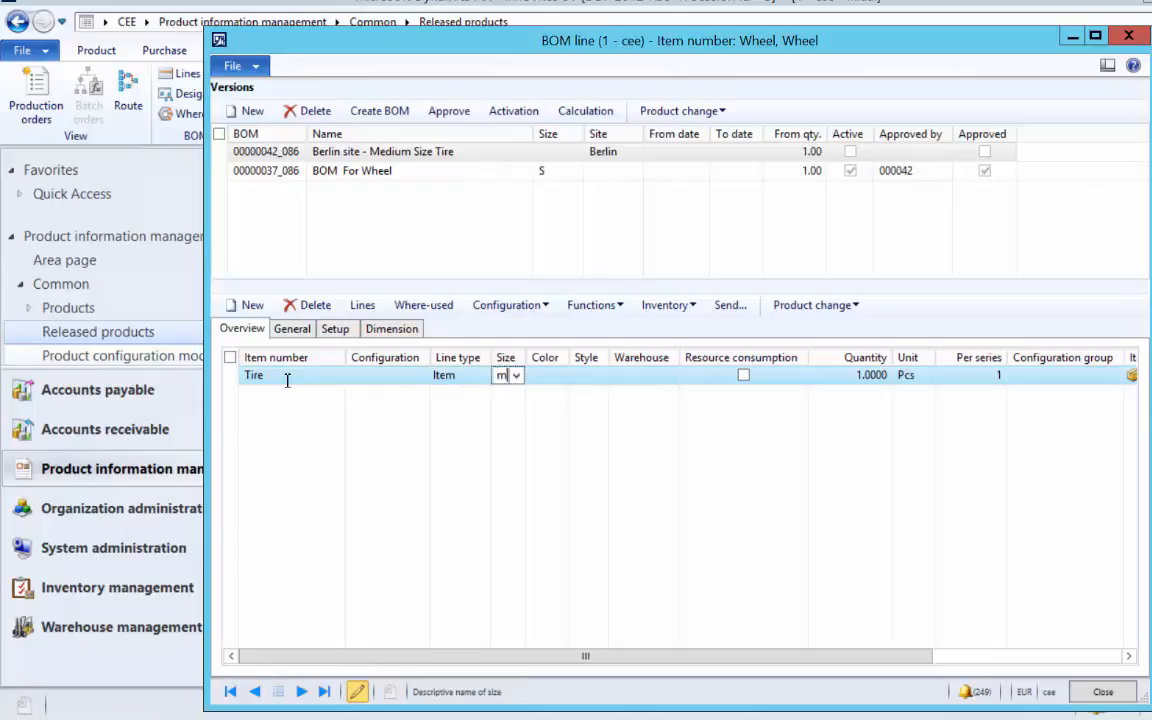
pyautogui.press('Tab')
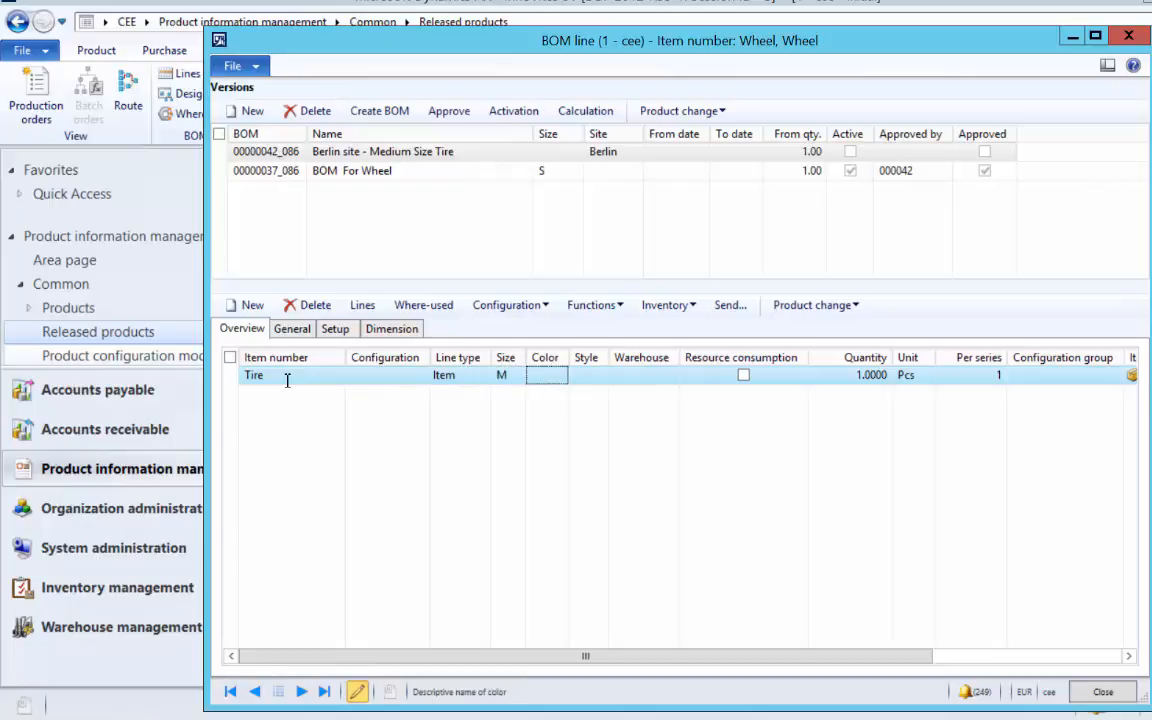
pyautogui.hotkey('ctrl', 'n')
pyautogui.write('tire valve')
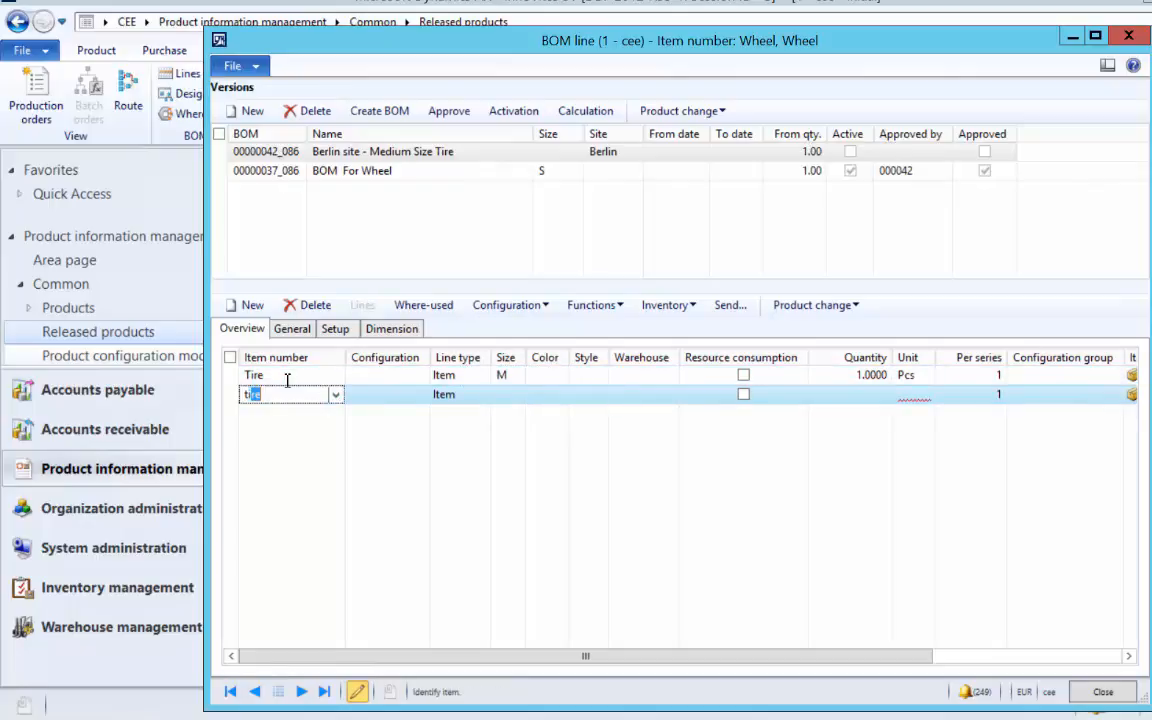
# Step: Add a Spoke line with a quantity of 32 to the Berlin site BOM
pyautogui.hotkey('ctrl', 'n')
pyautogui.write('sp')
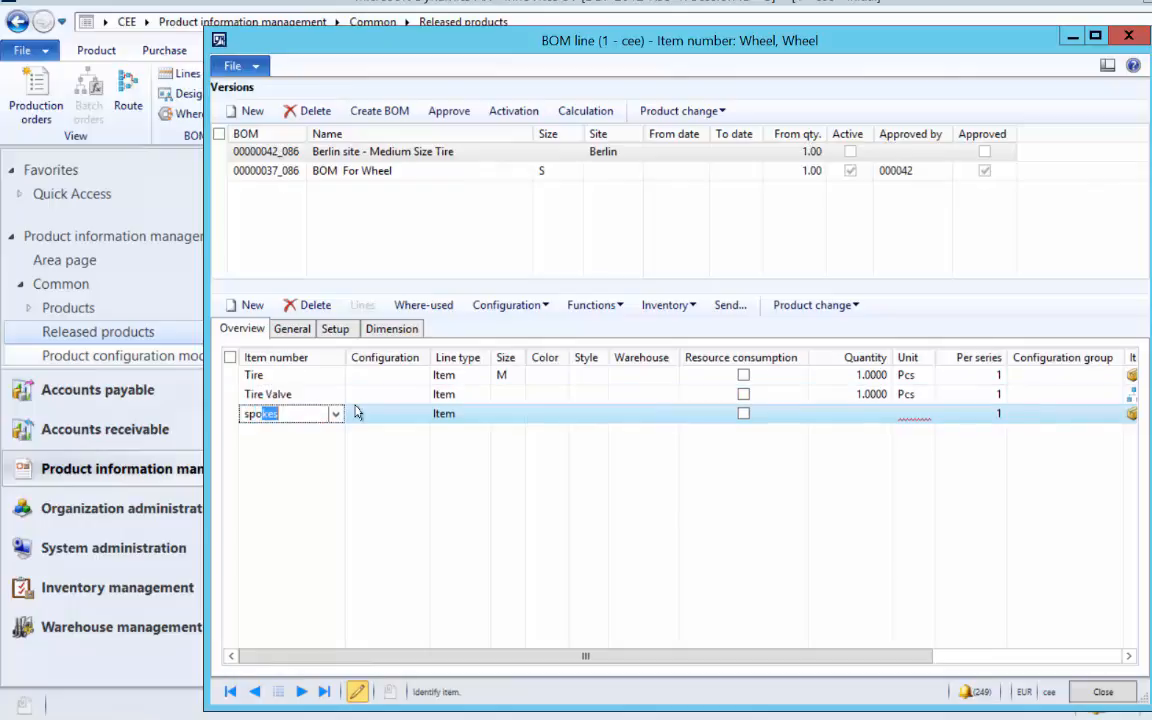
pyautogui.write('ok')
pyautogui.press('Tab')
pyautogui.press('Tab')
pyautogui.press('Tab')
pyautogui.press('Tab')
pyautogui.press('Tab')
pyautogui.press('Tab')
pyautogui.press('Tab')
pyautogui.press('Tab')
pyautogui.press('Tab')
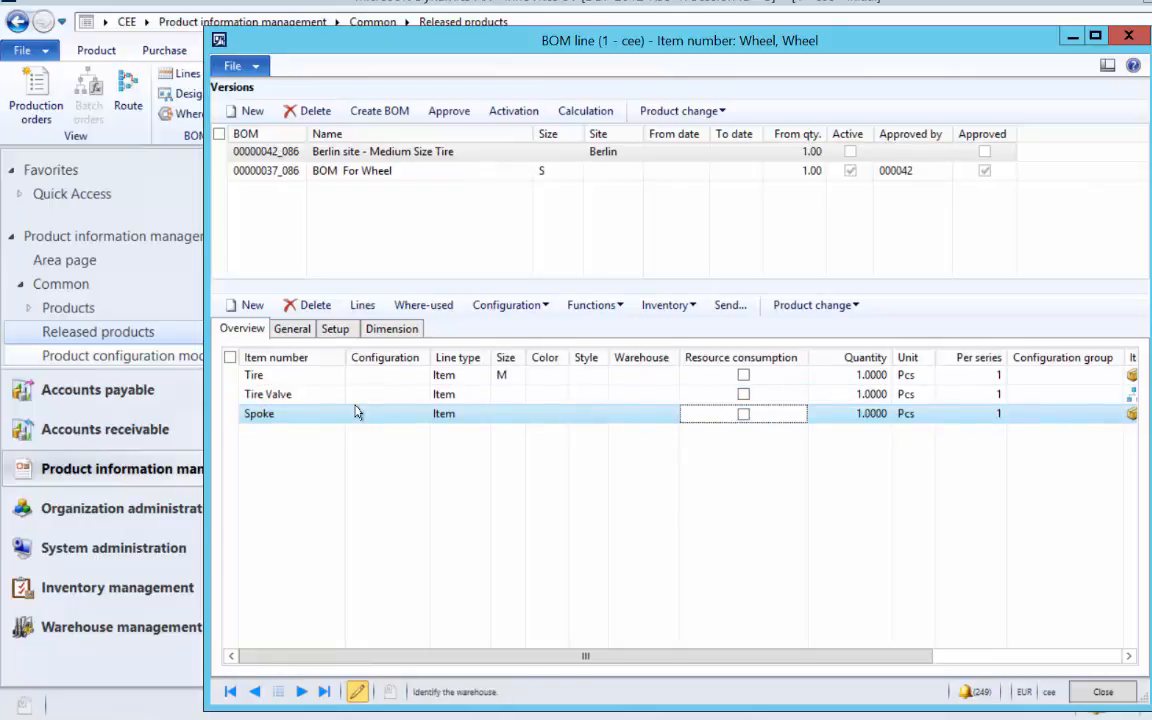
pyautogui.hotkey('shift', 'Tab')
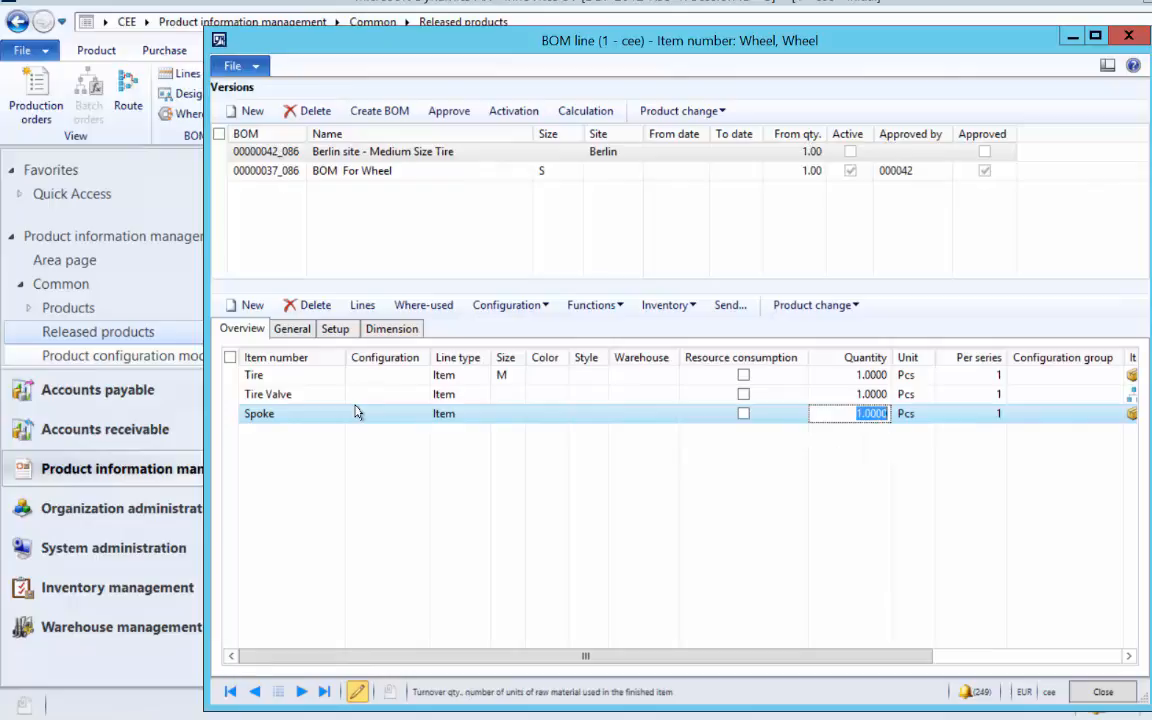
pyautogui.write('32')
# Step: Switch to the bills of materials list and review the component lines of "BOM For Small Size Wheel"
pyautogui.hotkey('alt', 'Tab')
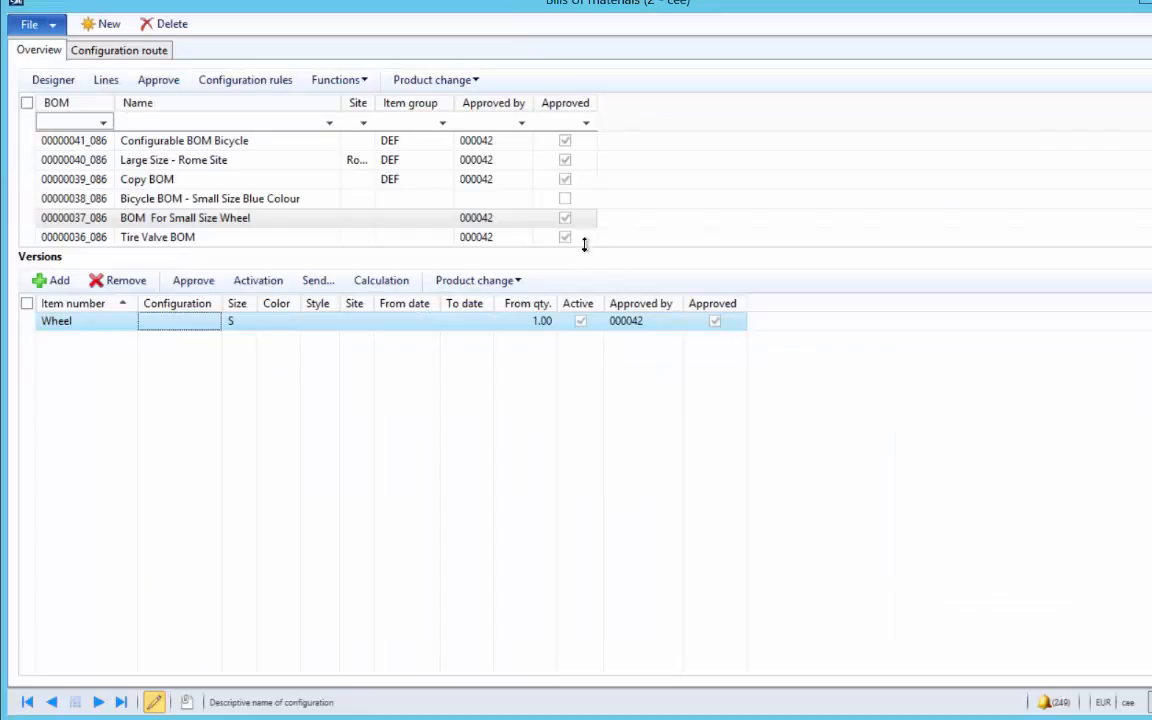
pyautogui.click(110, 80)
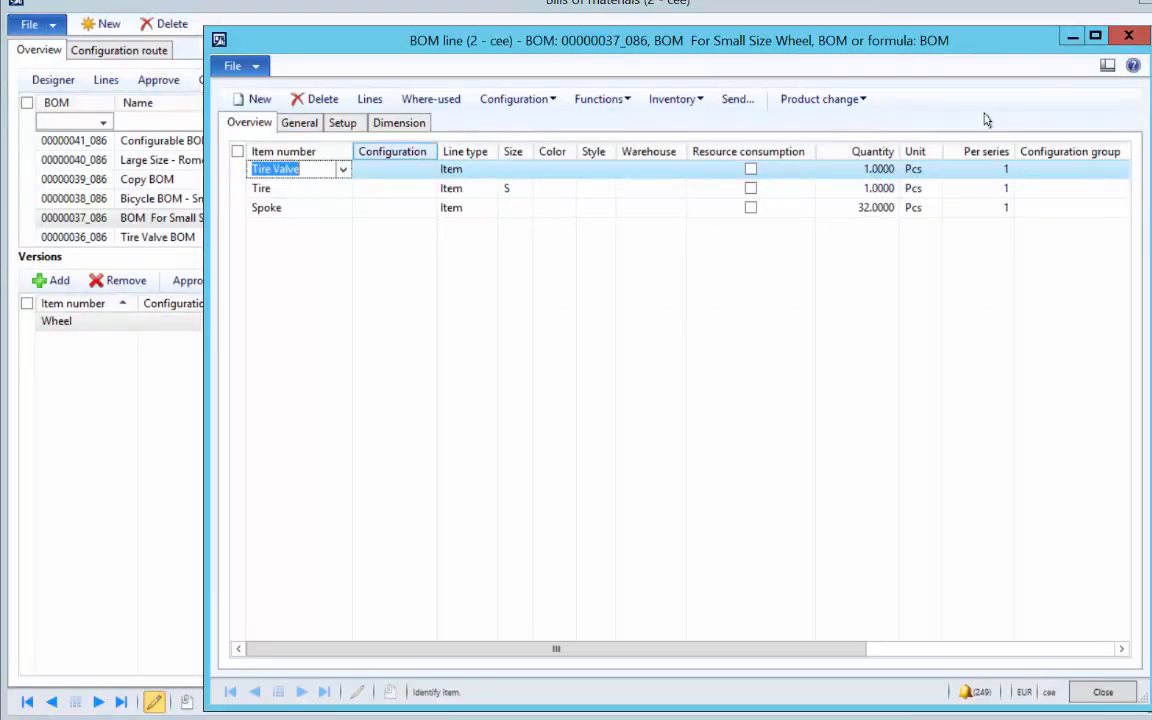
pyautogui.press('Escape')
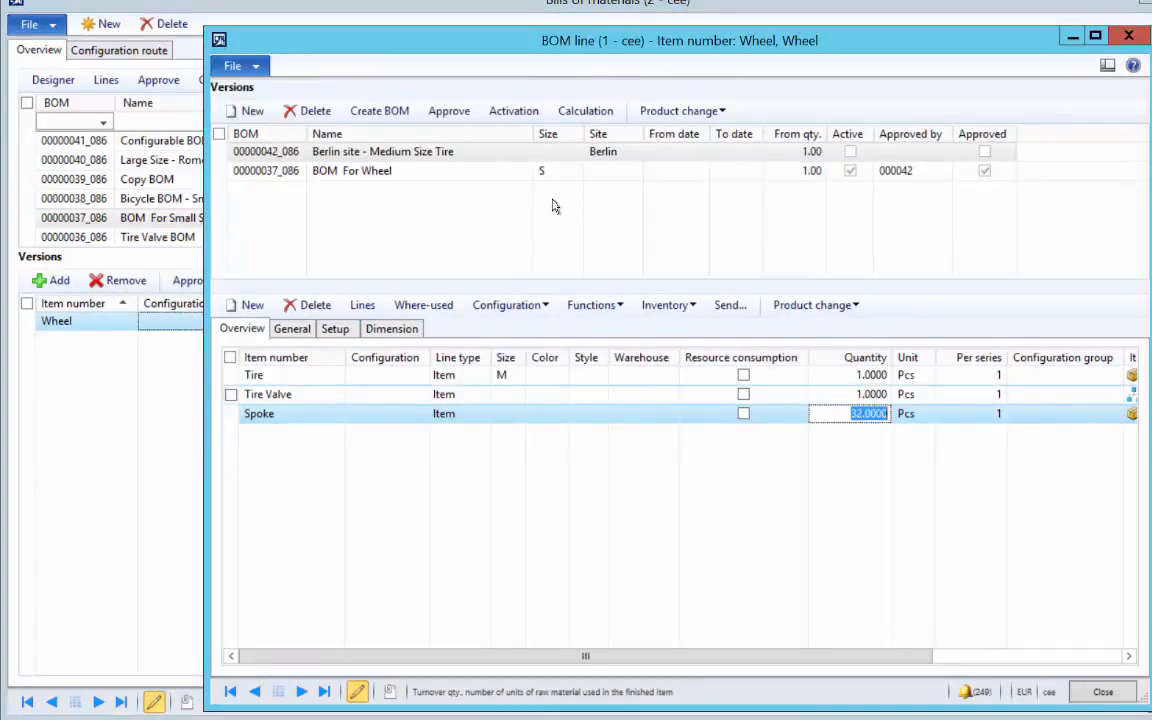
pyautogui.click(698, 154)
pyautogui.click(742, 153)
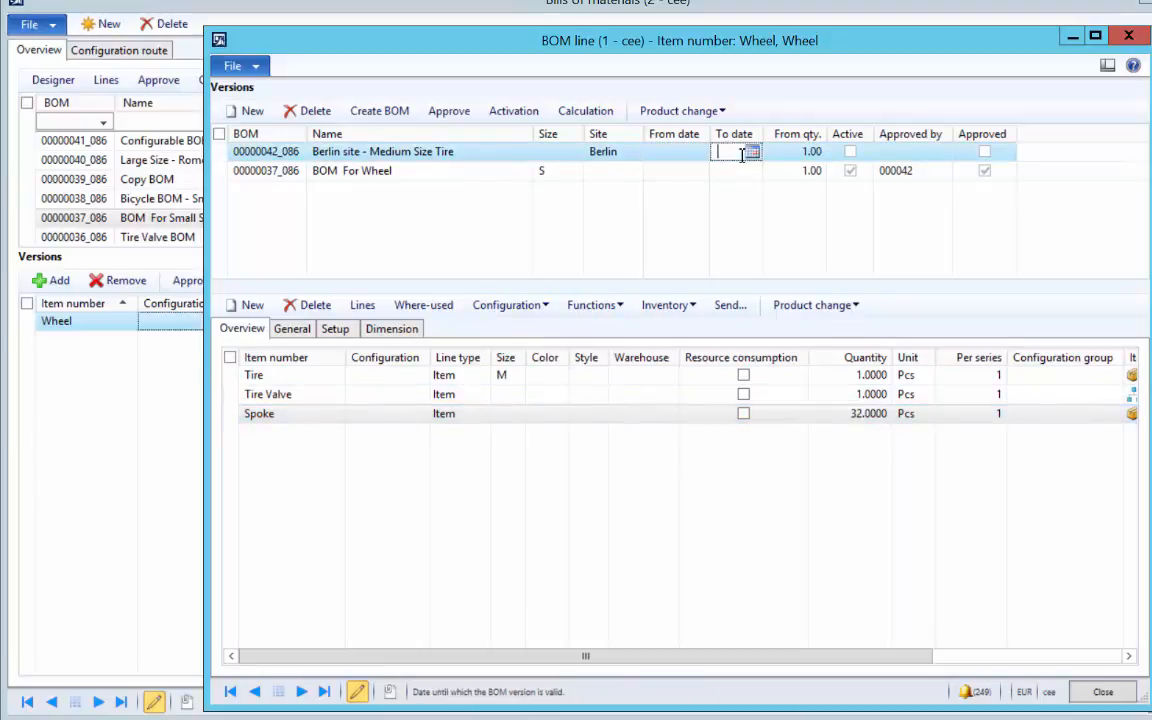
pyautogui.press('Tab')
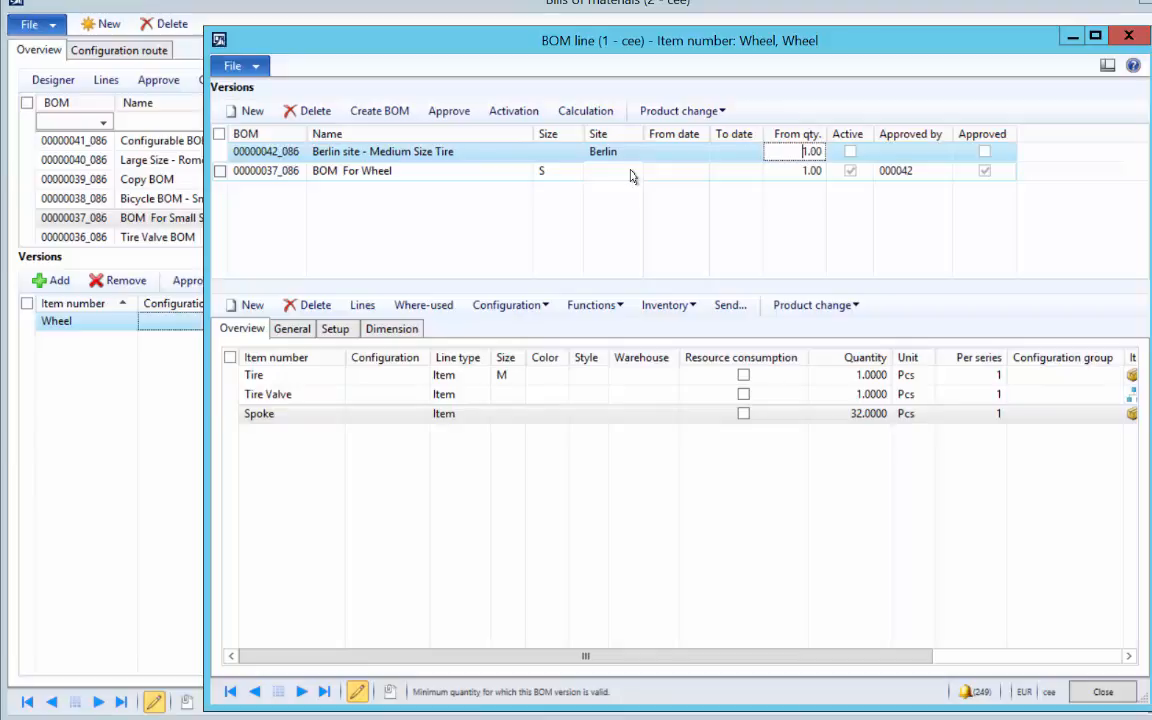
pyautogui.click(675, 154)
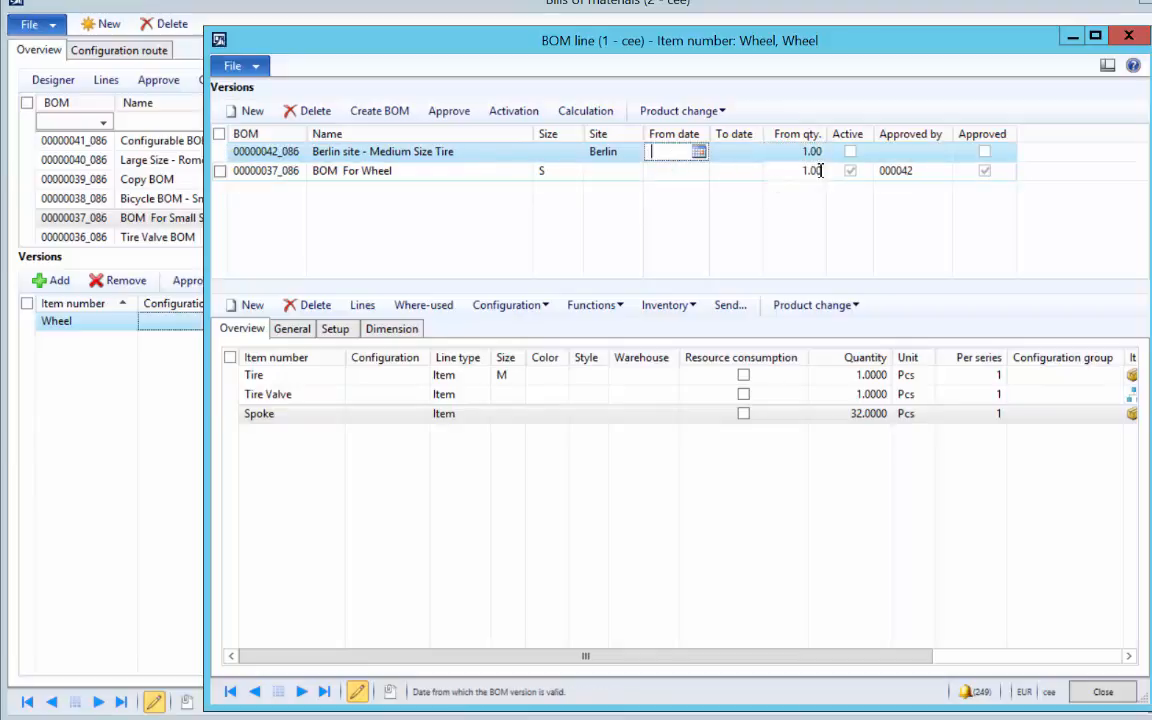
pyautogui.click(499, 158)
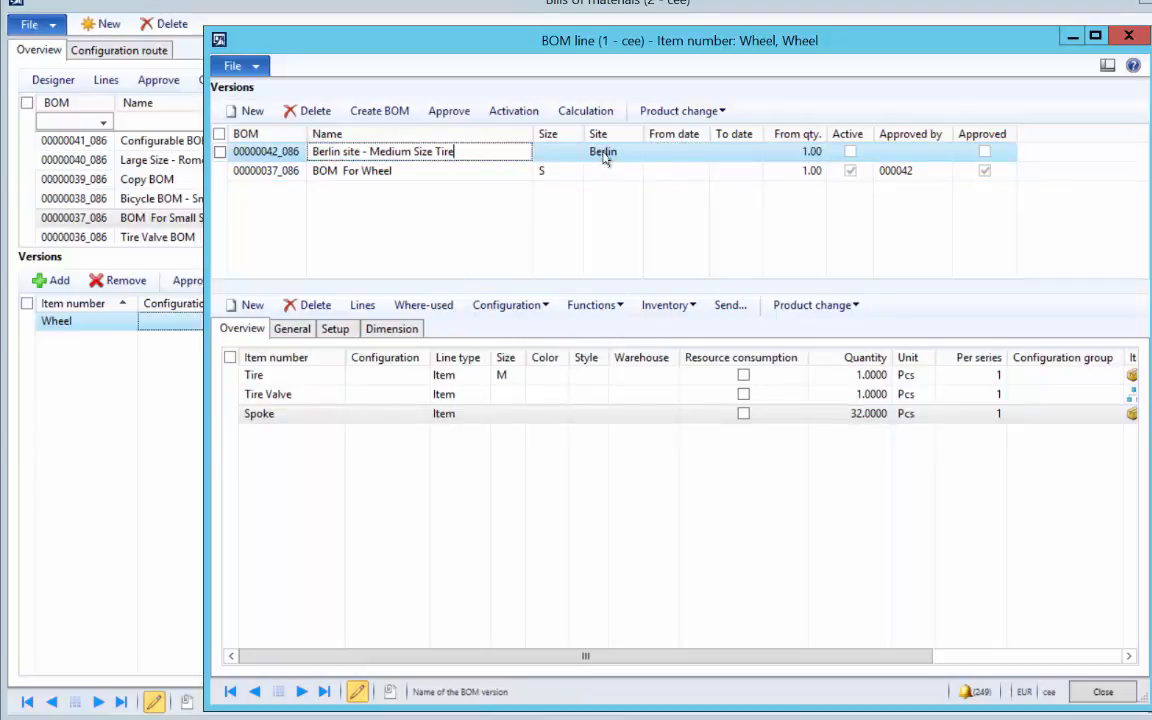
# Step: Create a BOM described as "Rome Site - Large size Wheel" for the Rome site by copying the Berlin medium-size BOM
pyautogui.click(383, 113)
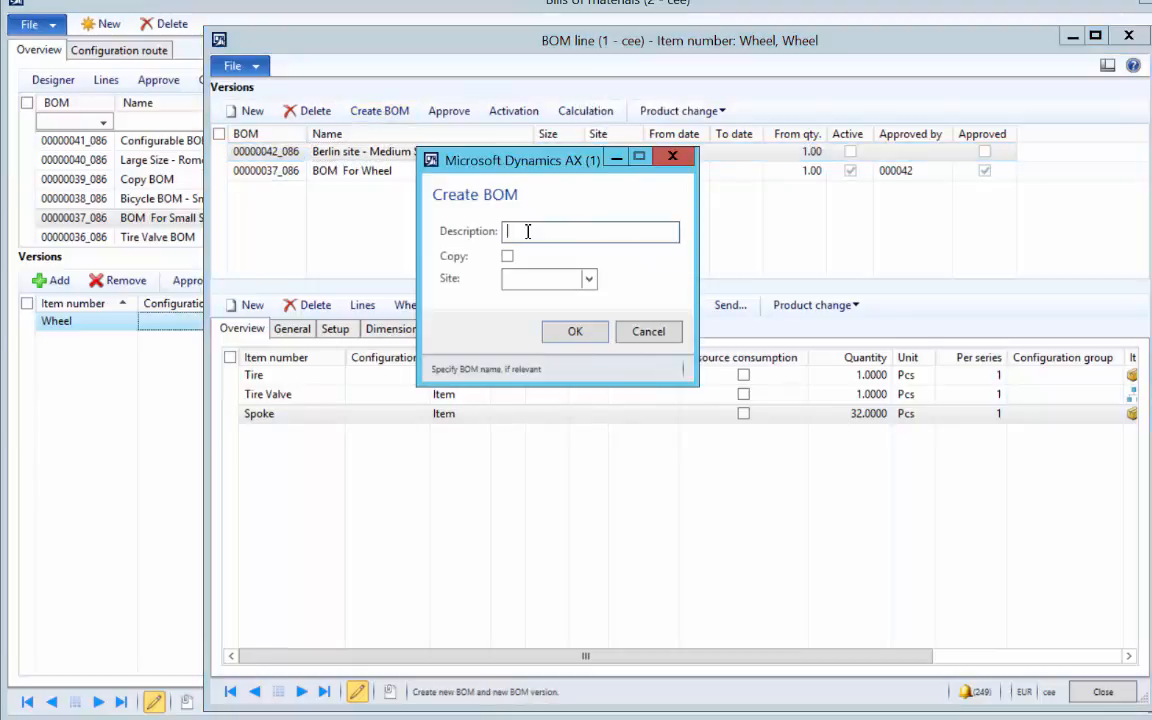
pyautogui.write('Rome Site - Large size Wheel')
pyautogui.press('Tab')
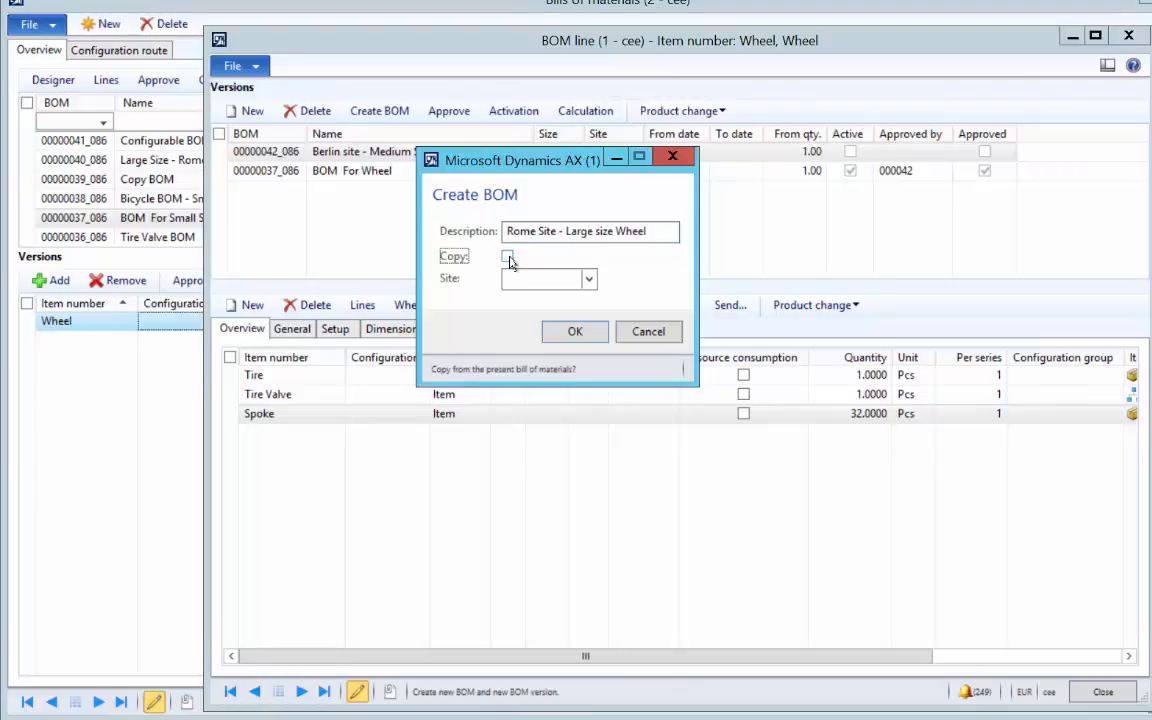
pyautogui.click(508, 258)
pyautogui.click(588, 280)
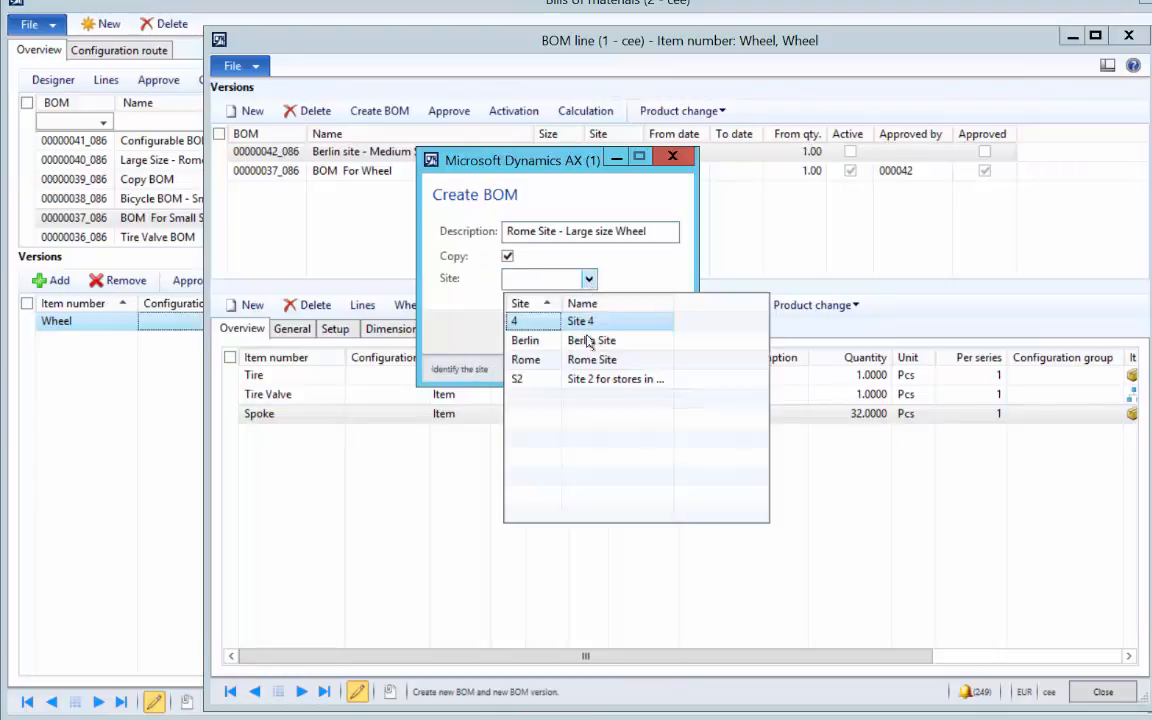
pyautogui.click(526, 360)
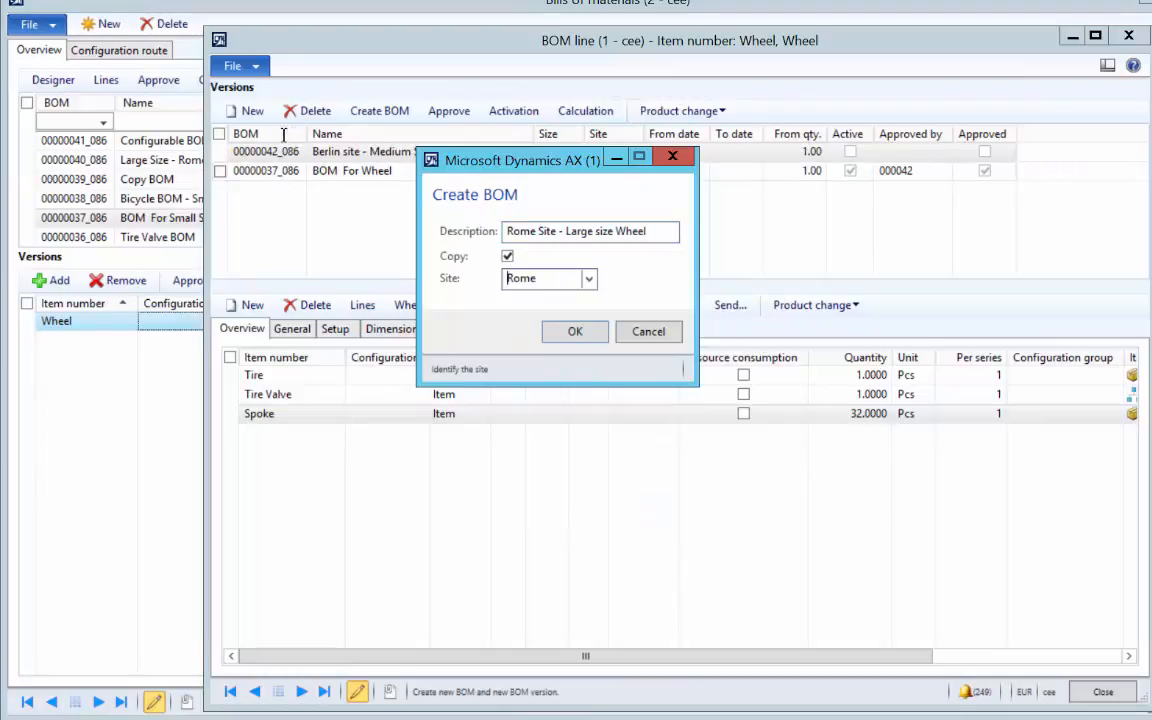
pyautogui.click(573, 334)
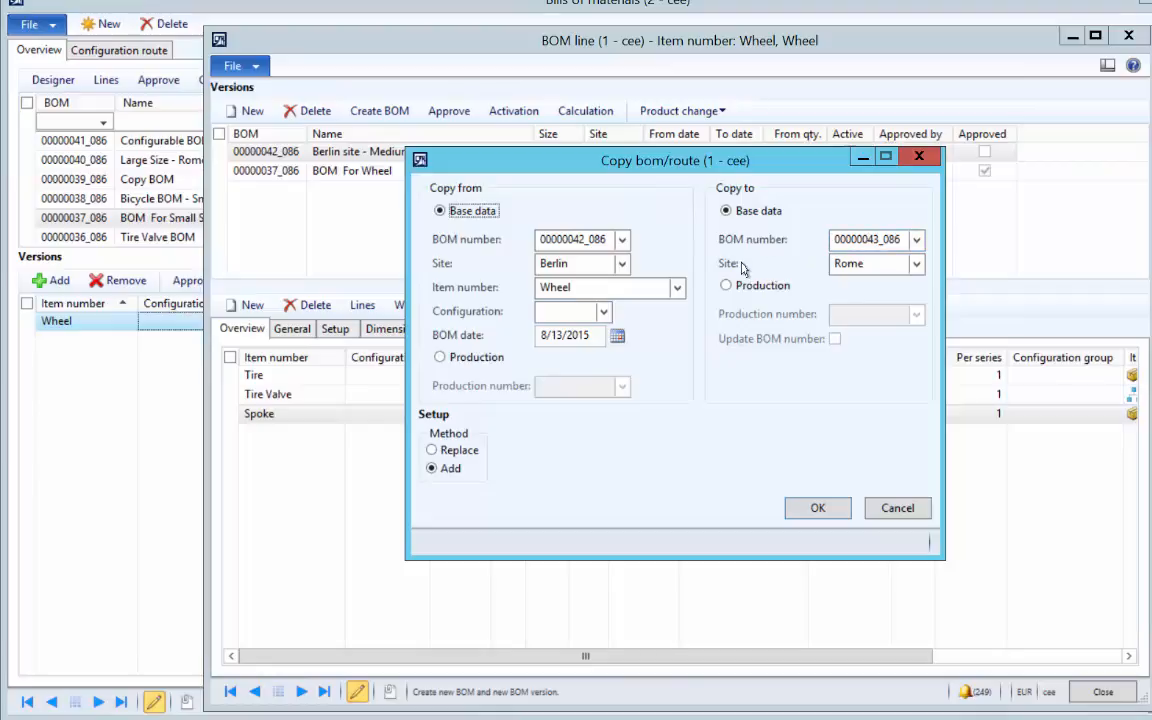
pyautogui.click(816, 507)
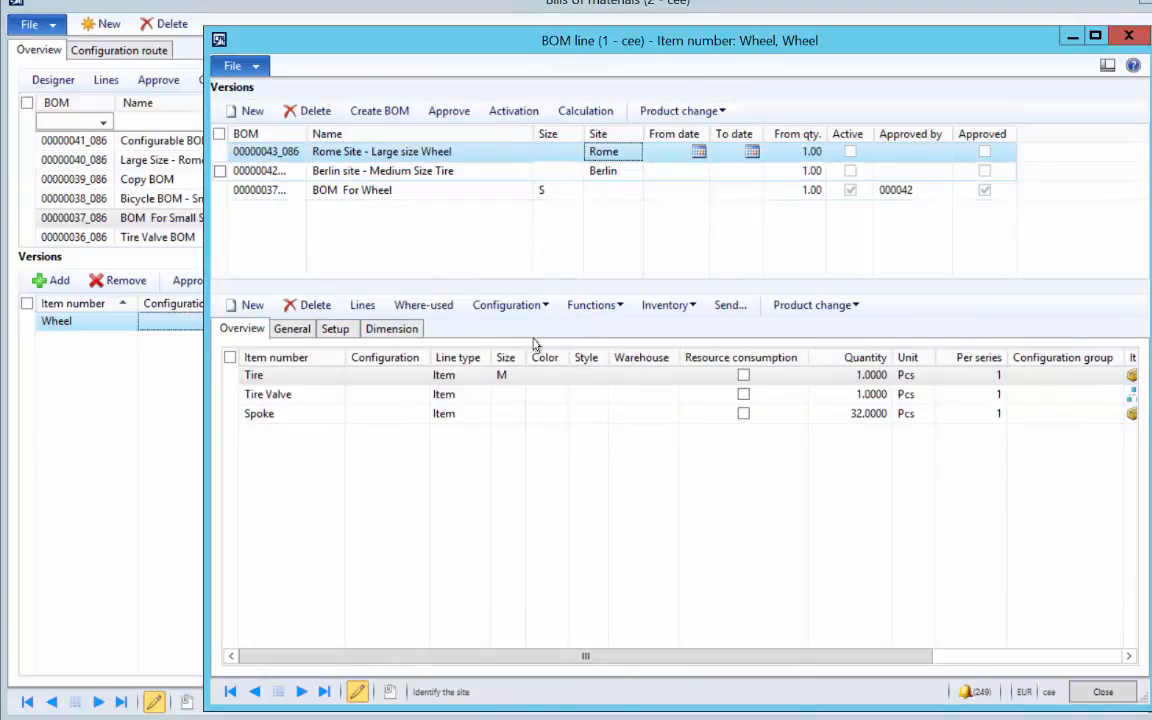
# Step: Set the size of the Tire line in the Rome site BOM to L
pyautogui.click(516, 377)
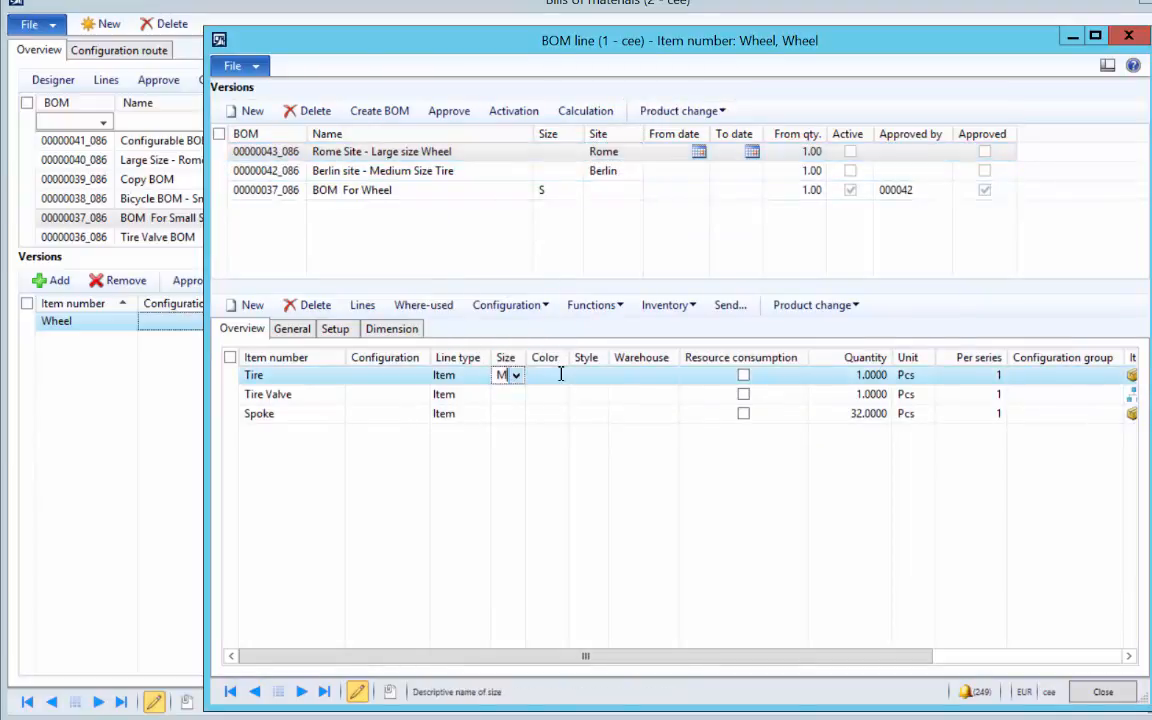
pyautogui.press('BackSpace')
pyautogui.write('L')
pyautogui.click(561, 374)
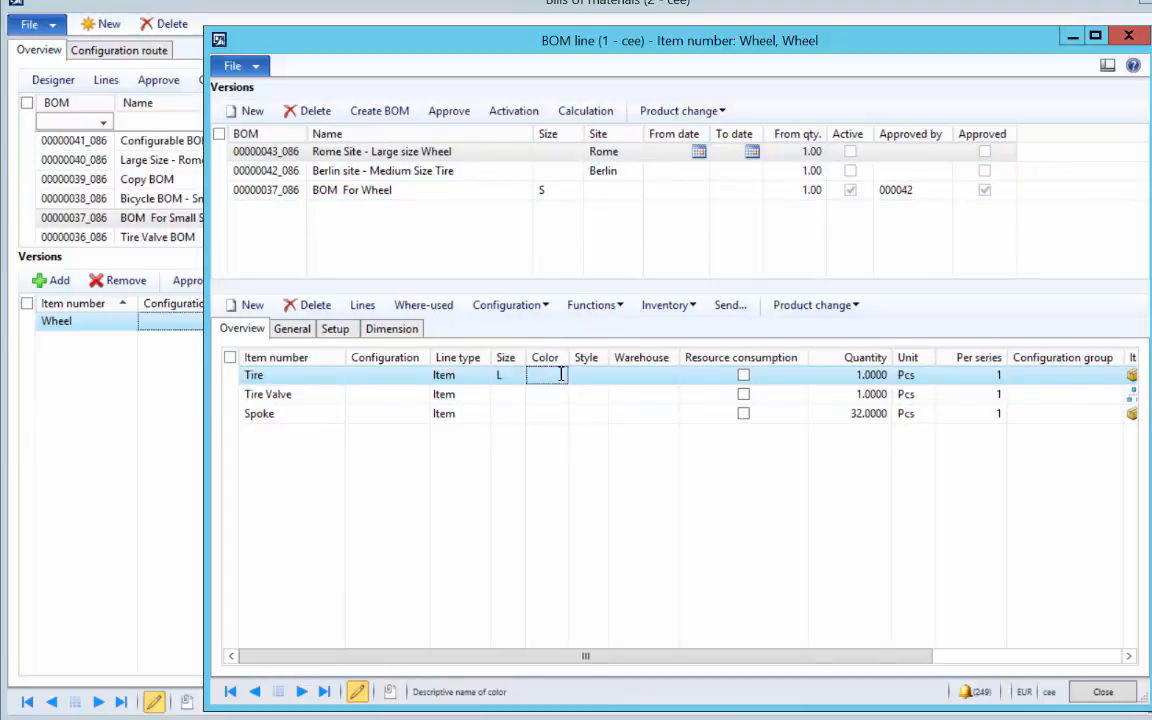
pyautogui.click(626, 172)
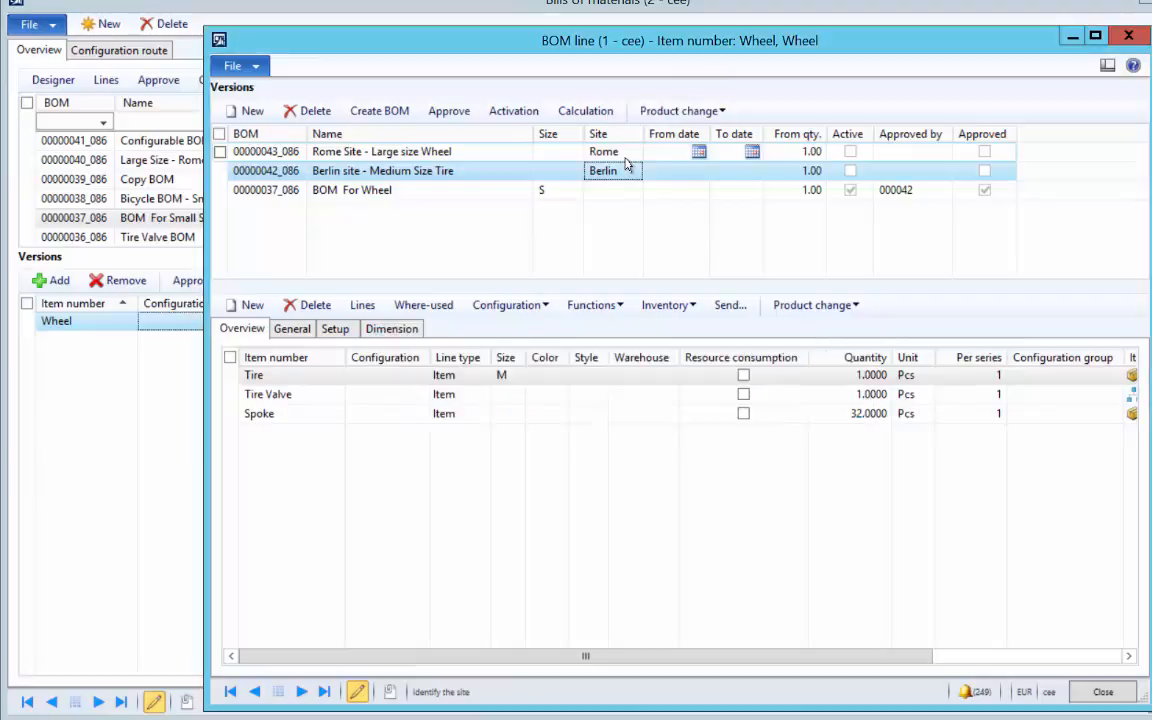
# Step: Approve the Rome site large-size Wheel version together with its bill of materials, keeping the proposed approver
pyautogui.click(625, 158)
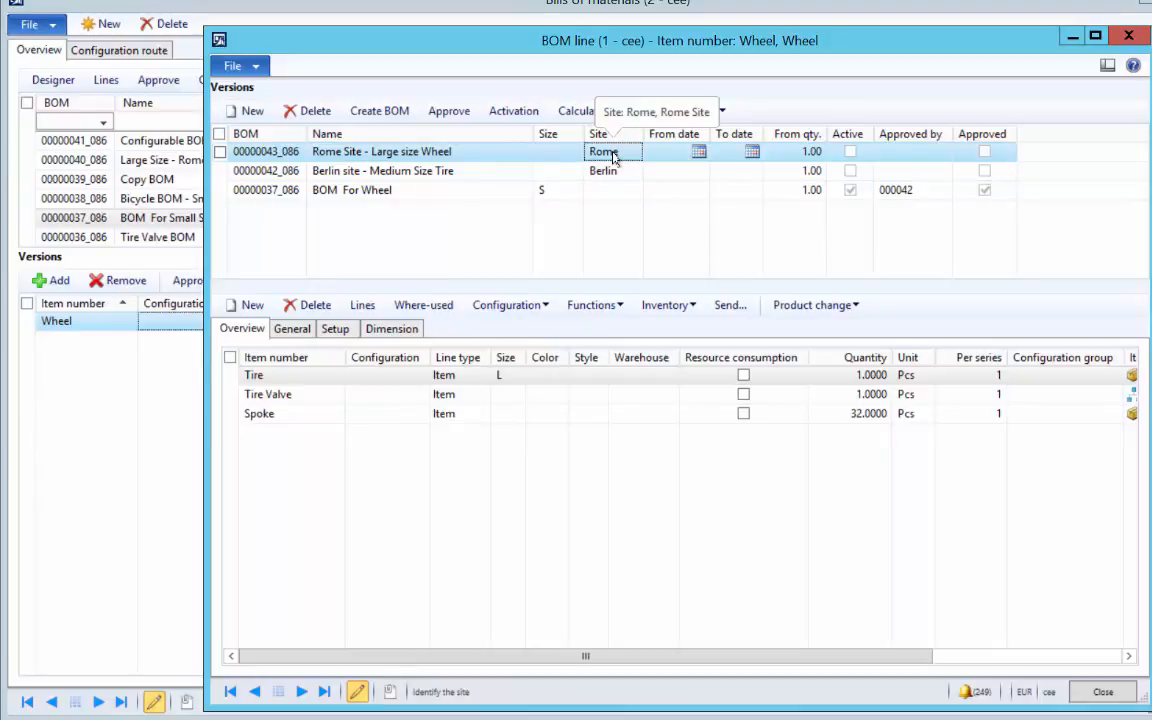
pyautogui.click(447, 114)
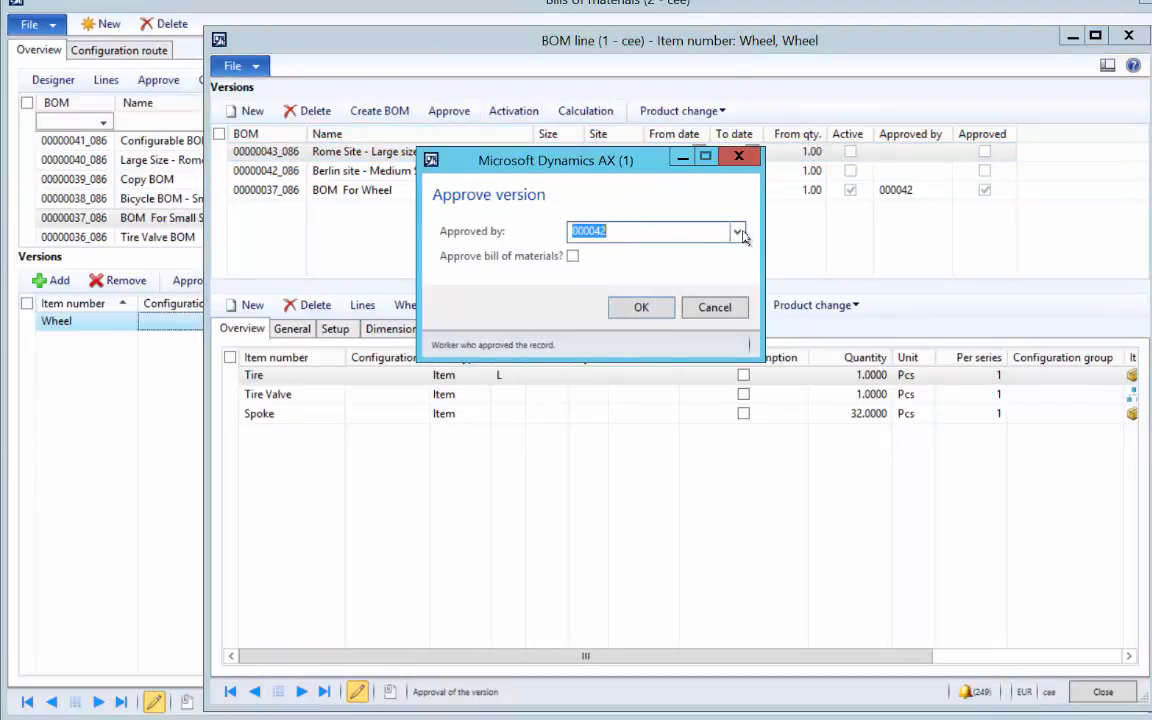
pyautogui.click(737, 232)
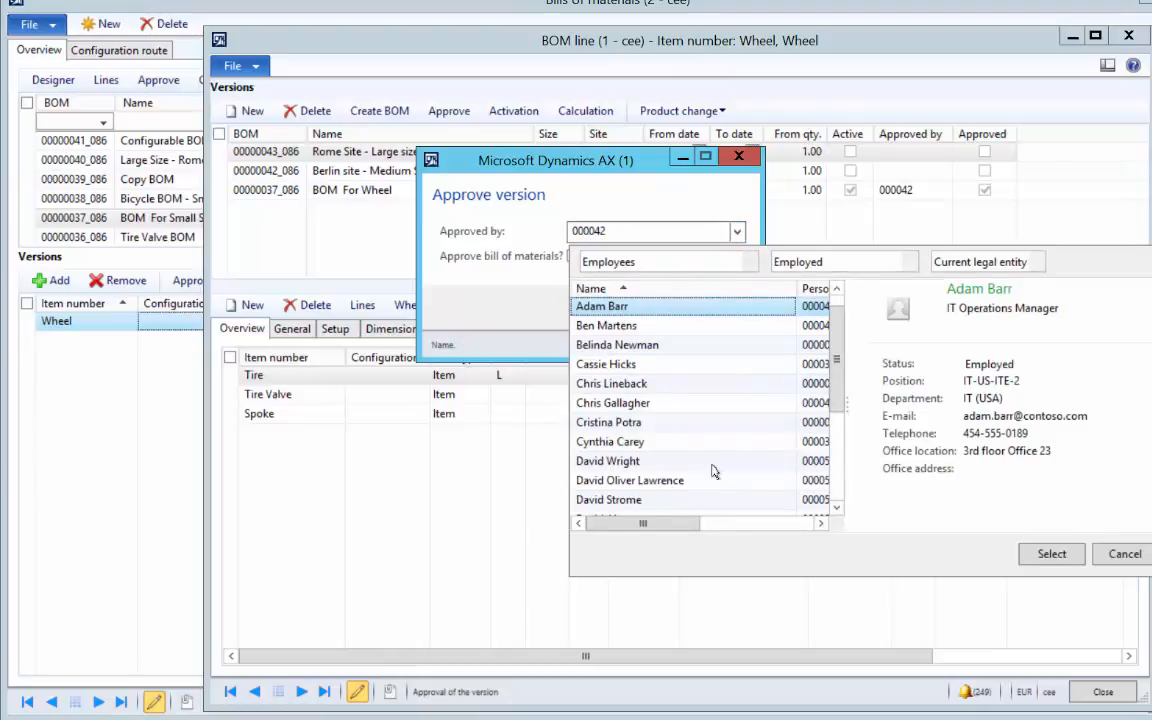
pyautogui.click(532, 289)
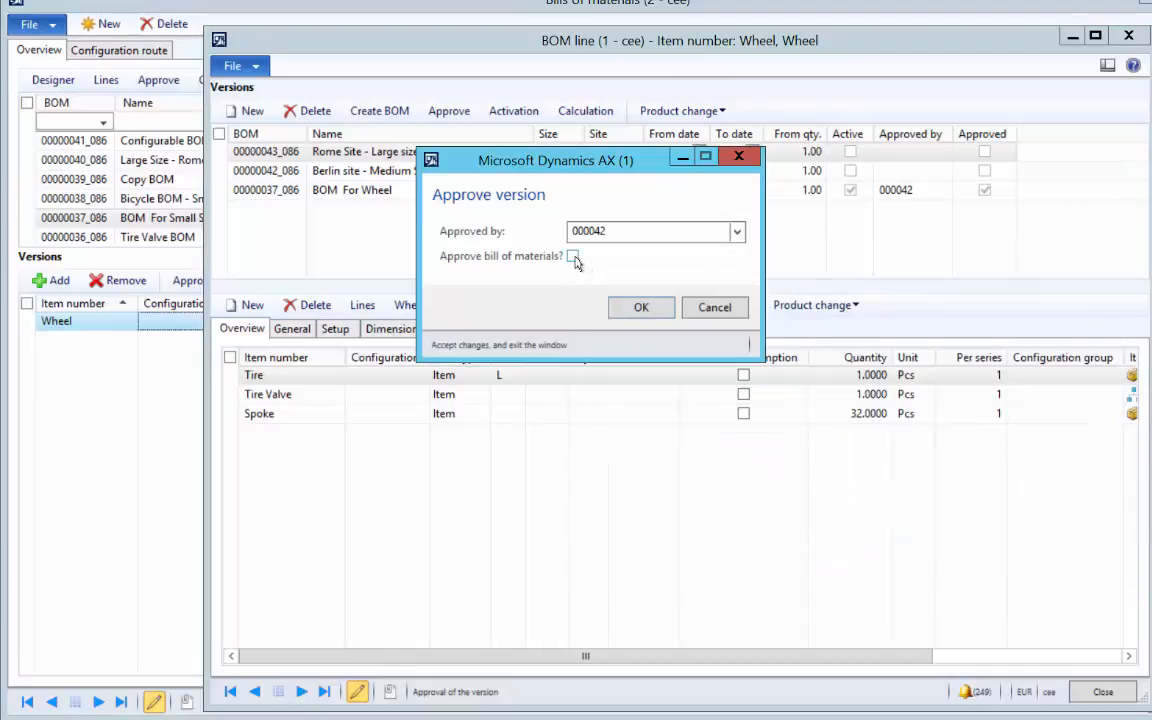
pyautogui.click(574, 257)
pyautogui.click(641, 308)
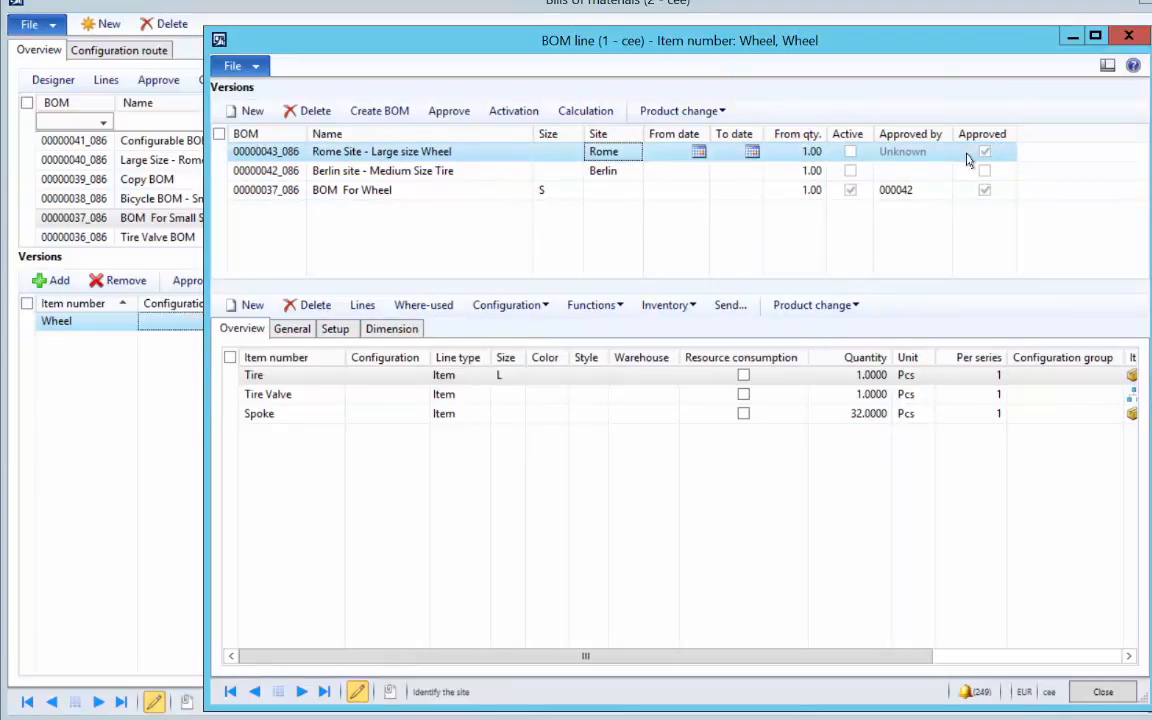
# Step: Remove the approval from the Rome site large-size Wheel version
pyautogui.click(459, 113)
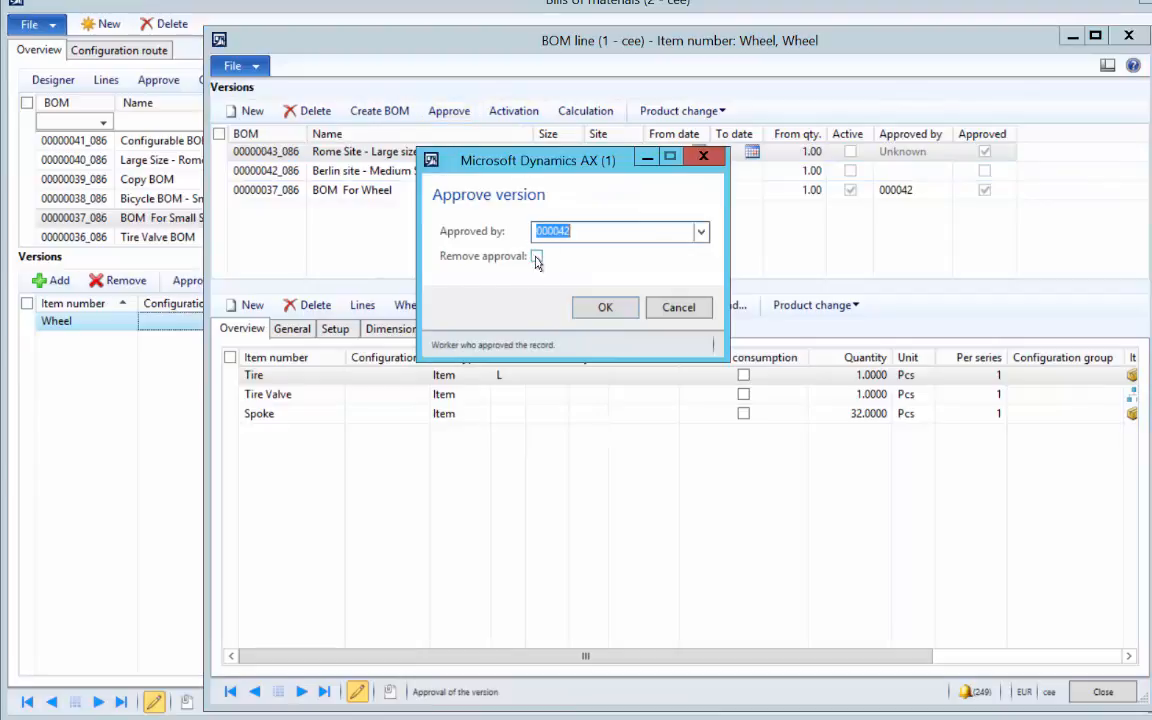
pyautogui.click(537, 259)
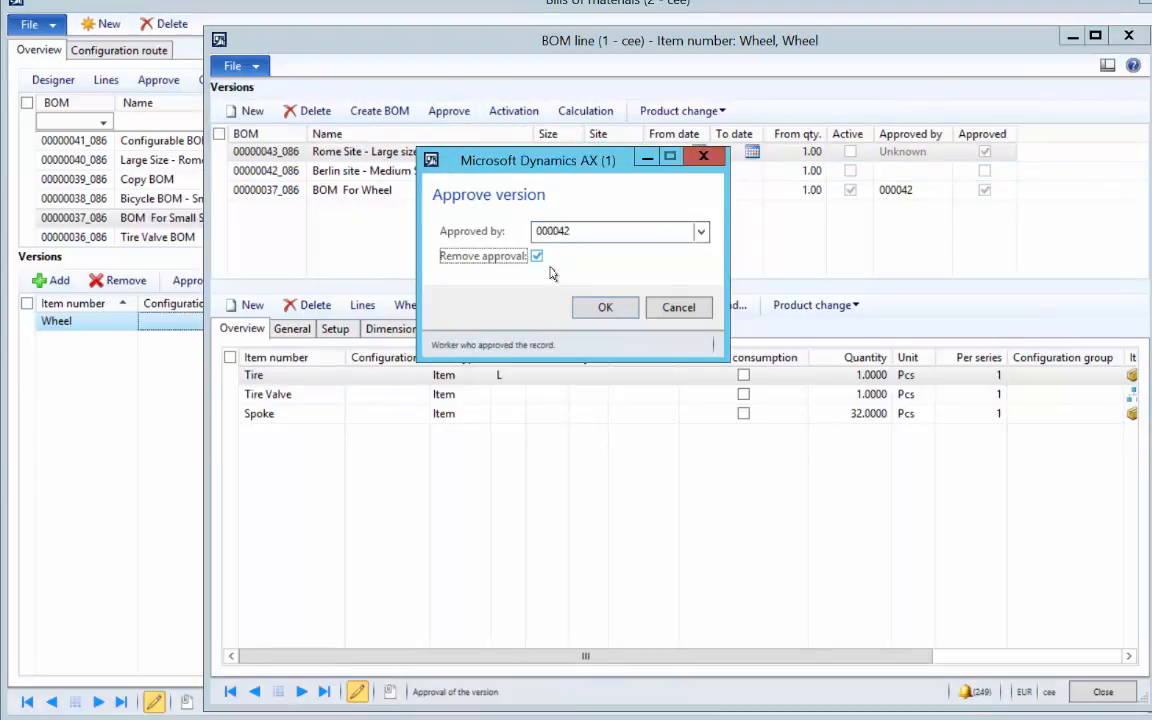
pyautogui.click(602, 307)
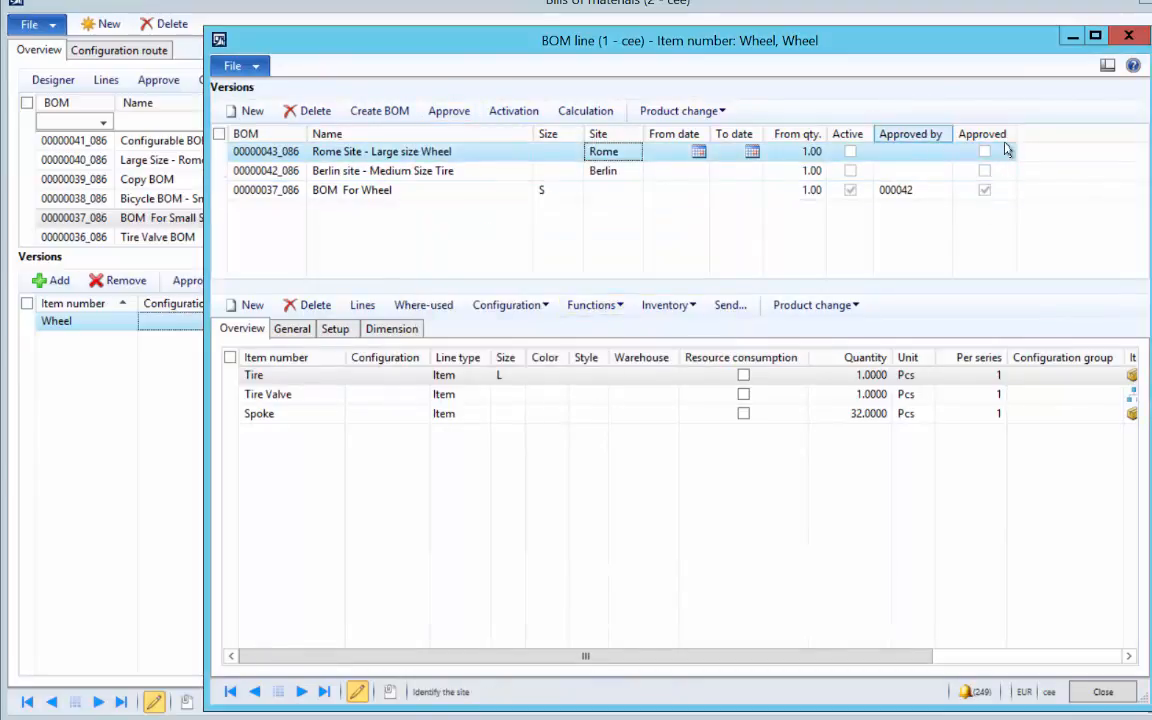
# Step: Approve the Rome site large-size Wheel version again and activate it
pyautogui.click(449, 110)
pyautogui.click(583, 284)
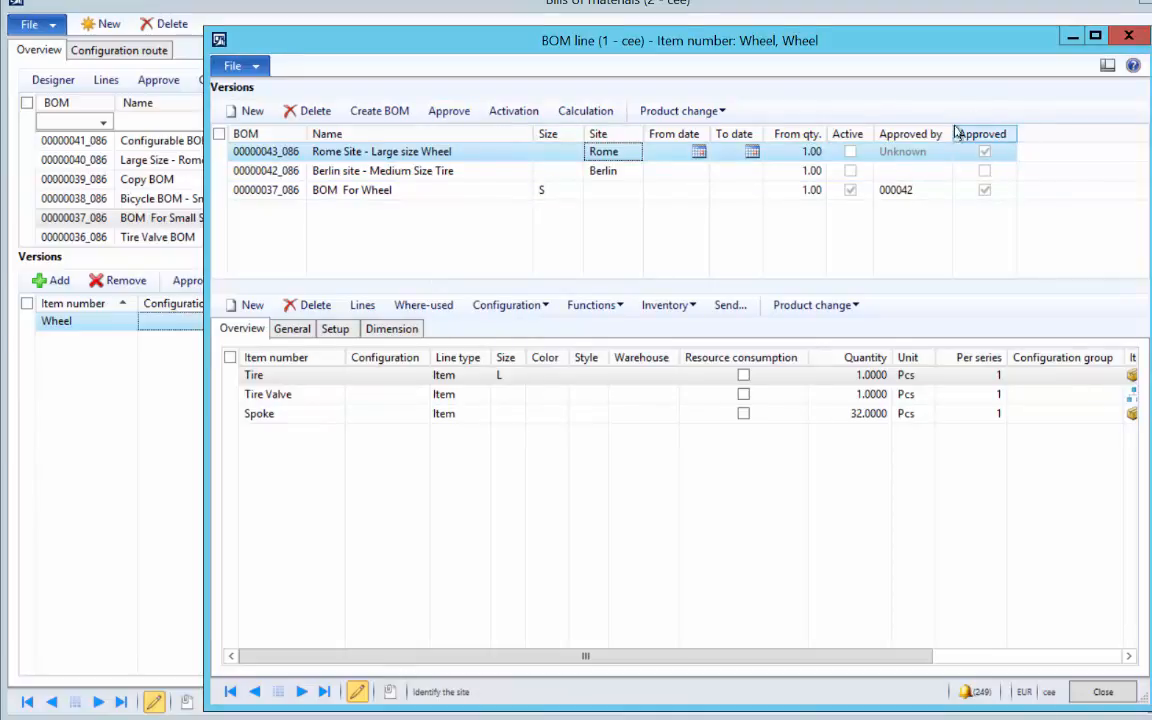
pyautogui.click(519, 113)
pyautogui.click(524, 113)
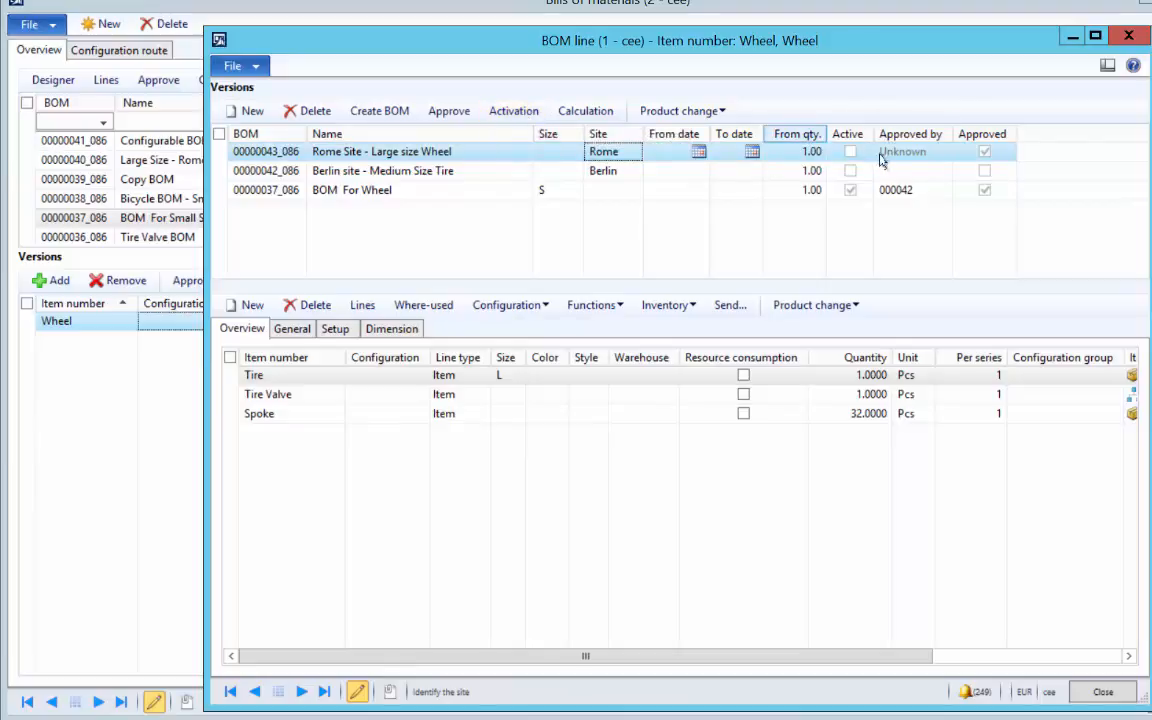
pyautogui.click(513, 116)
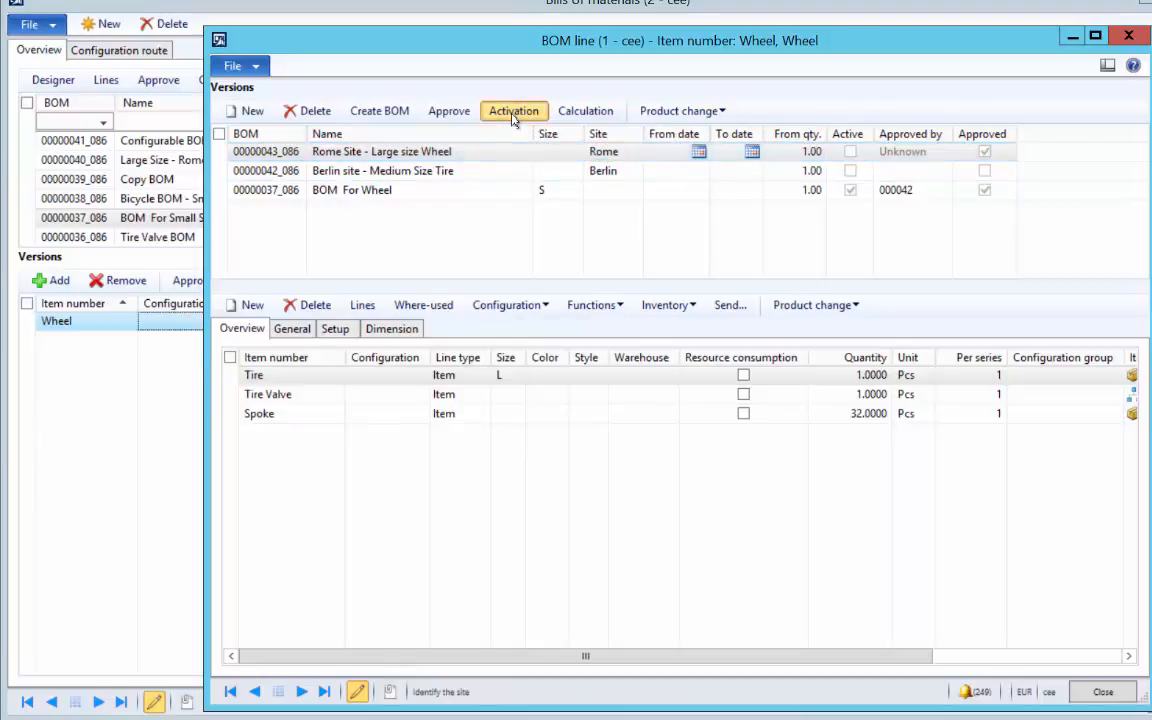
# Step: Approve the Berlin site medium-size version together with its bill of materials and activate it
pyautogui.click(621, 173)
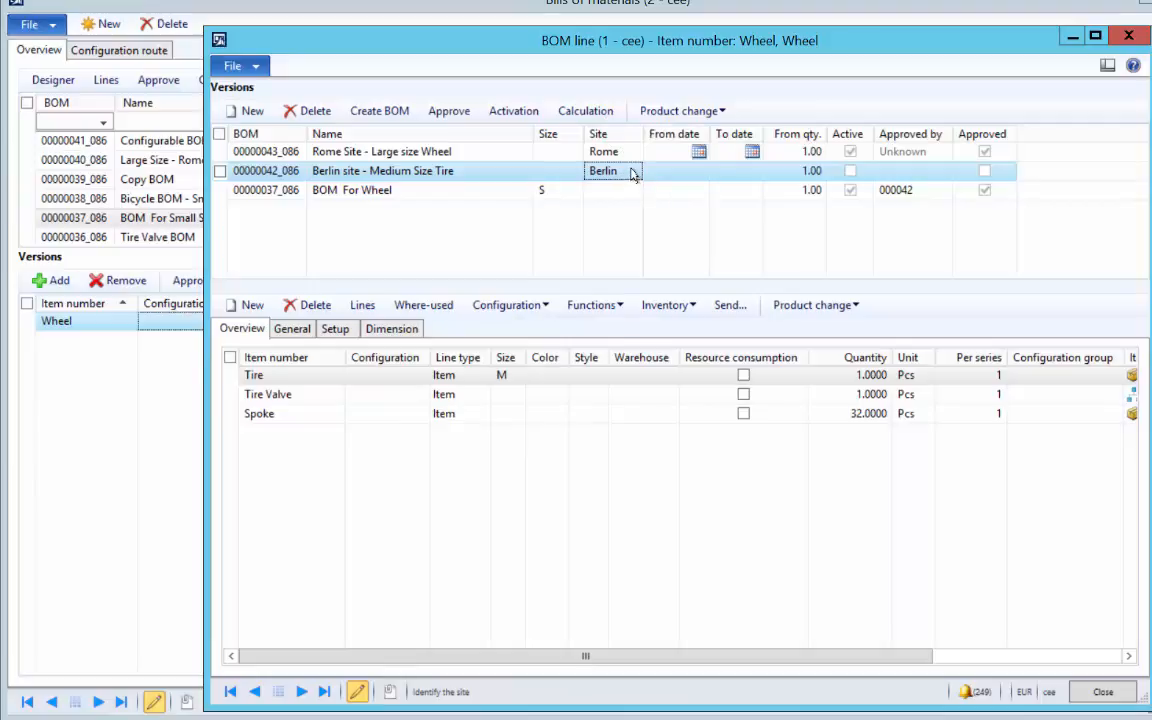
pyautogui.click(449, 111)
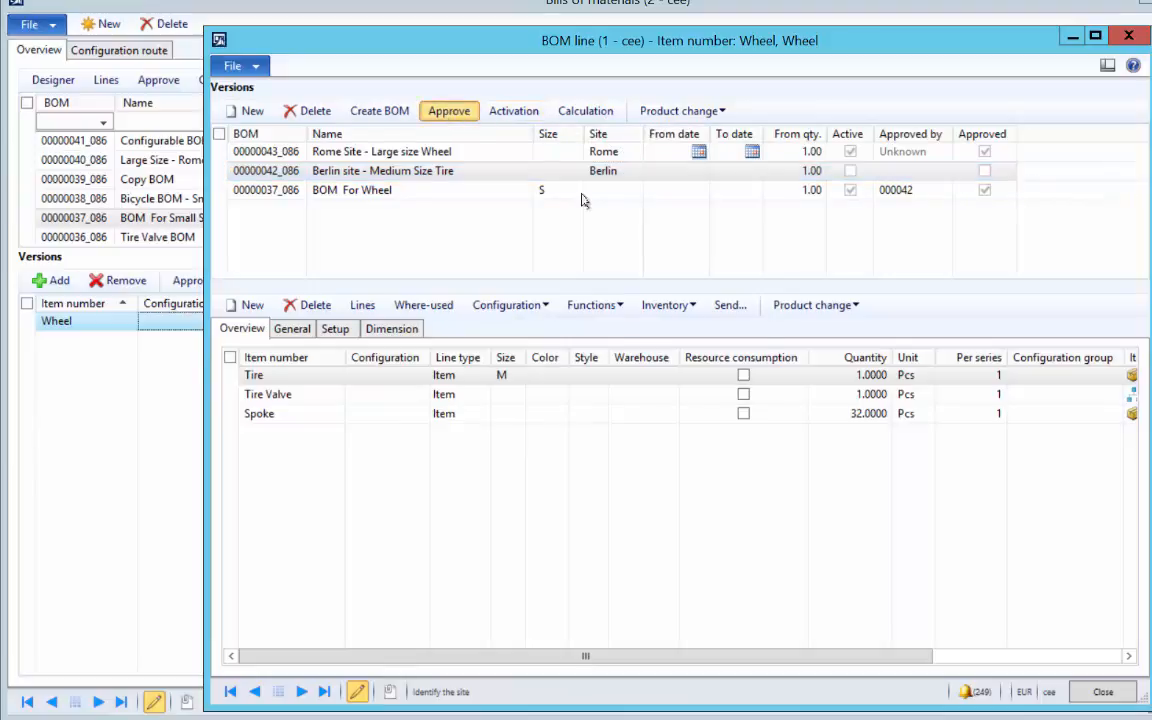
pyautogui.click(572, 256)
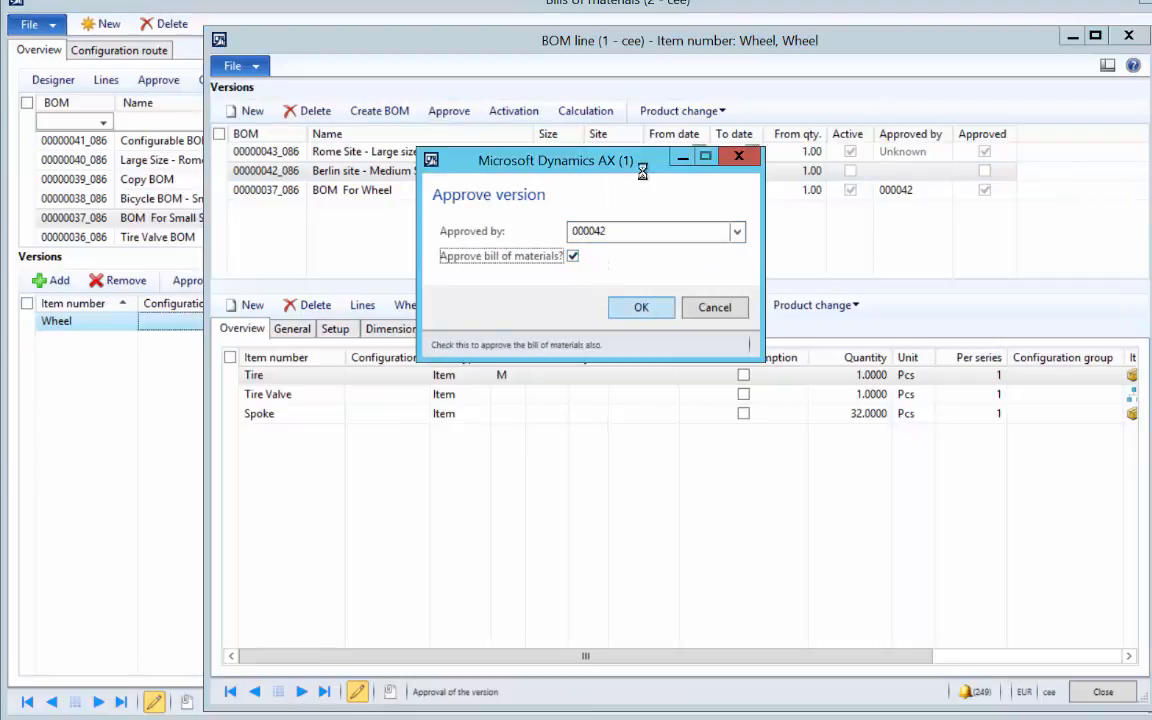
pyautogui.press('Return')
pyautogui.click(513, 111)
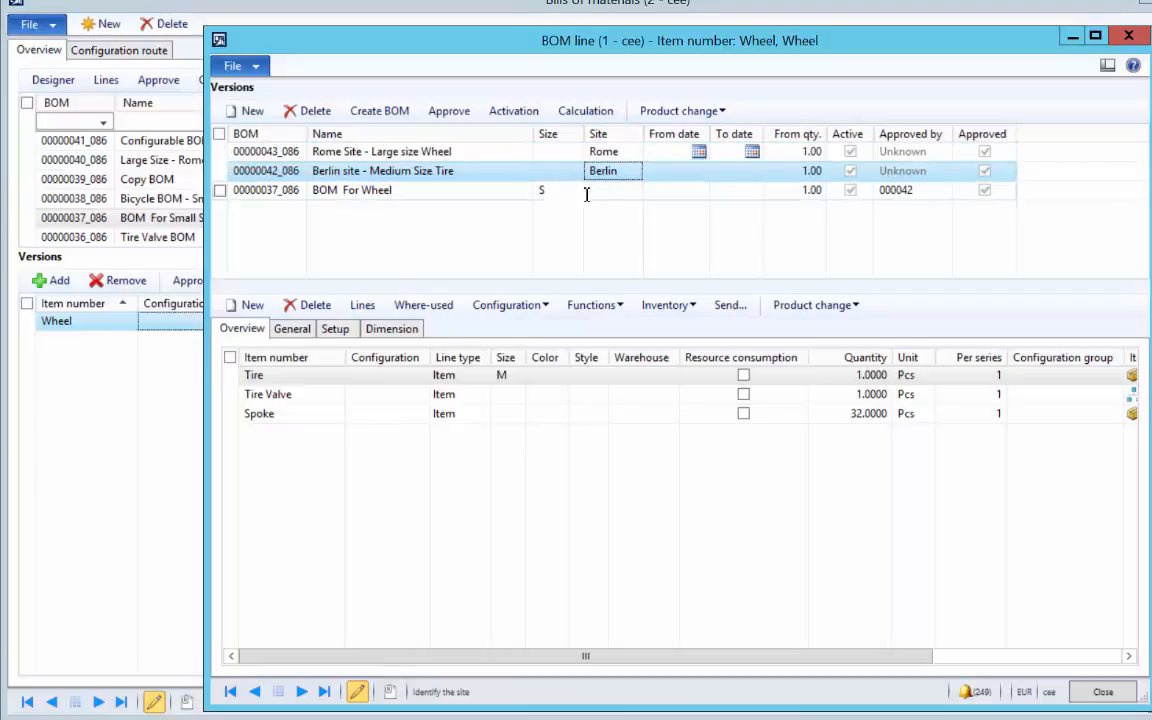
# Step: Try to clear the size of the "BOM For Wheel" version and assign it to the Berlin site
pyautogui.click(557, 193)
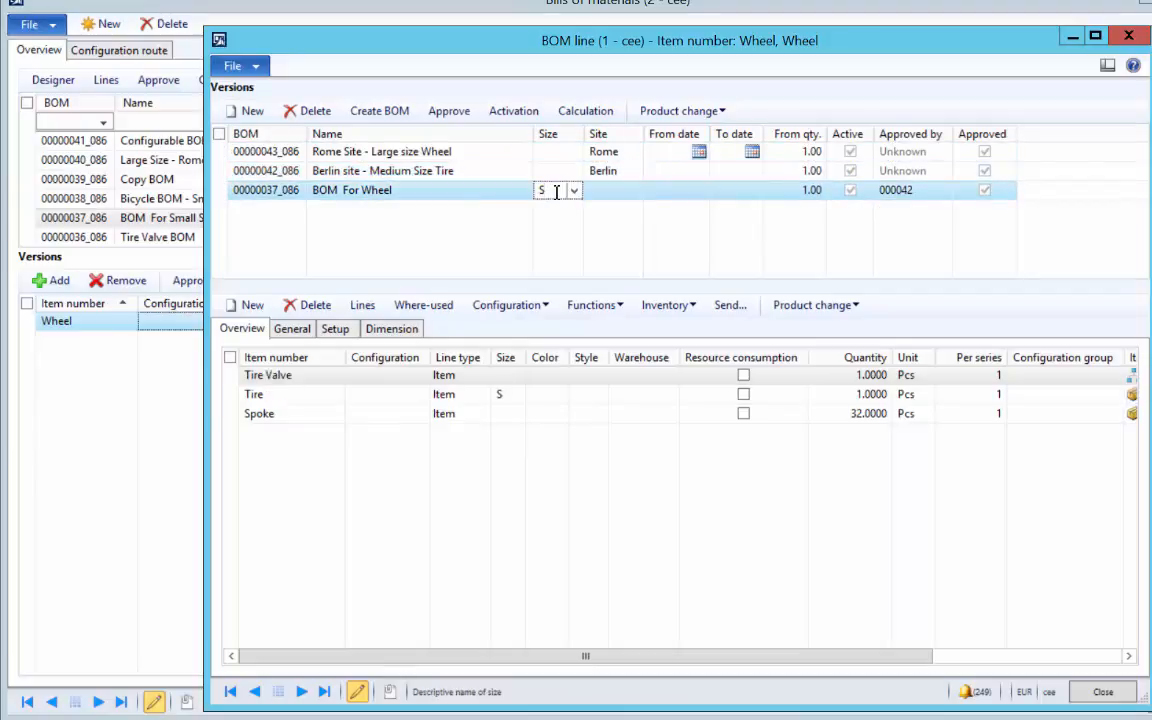
pyautogui.press('BackSpace')
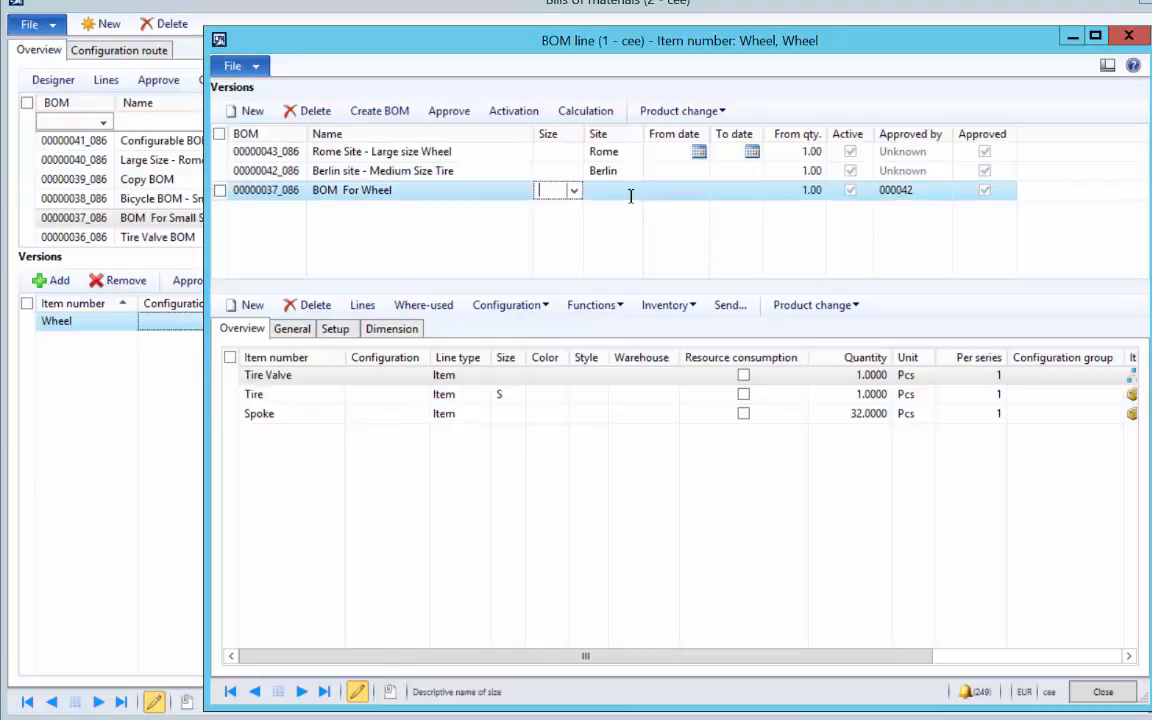
pyautogui.click(631, 194)
pyautogui.click(633, 193)
pyautogui.click(630, 249)
pyautogui.click(689, 190)
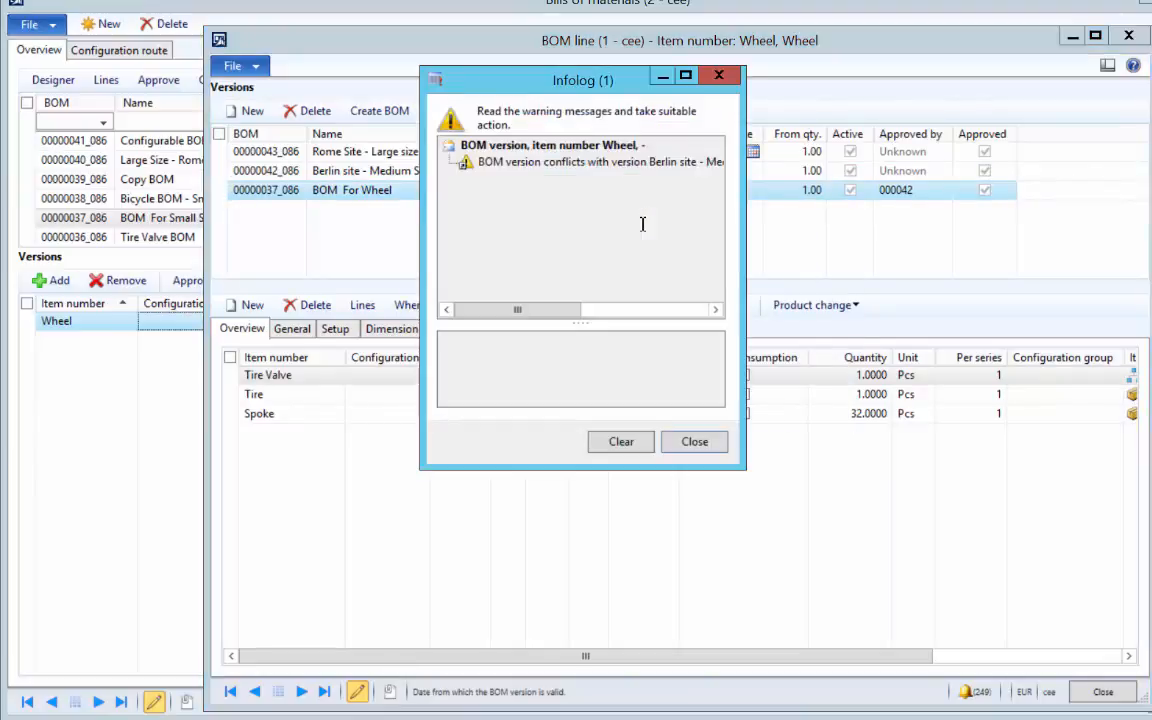
pyautogui.click(598, 166)
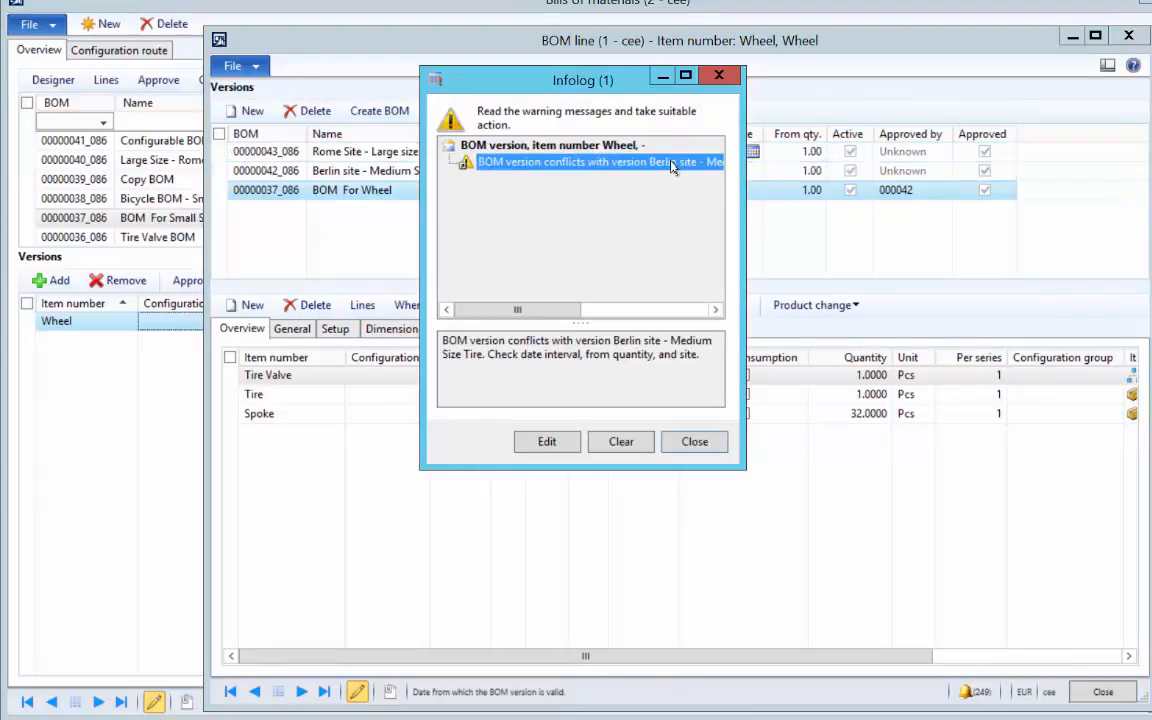
pyautogui.click(697, 441)
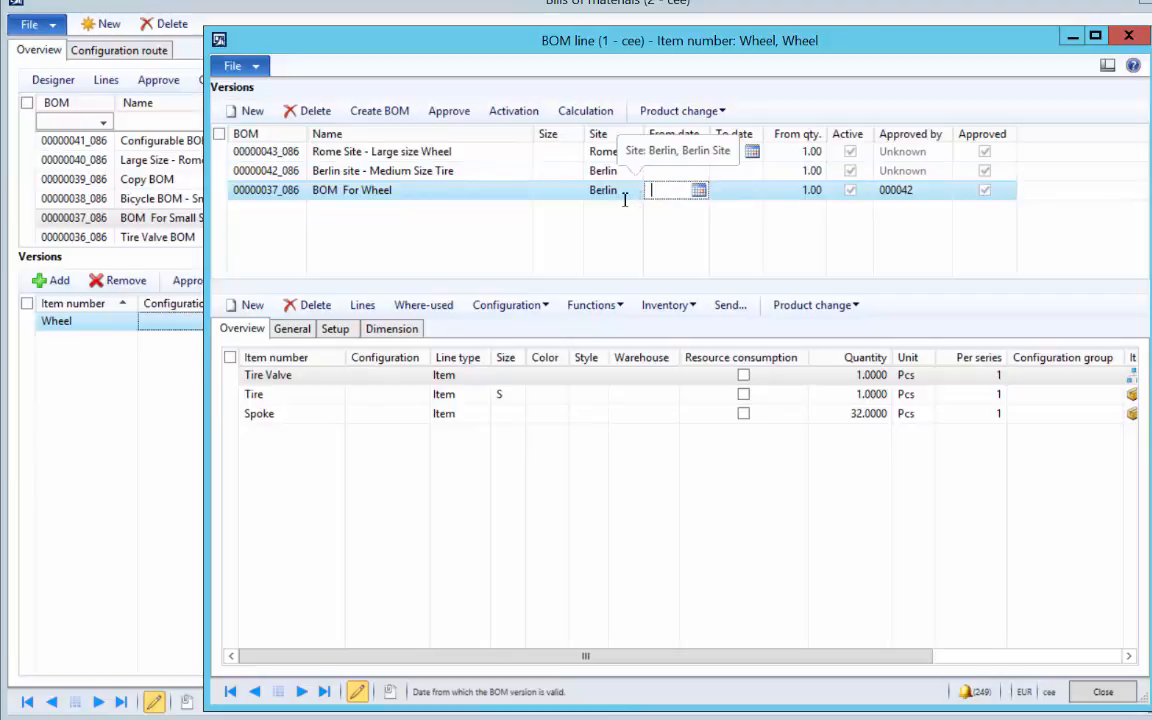
# Step: Set the size of the "BOM For Wheel" version back to S
pyautogui.click(550, 190)
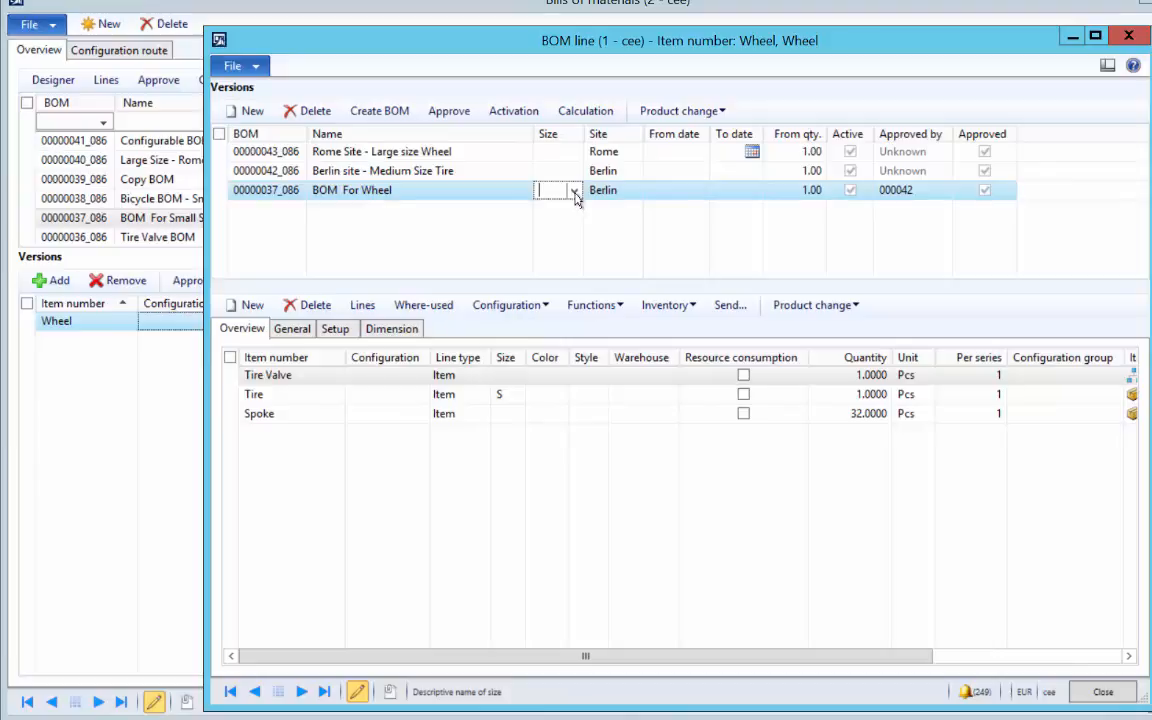
pyautogui.click(575, 192)
pyautogui.click(588, 258)
pyautogui.click(630, 193)
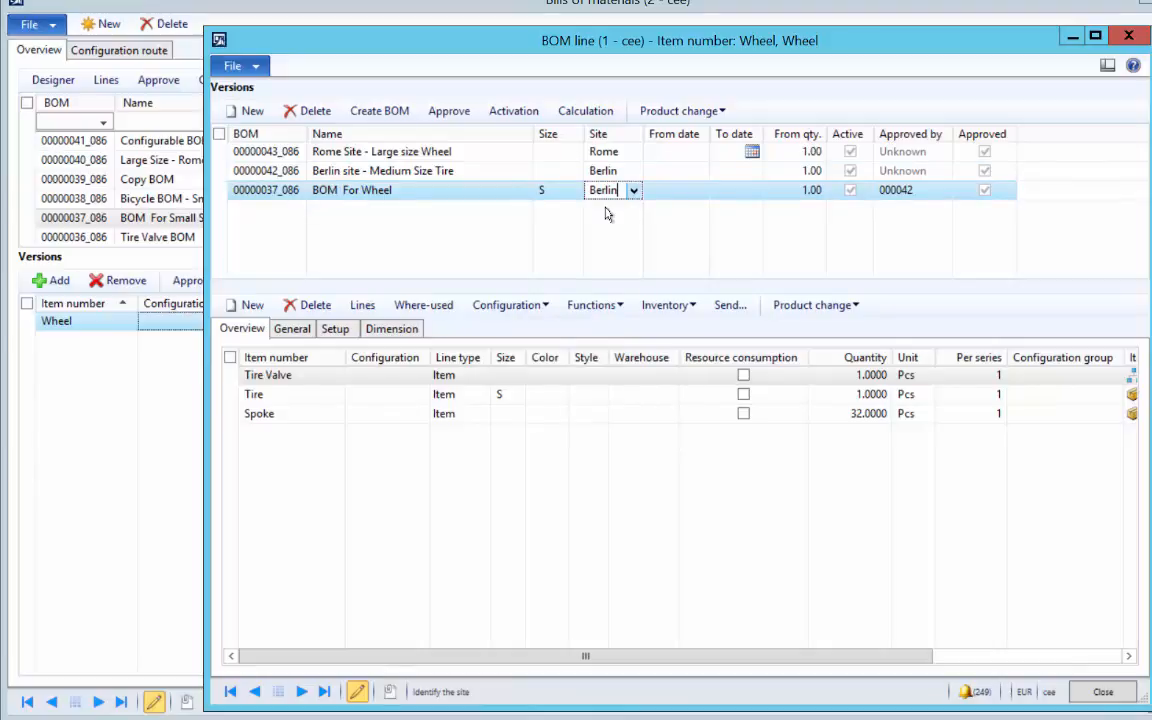
pyautogui.click(676, 155)
pyautogui.click(679, 193)
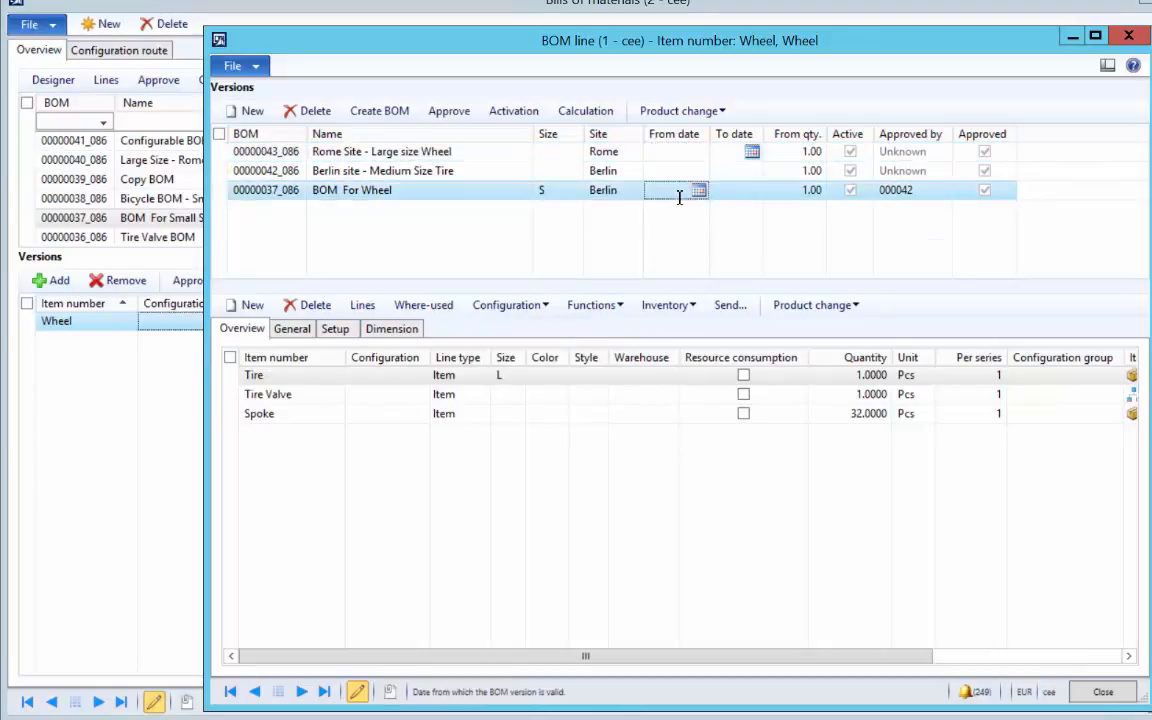
# Step: Compare the size and site of the three Wheel versions, and clear the Berlin site from "BOM For Wheel"
pyautogui.click(563, 191)
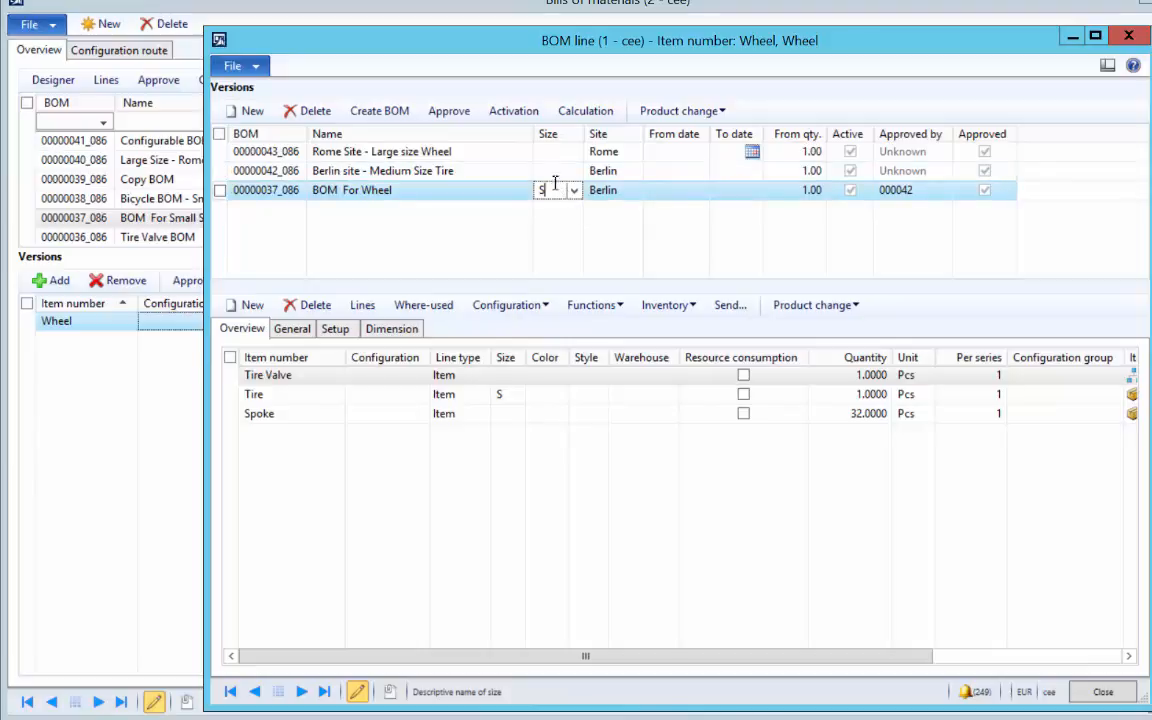
pyautogui.click(545, 171)
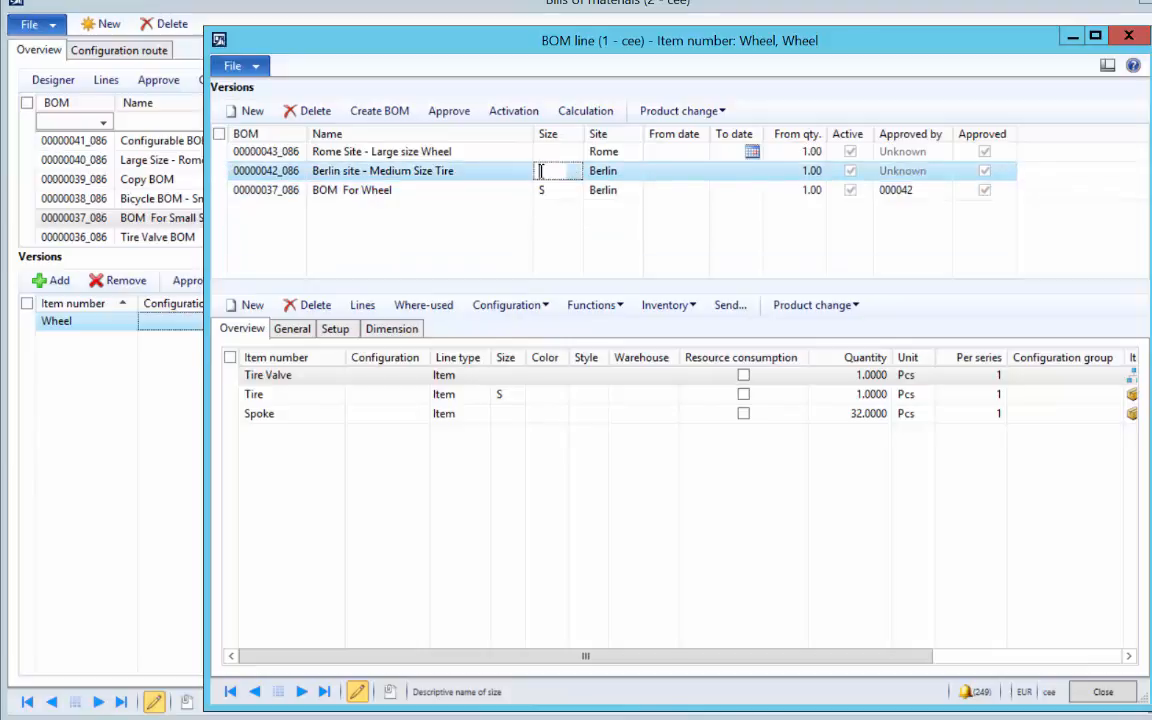
pyautogui.click(606, 171)
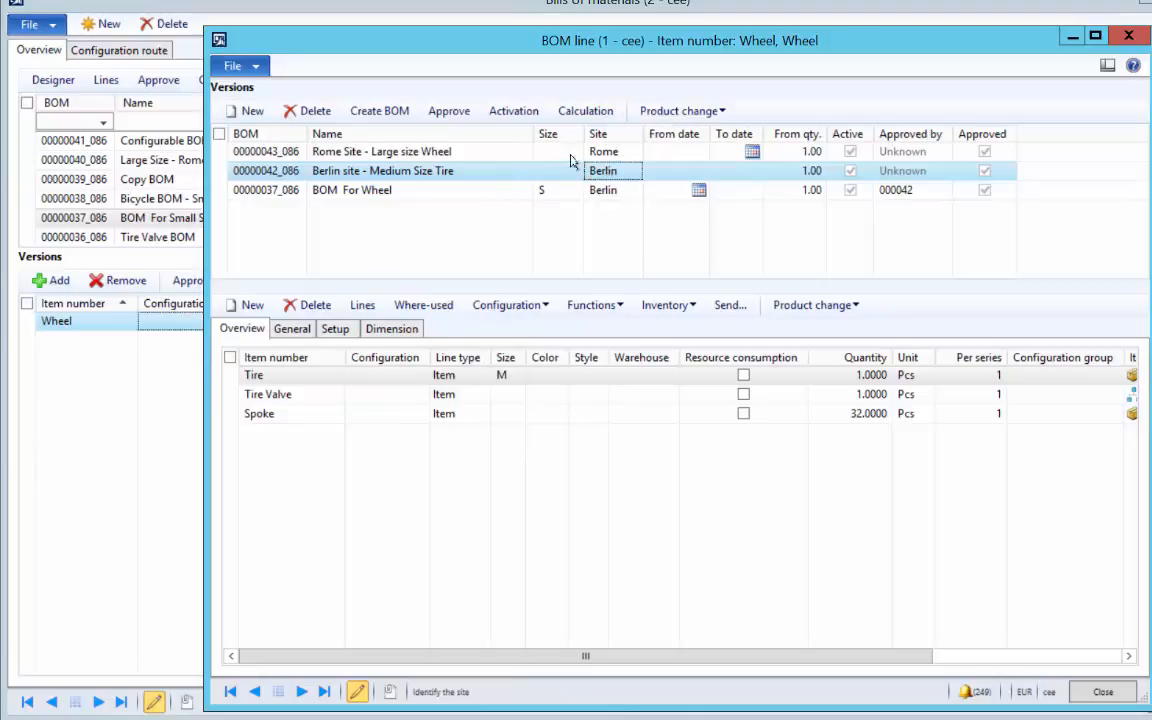
pyautogui.click(550, 152)
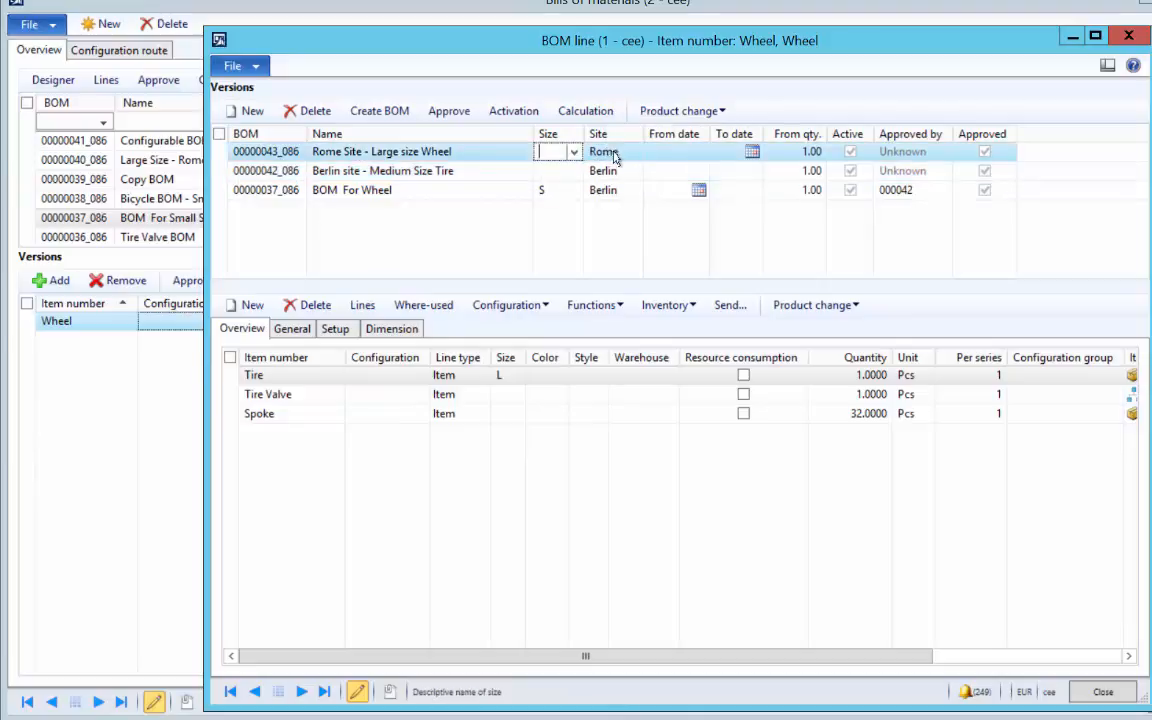
pyautogui.click(592, 194)
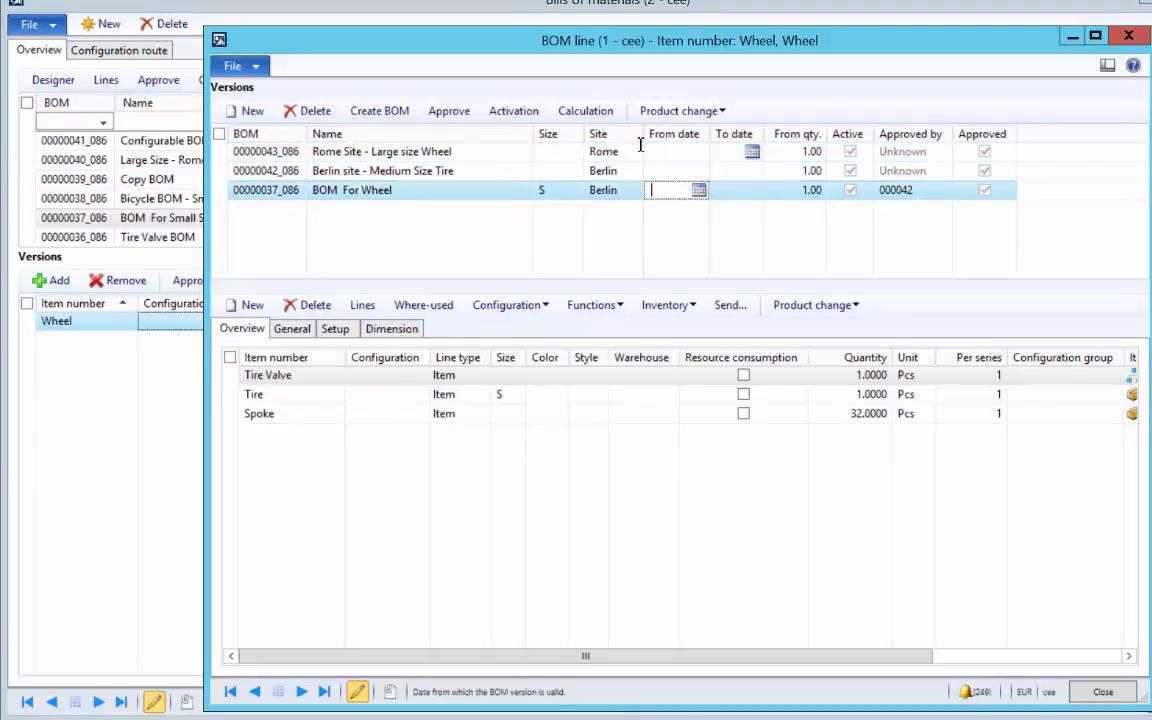
pyautogui.click(612, 190)
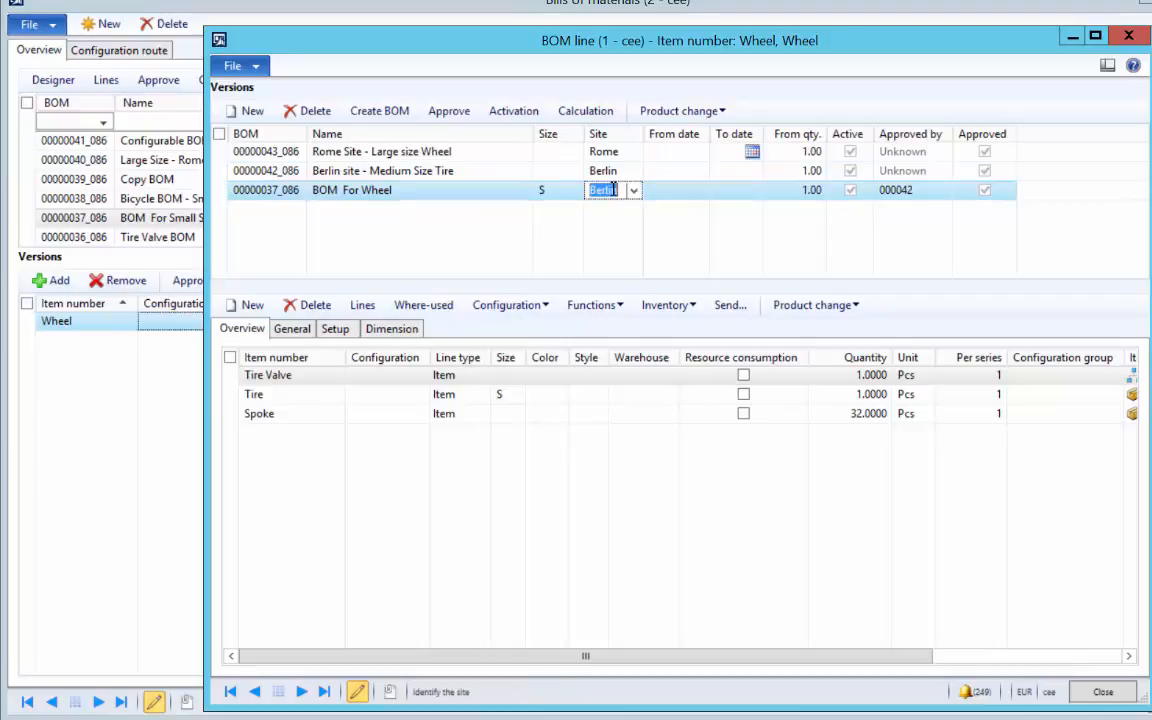
pyautogui.press('BackSpace')
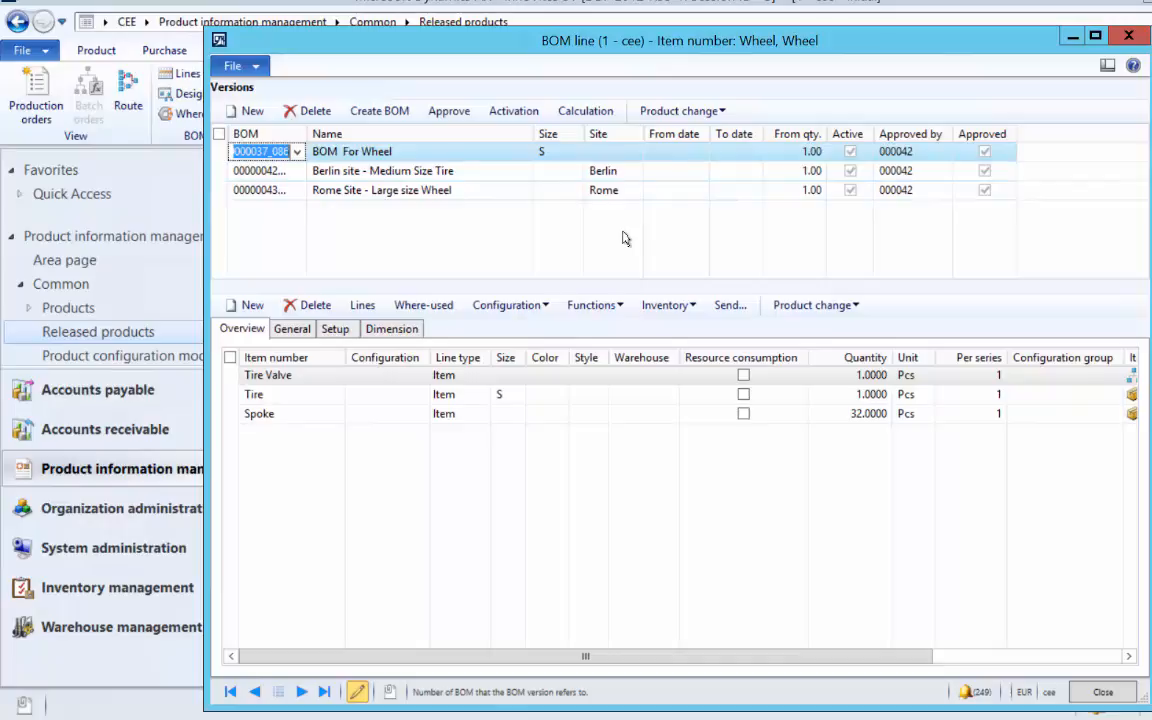
# Step: Review the component lines of the Berlin and Rome site versions and close the BOM line window
pyautogui.click(688, 171)
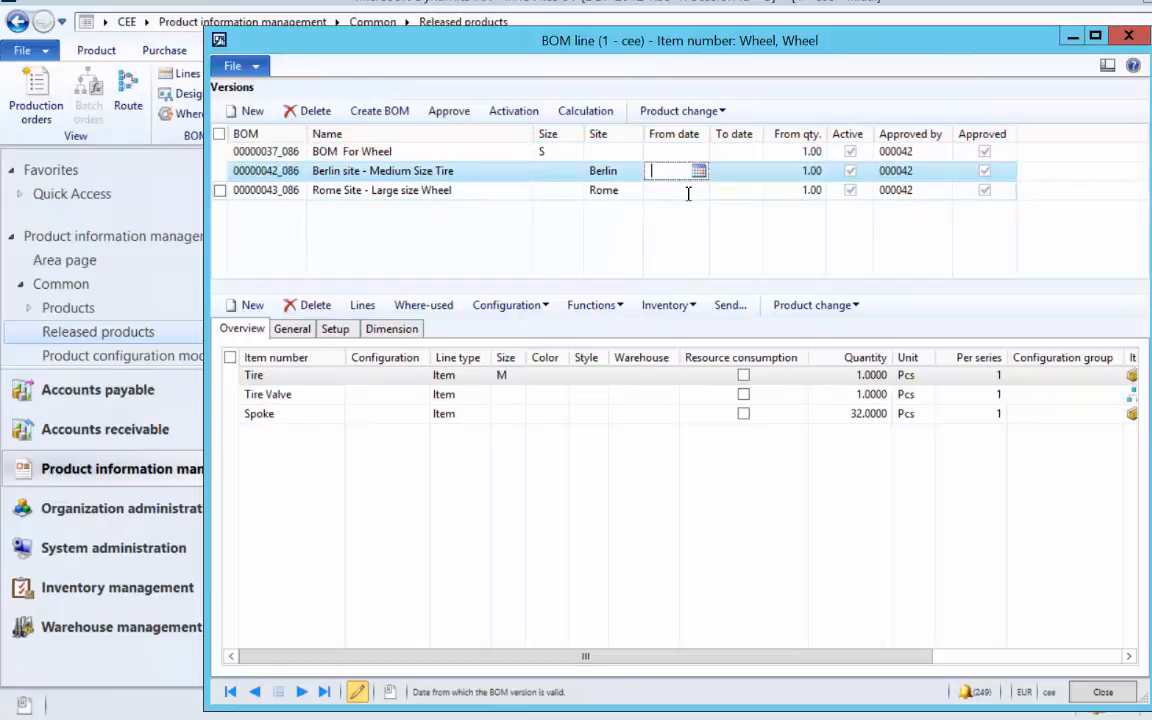
pyautogui.click(688, 191)
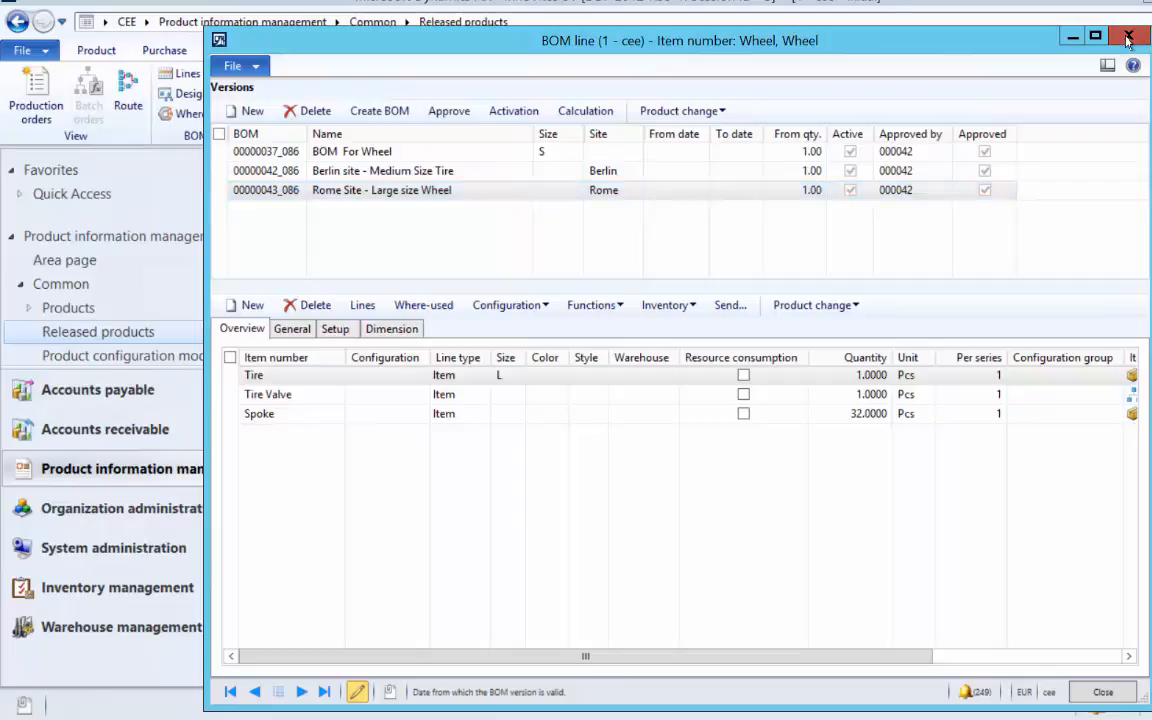
pyautogui.click(1128, 38)
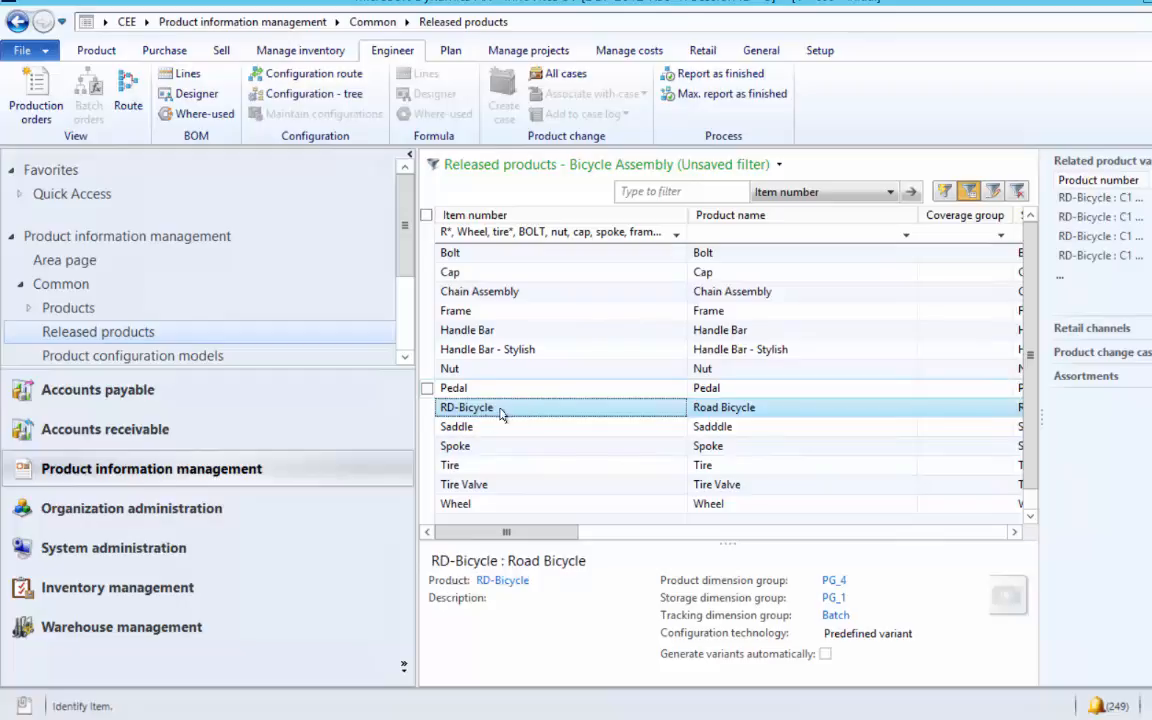
# Step: Look at the Handle Bar and Handle Bar - Stylish items in the released products list
pyautogui.click(501, 335)
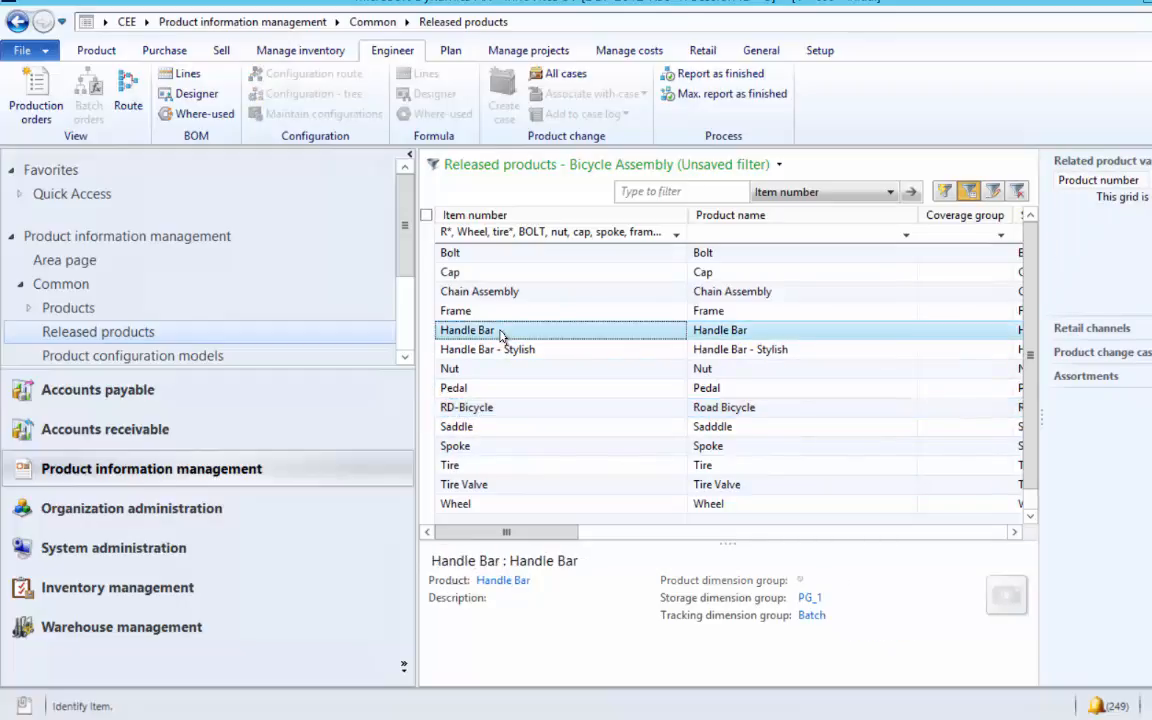
pyautogui.click(502, 352)
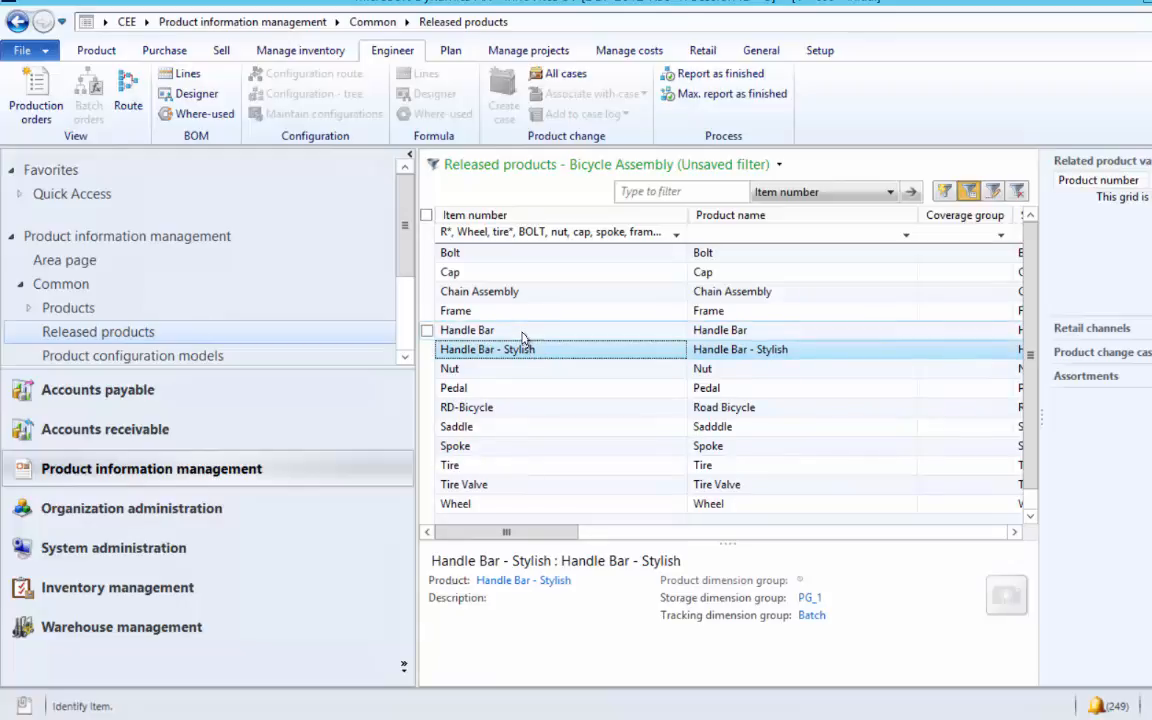
# Step: Open the BOM lines of the RD-Bicycle item from the released products list
pyautogui.click(522, 337)
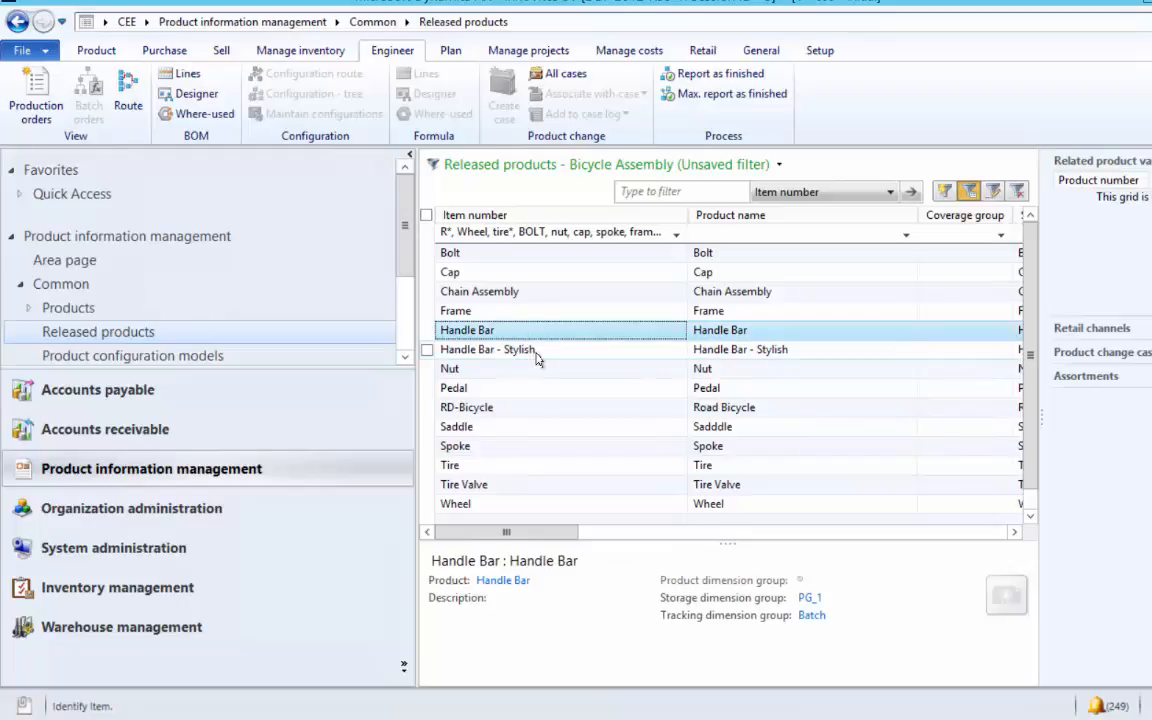
pyautogui.click(536, 352)
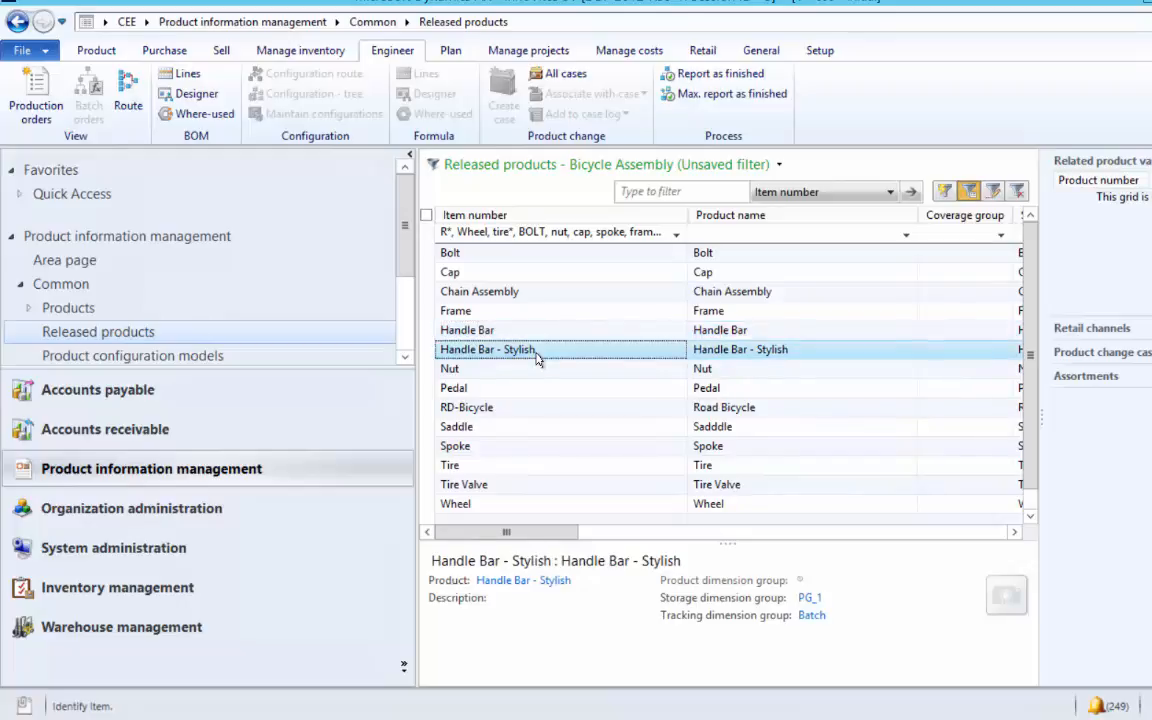
pyautogui.click(528, 410)
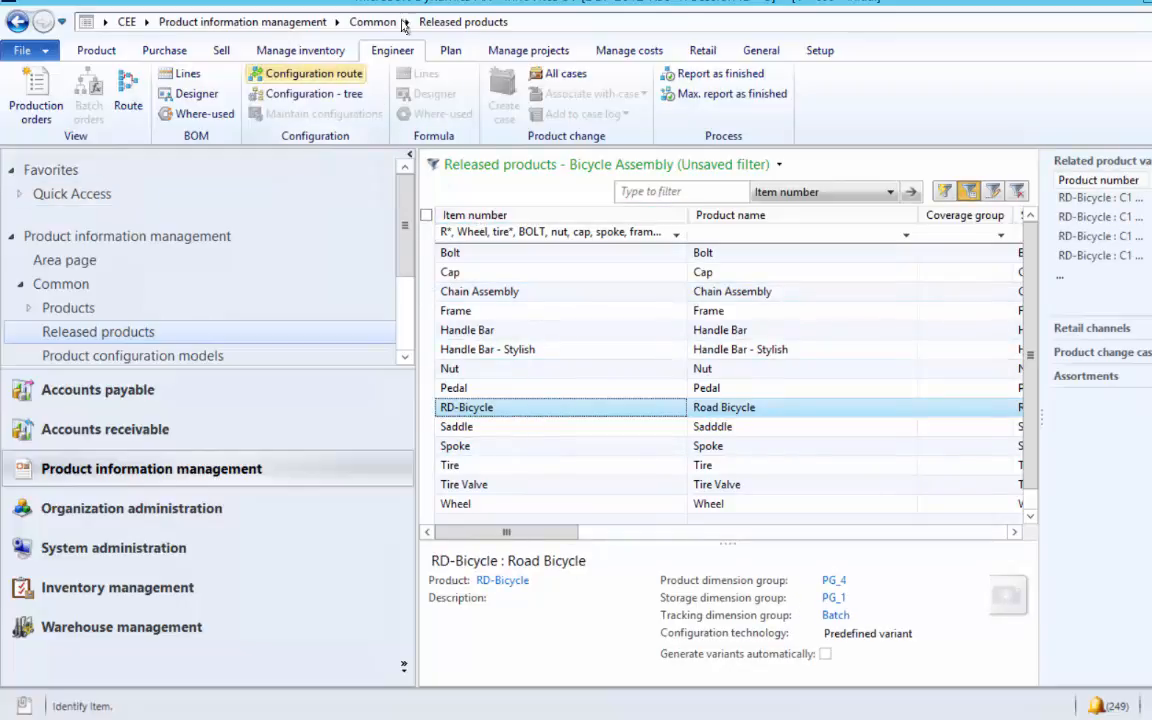
pyautogui.click(183, 73)
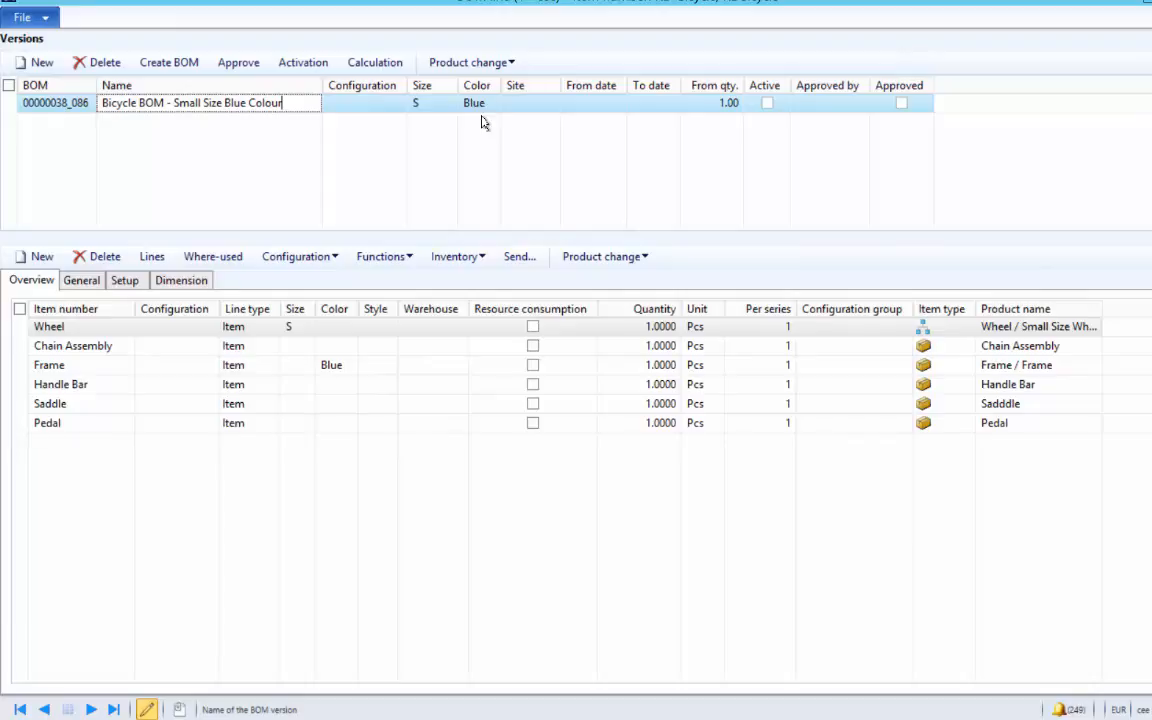
pyautogui.click(360, 105)
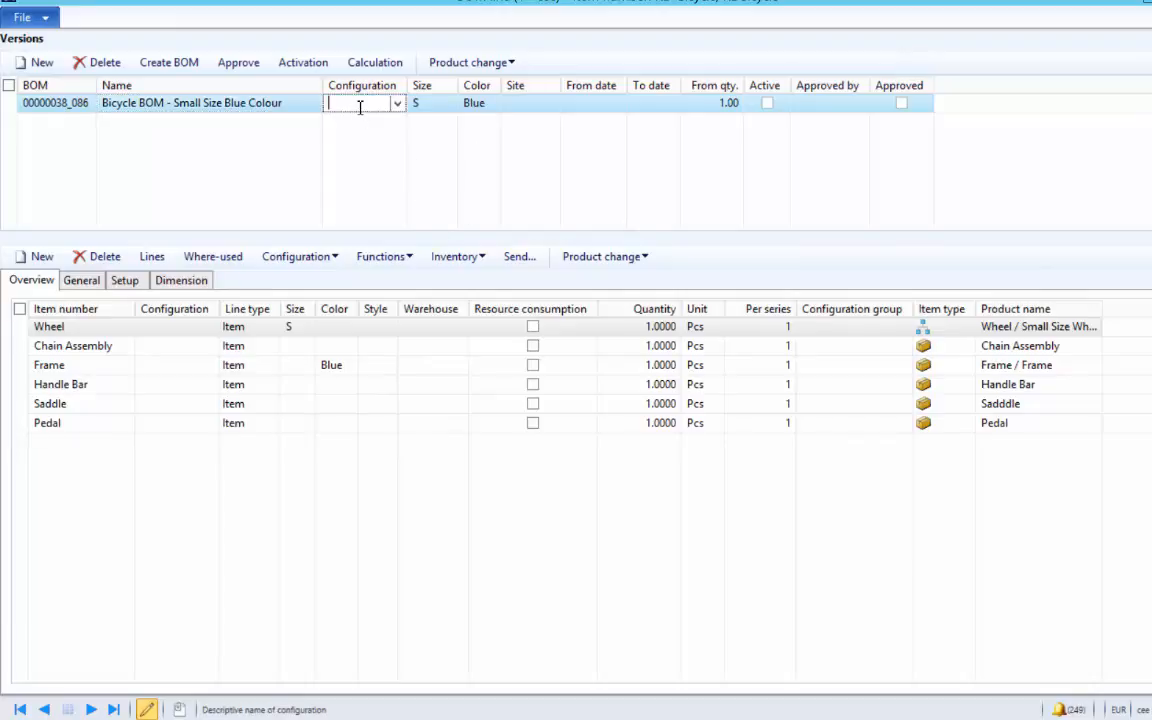
# Step: Set the valid-to date of the Handle Bar line to 8/31/2015
pyautogui.click(97, 385)
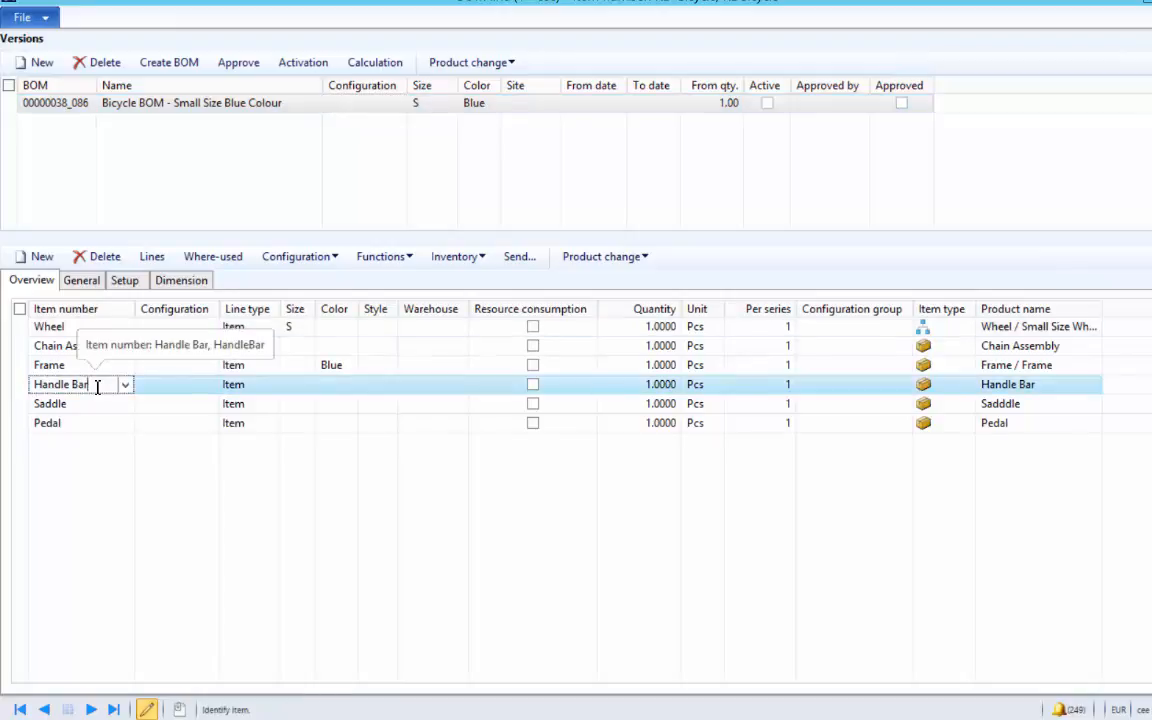
pyautogui.click(181, 385)
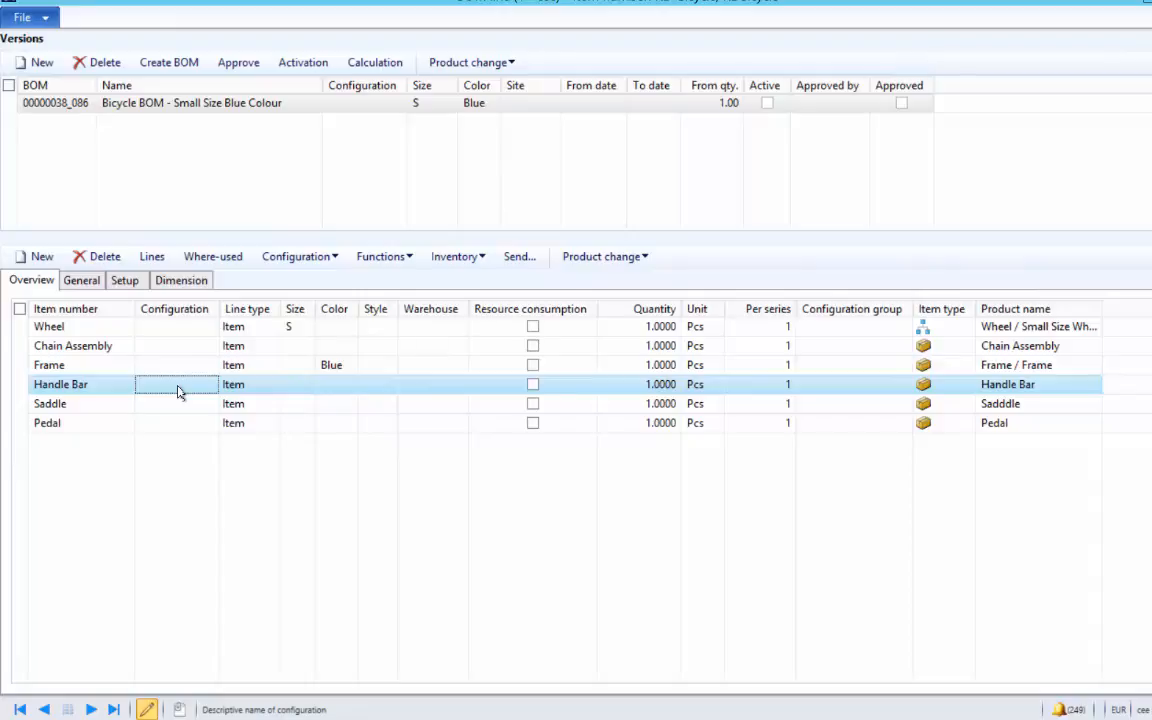
pyautogui.click(91, 286)
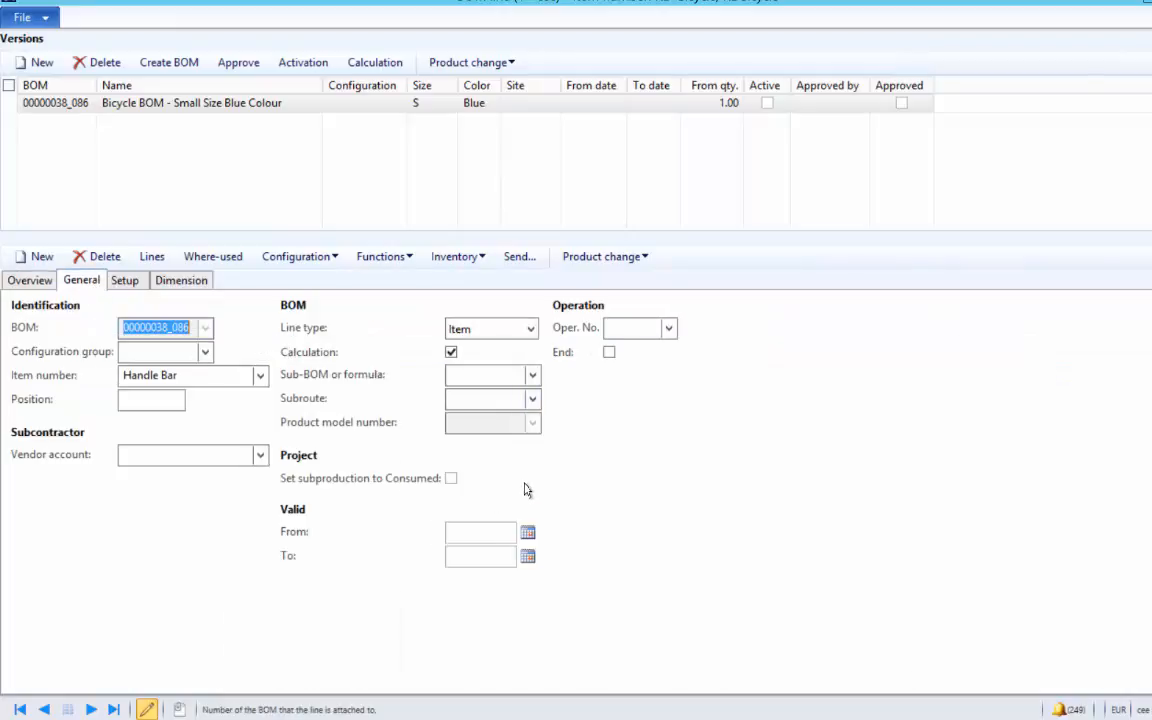
pyautogui.click(482, 555)
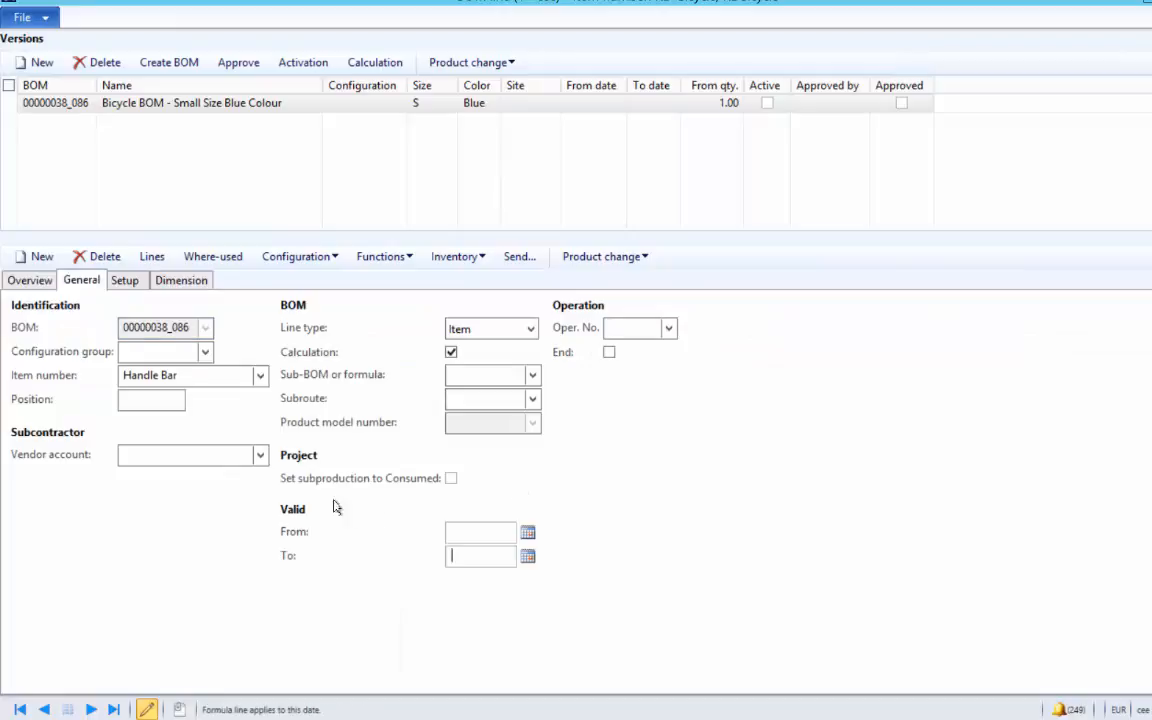
pyautogui.click(489, 535)
pyautogui.click(358, 533)
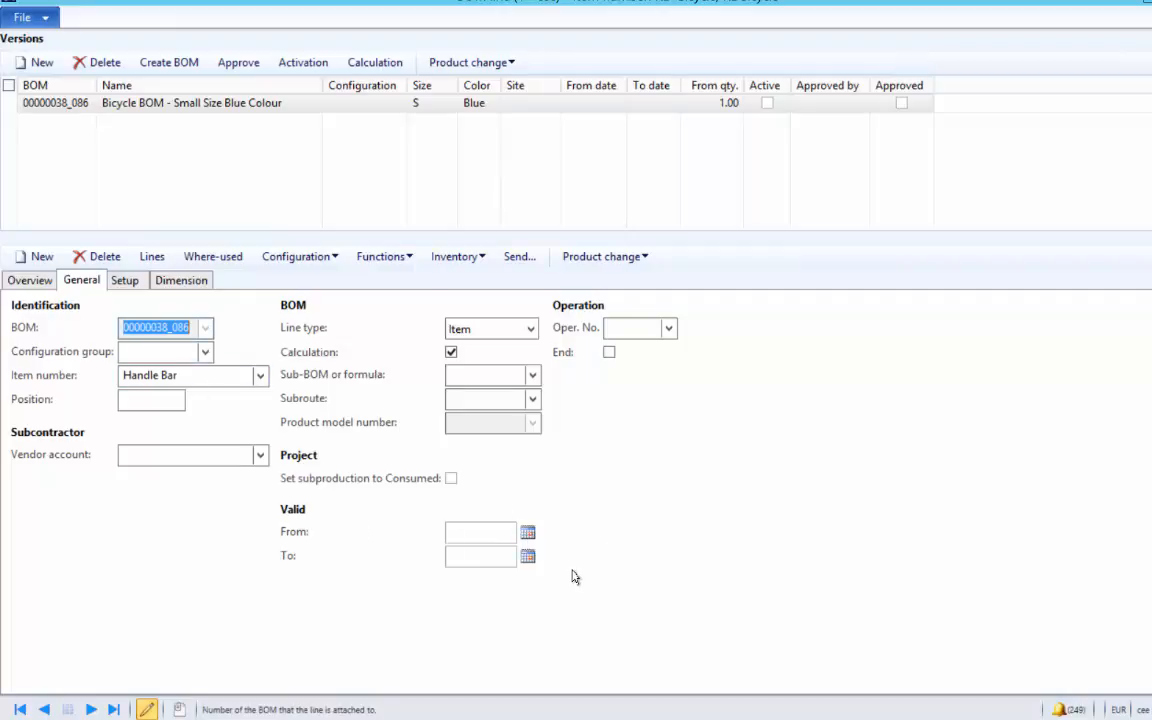
pyautogui.click(528, 557)
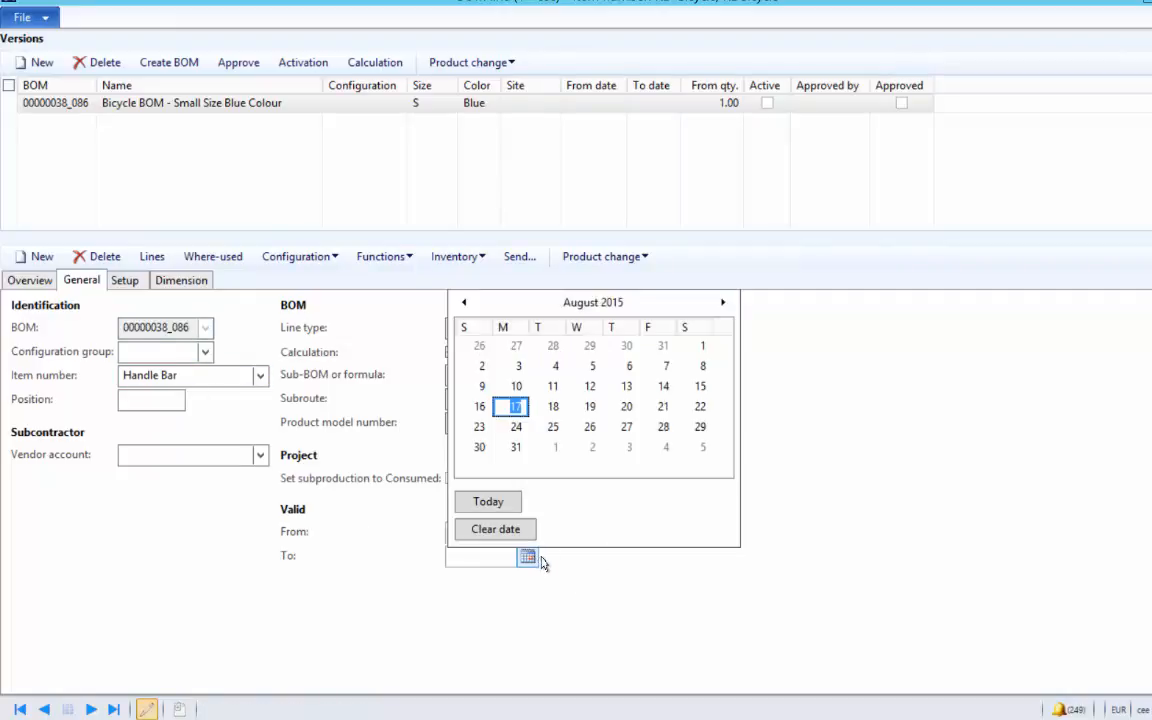
pyautogui.click(517, 447)
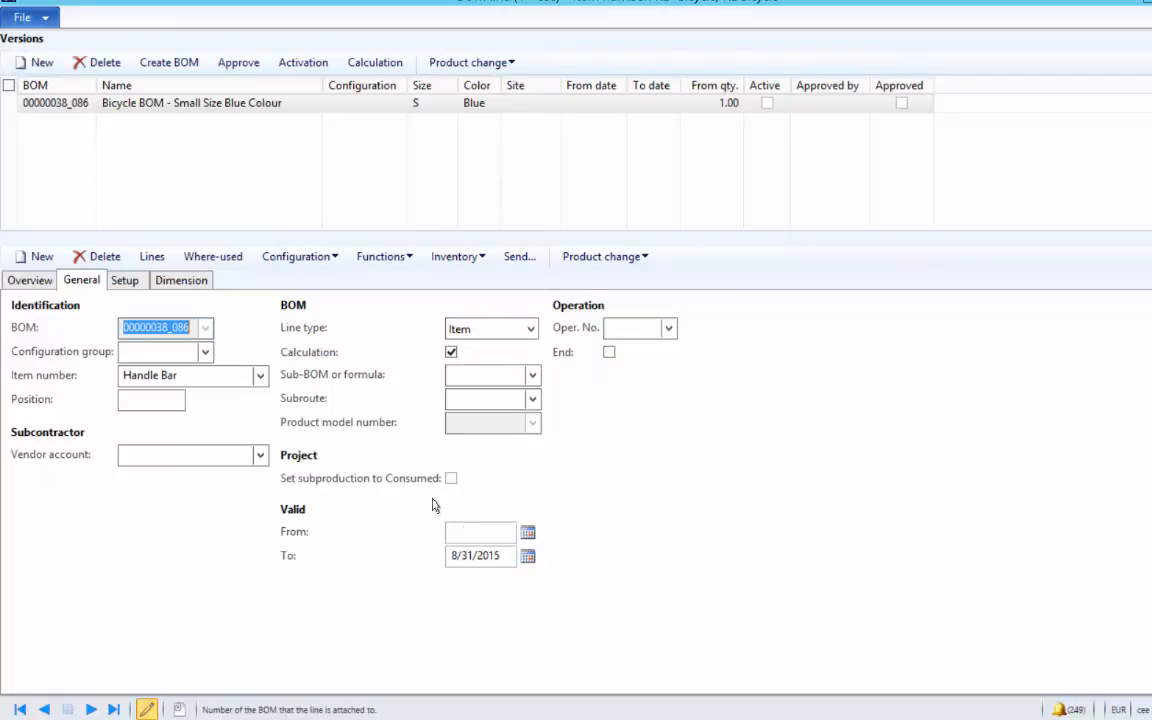
# Step: Add a BOM line for the item Handle Bar - Stylish to the bicycle BOM
pyautogui.click(30, 280)
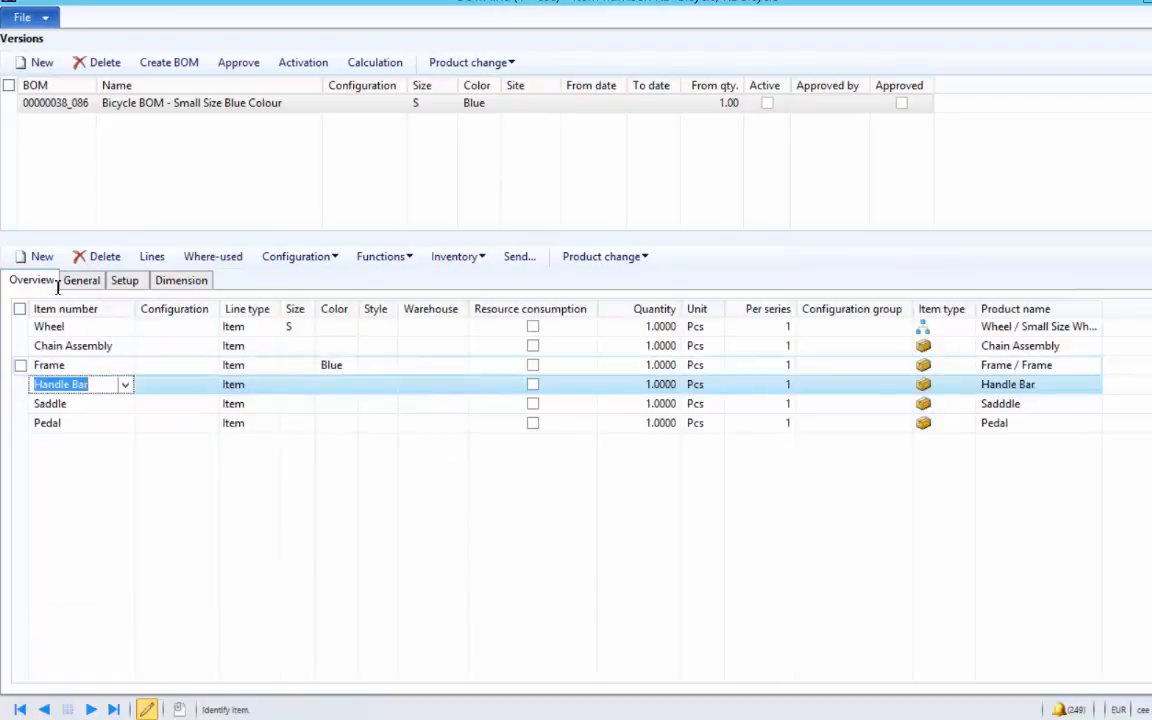
pyautogui.click(42, 256)
pyautogui.write('Handle*')
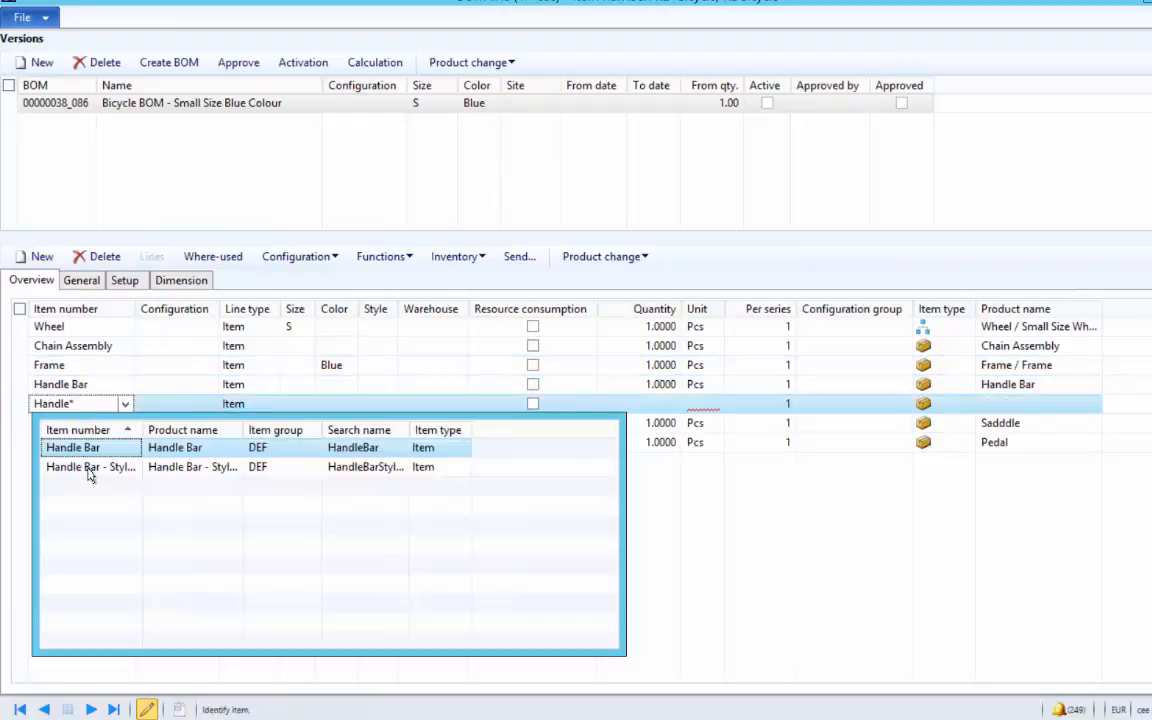
pyautogui.click(90, 467)
pyautogui.press('Tab')
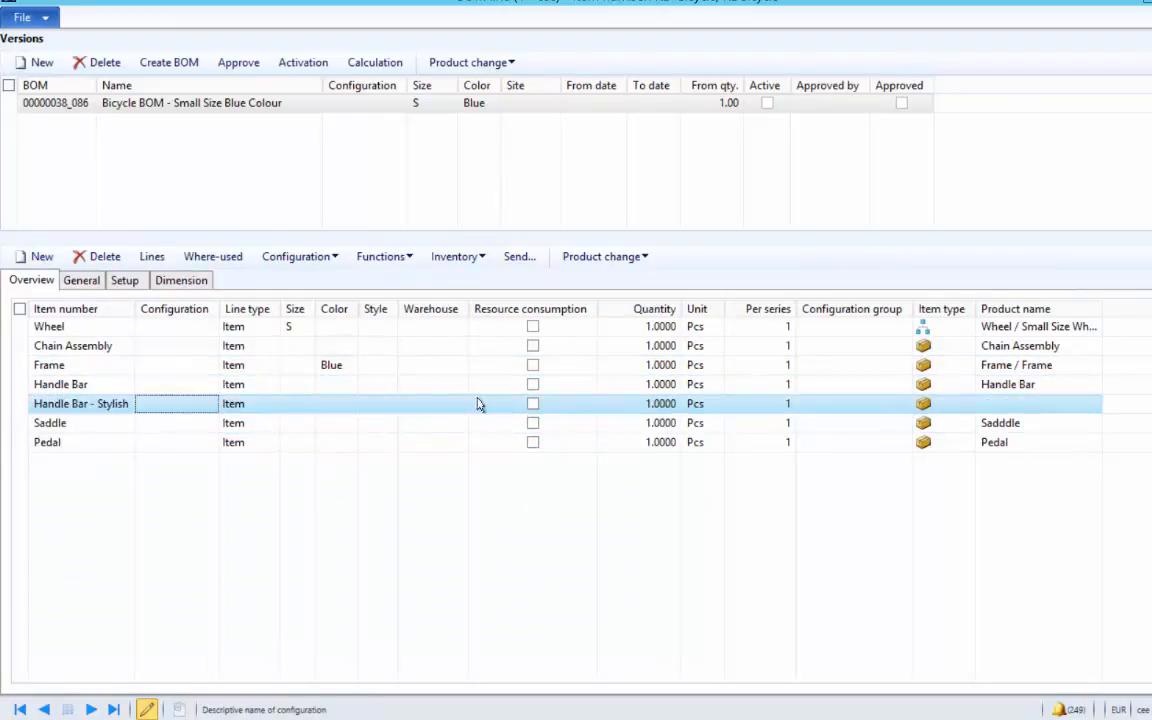
# Step: Set the valid-from date of the Handle Bar - Stylish line to 9/1/2015 and return to the line overview
pyautogui.click(86, 280)
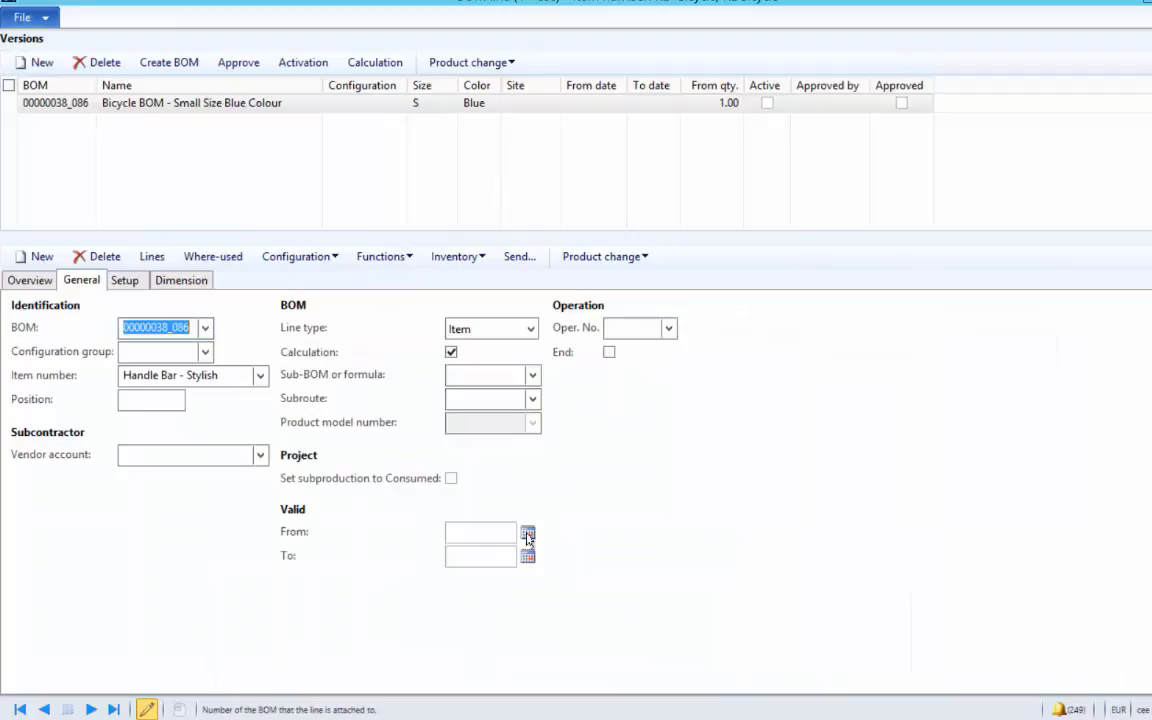
pyautogui.click(527, 532)
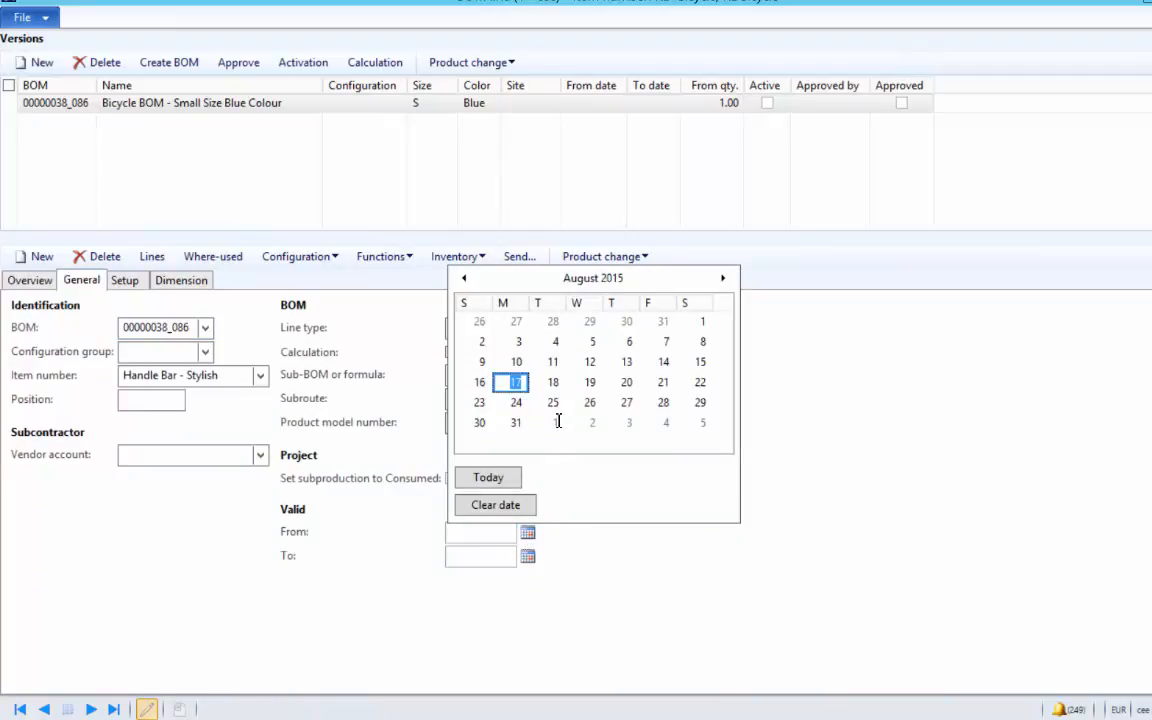
pyautogui.click(556, 422)
pyautogui.click(481, 557)
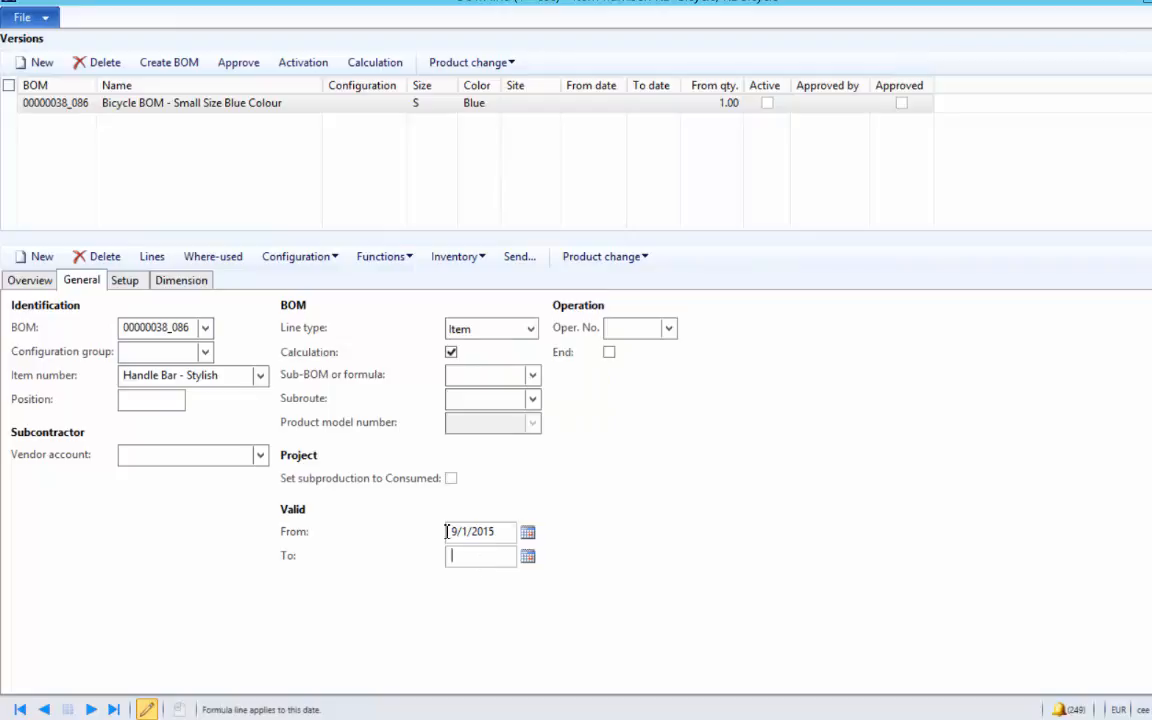
pyautogui.click(30, 280)
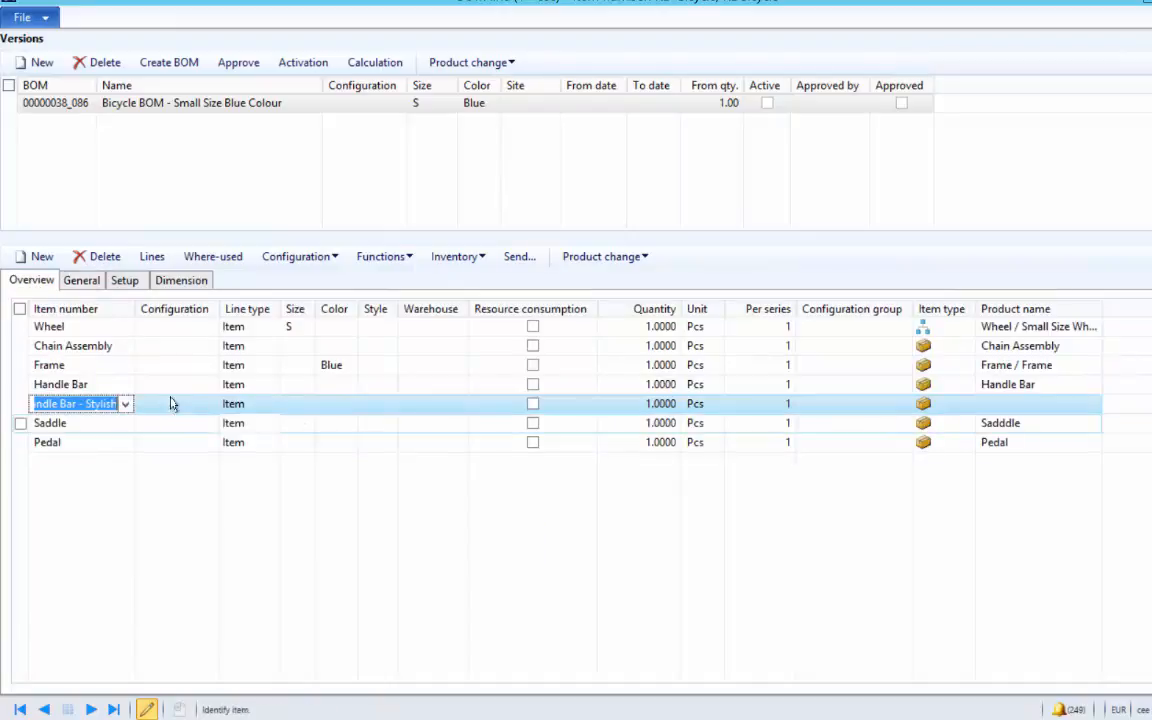
# Step: Compare the two handle bar lines and delete the Handle Bar - Stylish line from the BOM
pyautogui.click(170, 386)
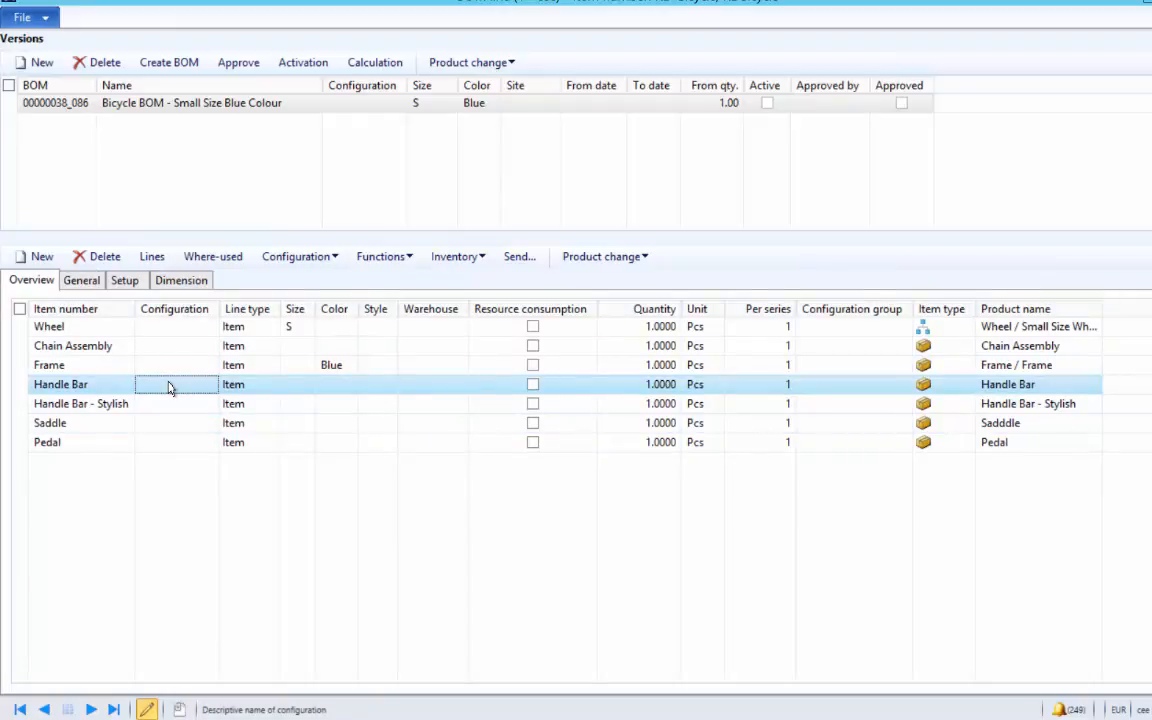
pyautogui.click(99, 387)
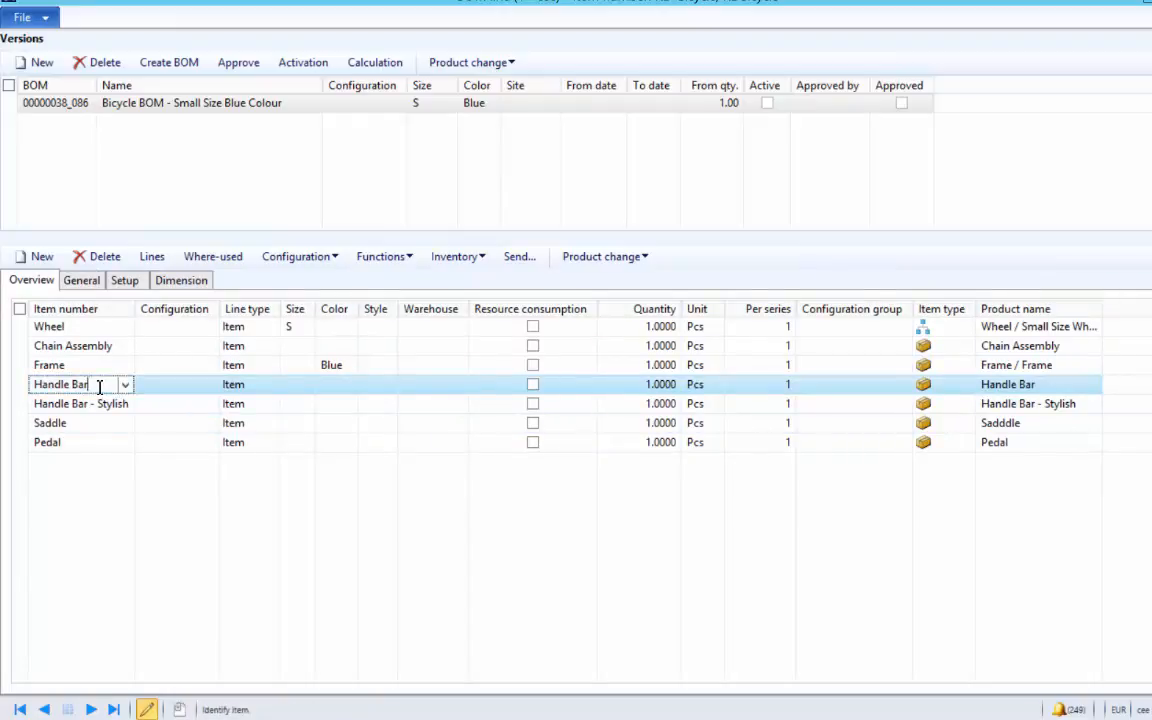
pyautogui.click(165, 406)
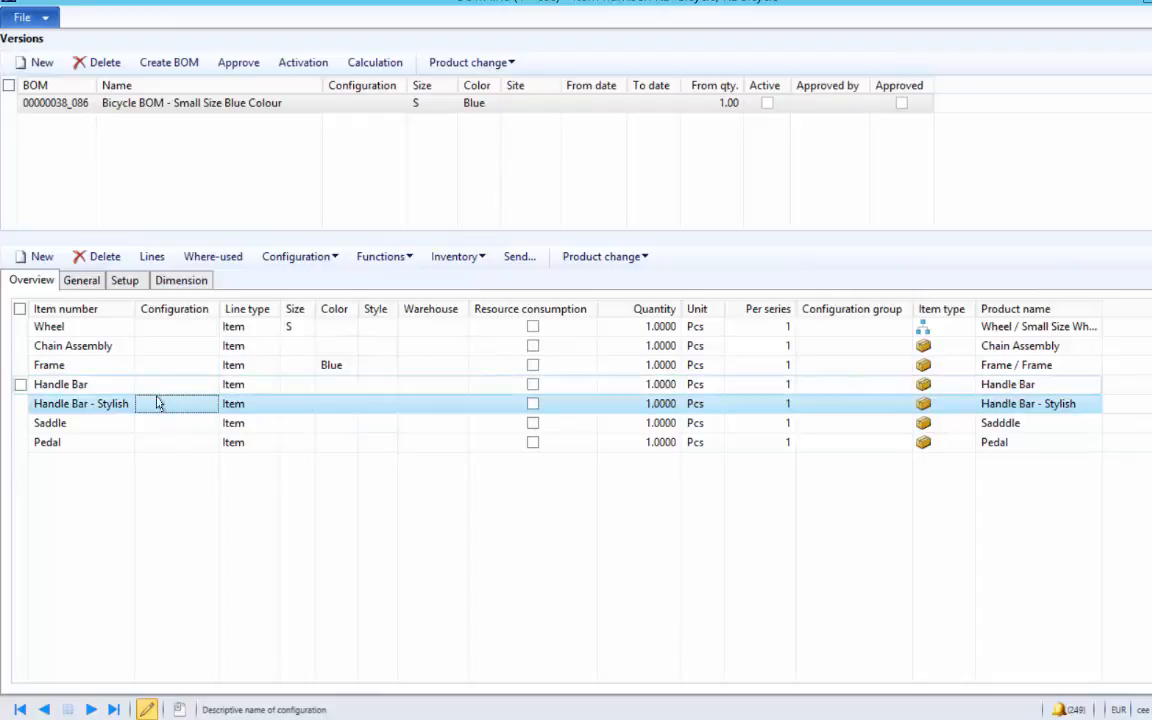
pyautogui.click(106, 405)
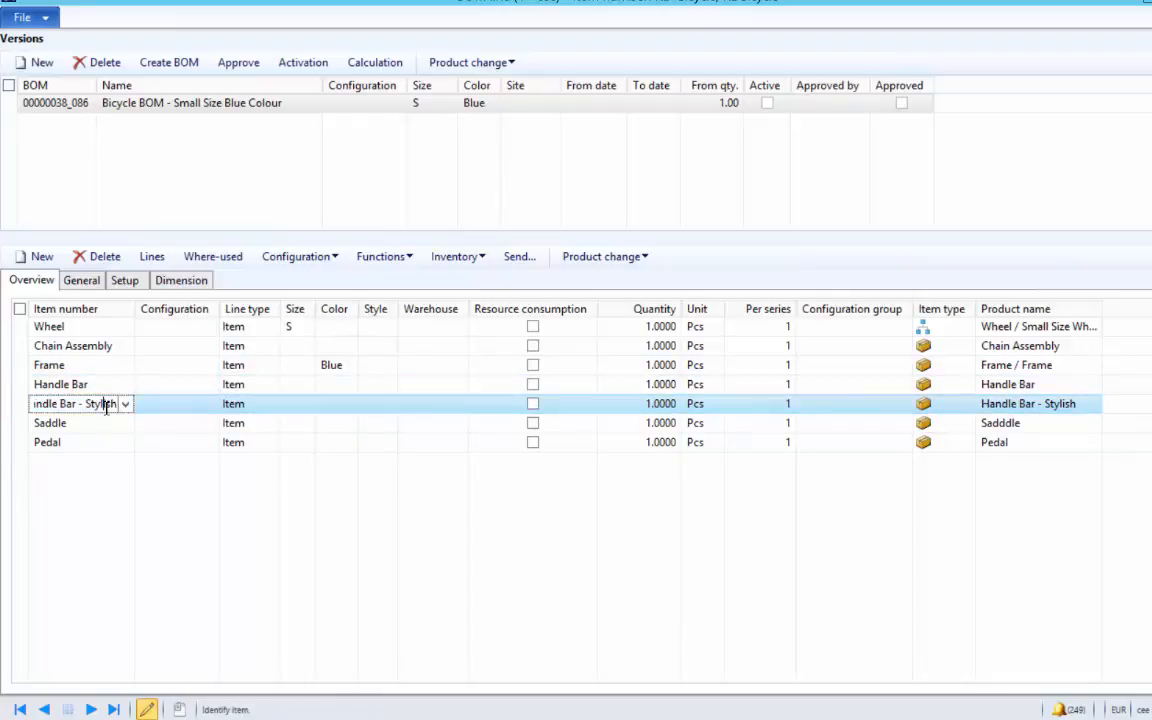
pyautogui.click(185, 410)
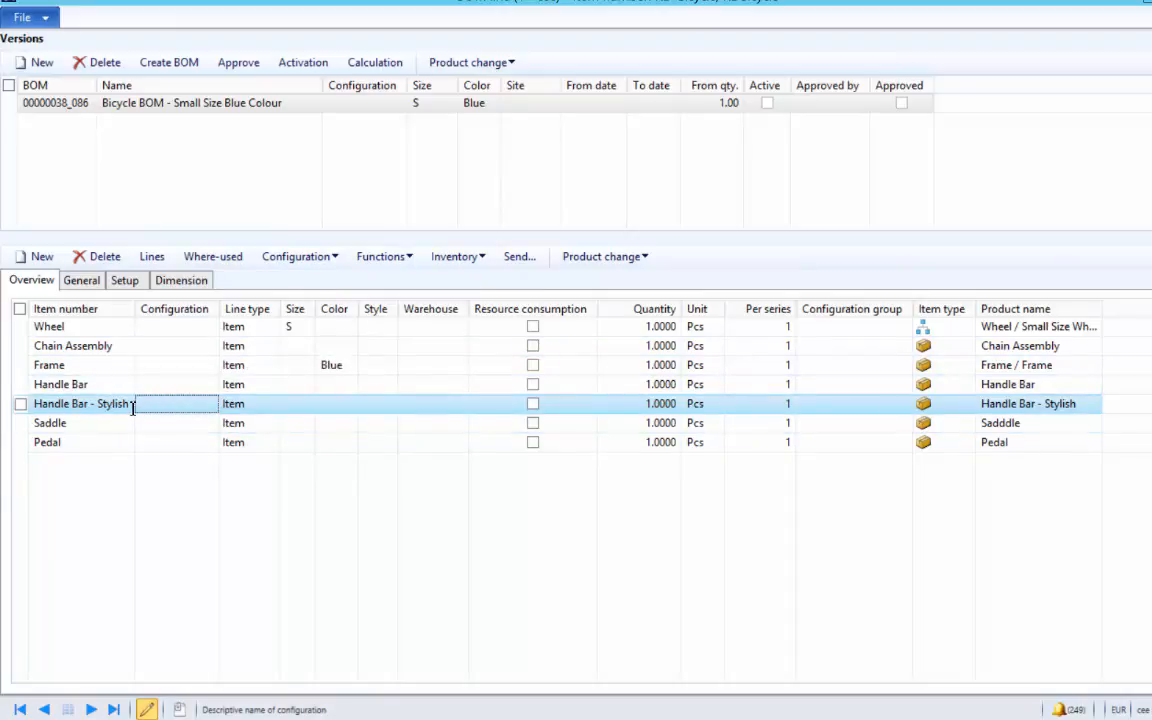
pyautogui.click(106, 258)
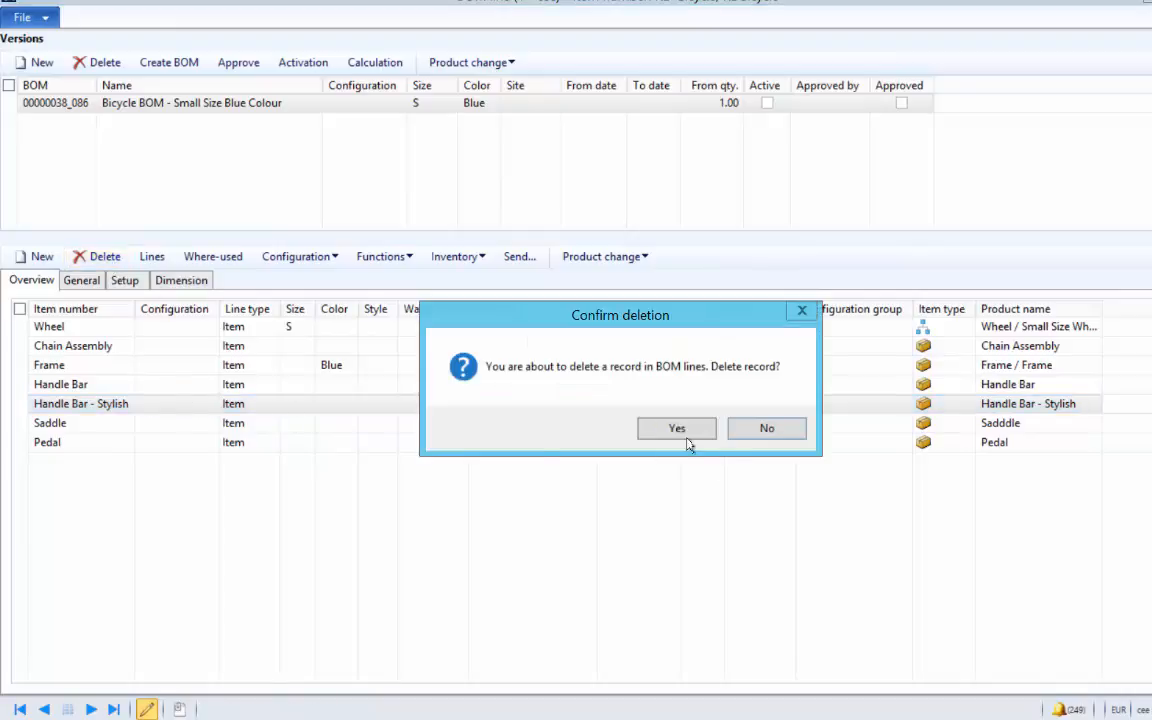
pyautogui.click(677, 429)
# Step: Clear the valid-to date of the Handle Bar line and return to the line overview
pyautogui.click(82, 281)
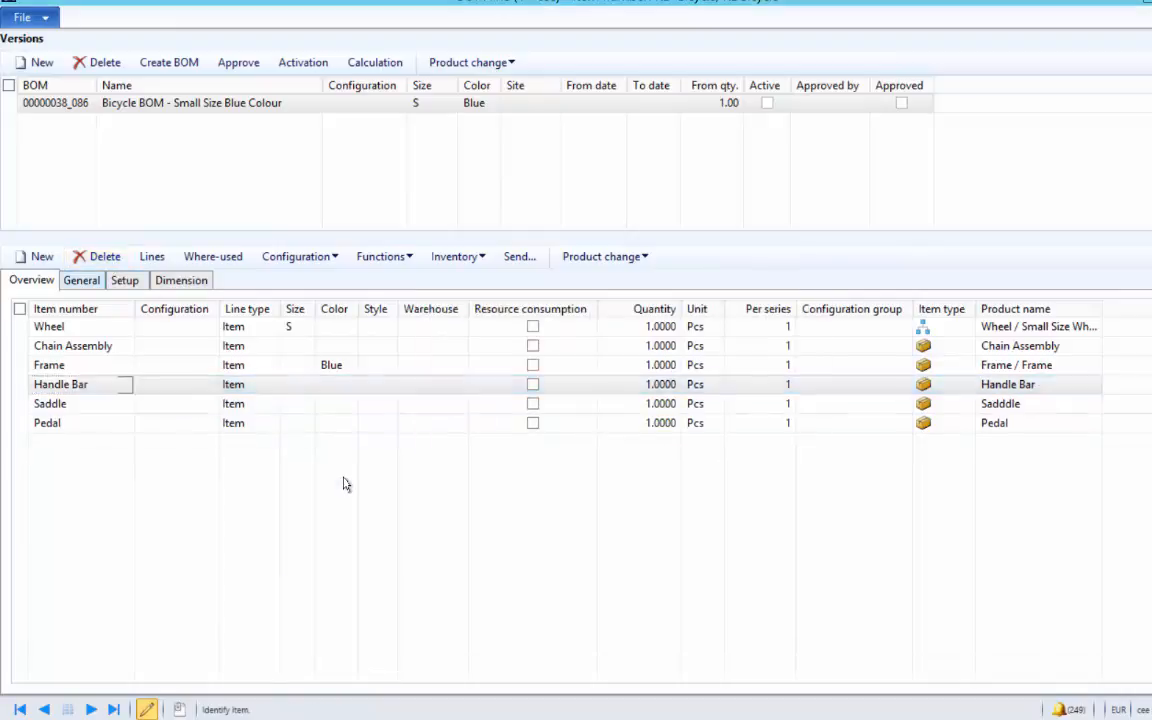
pyautogui.press('Delete')
pyautogui.click(30, 281)
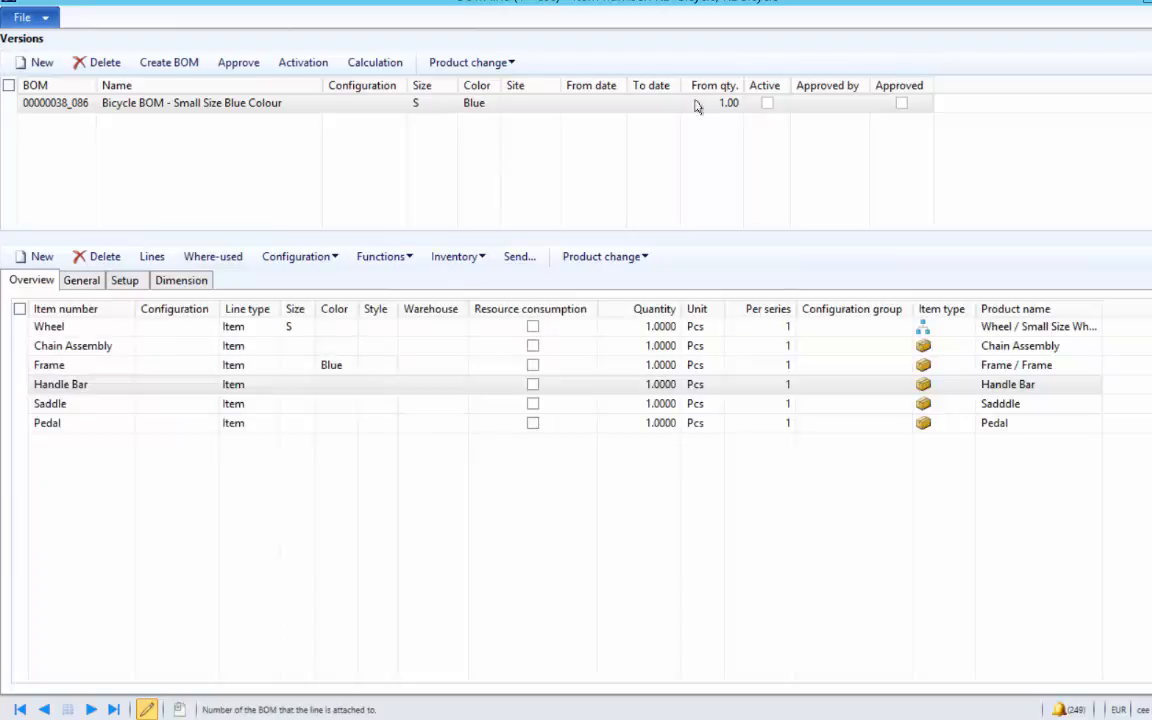
# Step: Approve the "Bicycle BOM - Small Size Blue Colour" version together with its bill of materials, and activate it
pyautogui.click(238, 62)
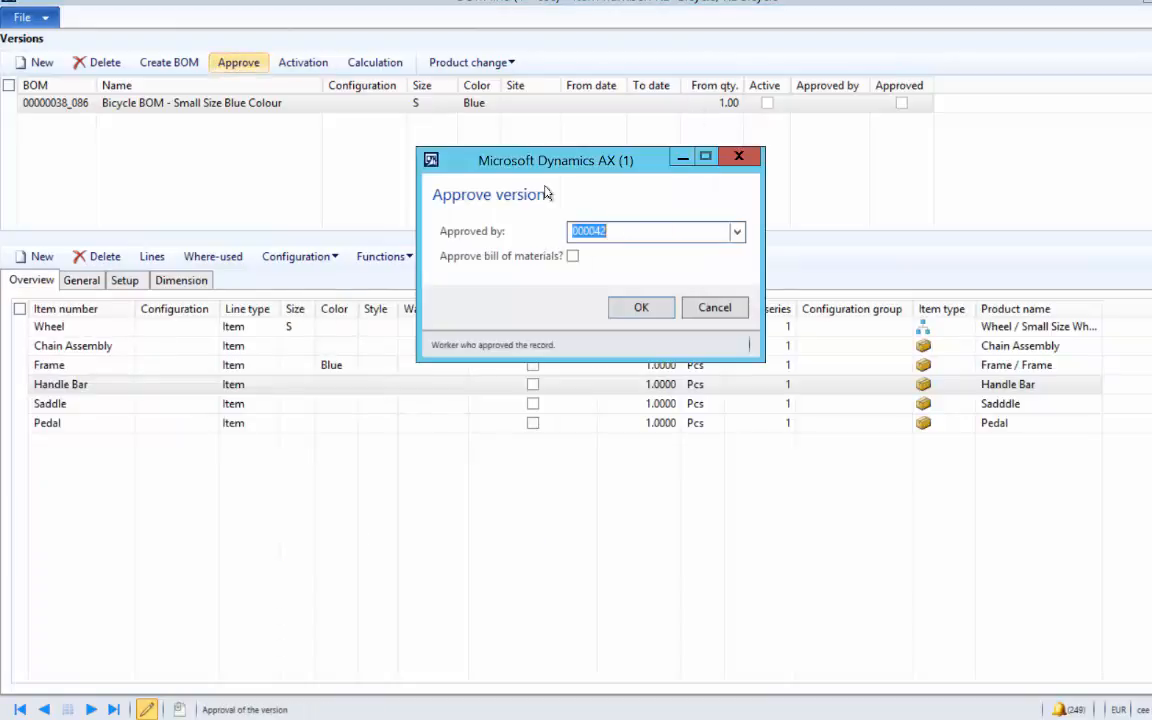
pyautogui.click(572, 256)
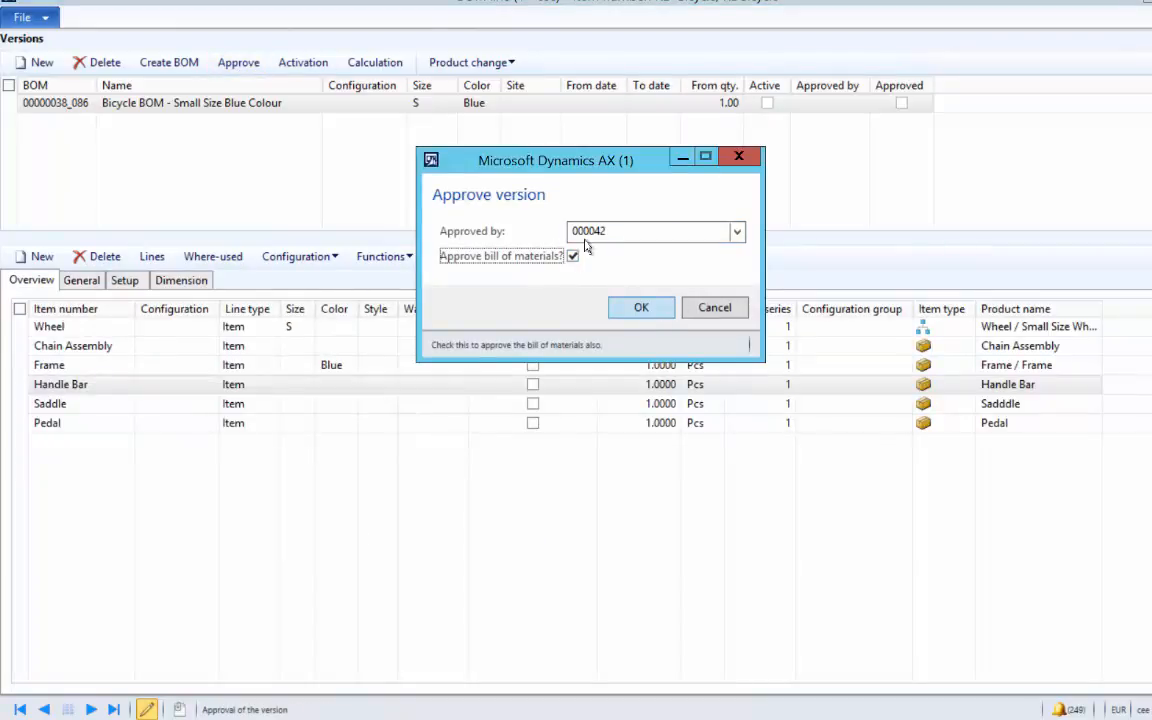
pyautogui.click(641, 307)
pyautogui.click(305, 64)
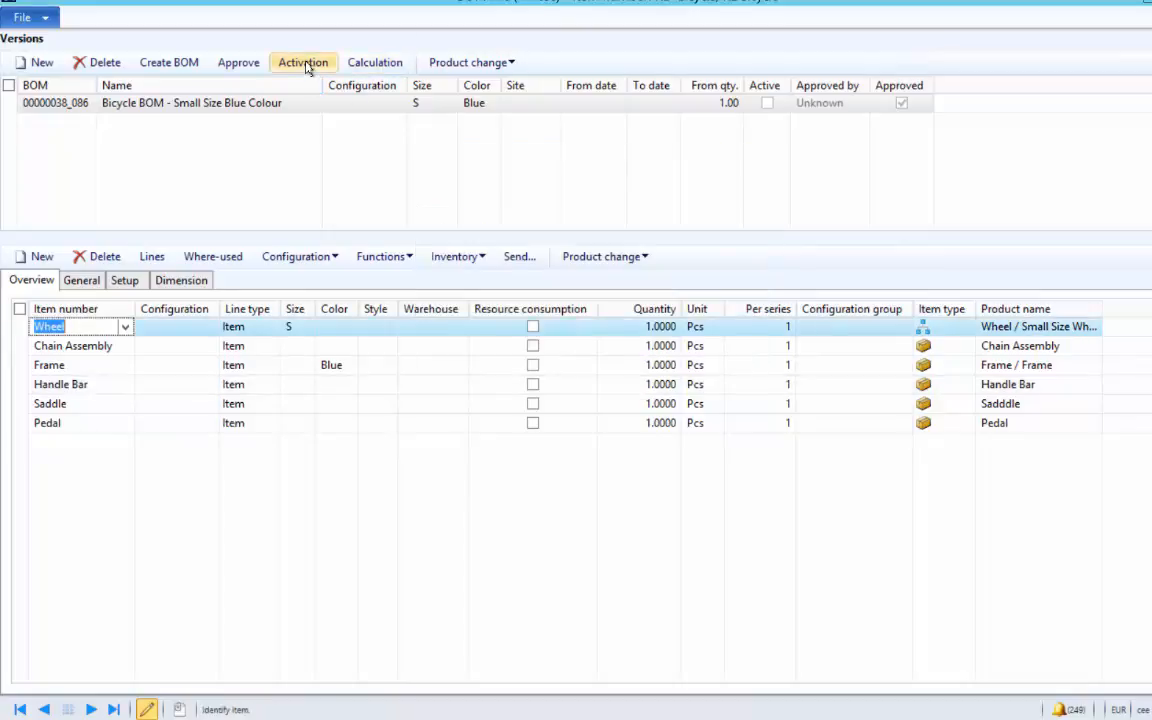
# Step: Set the To date of the "Bicycle BOM - Small Size Blue Colour" version to 8/31/2015
pyautogui.click(666, 103)
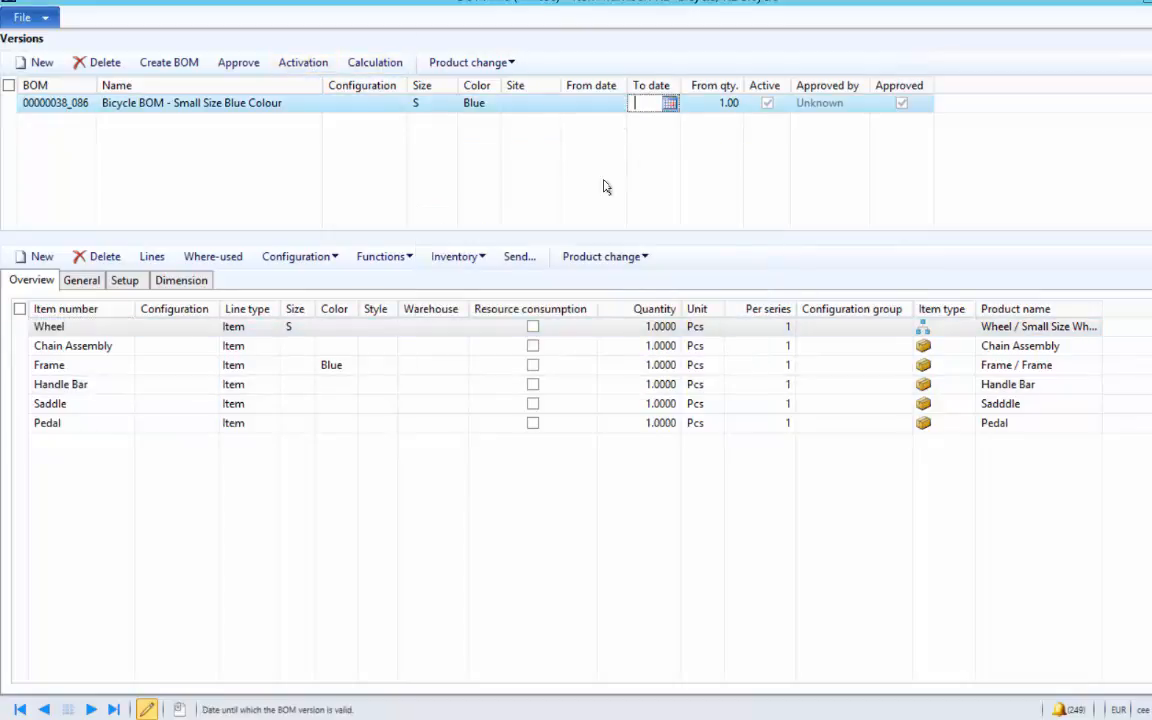
pyautogui.click(670, 104)
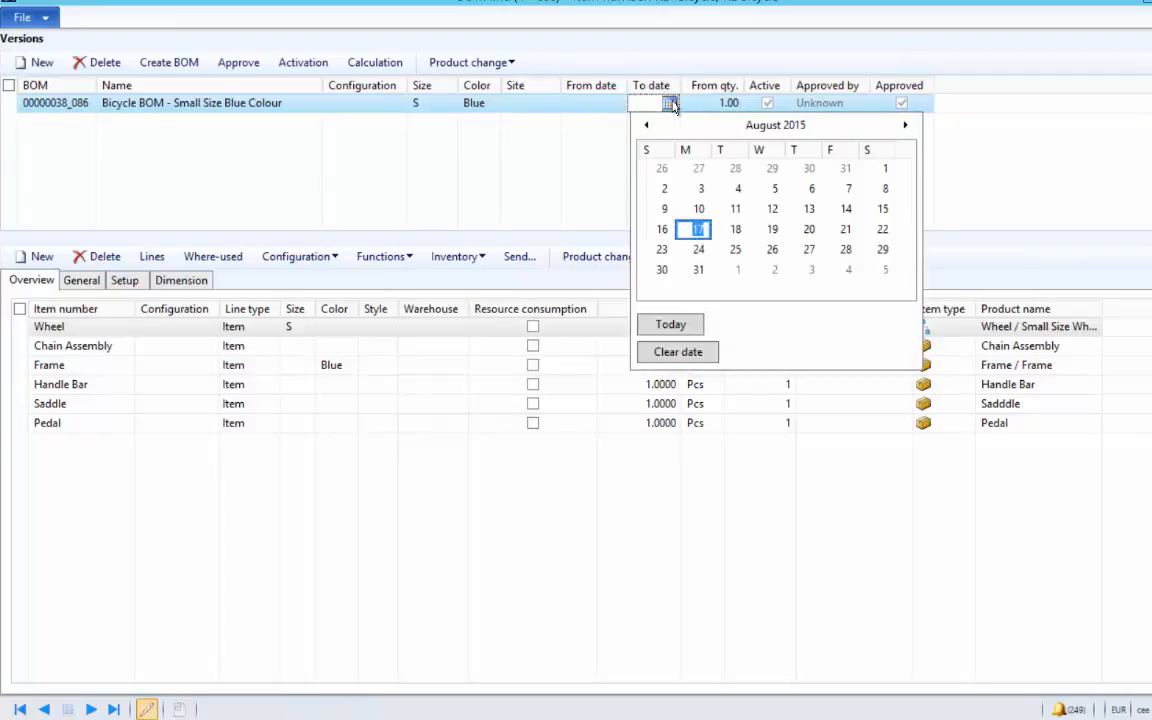
pyautogui.click(697, 267)
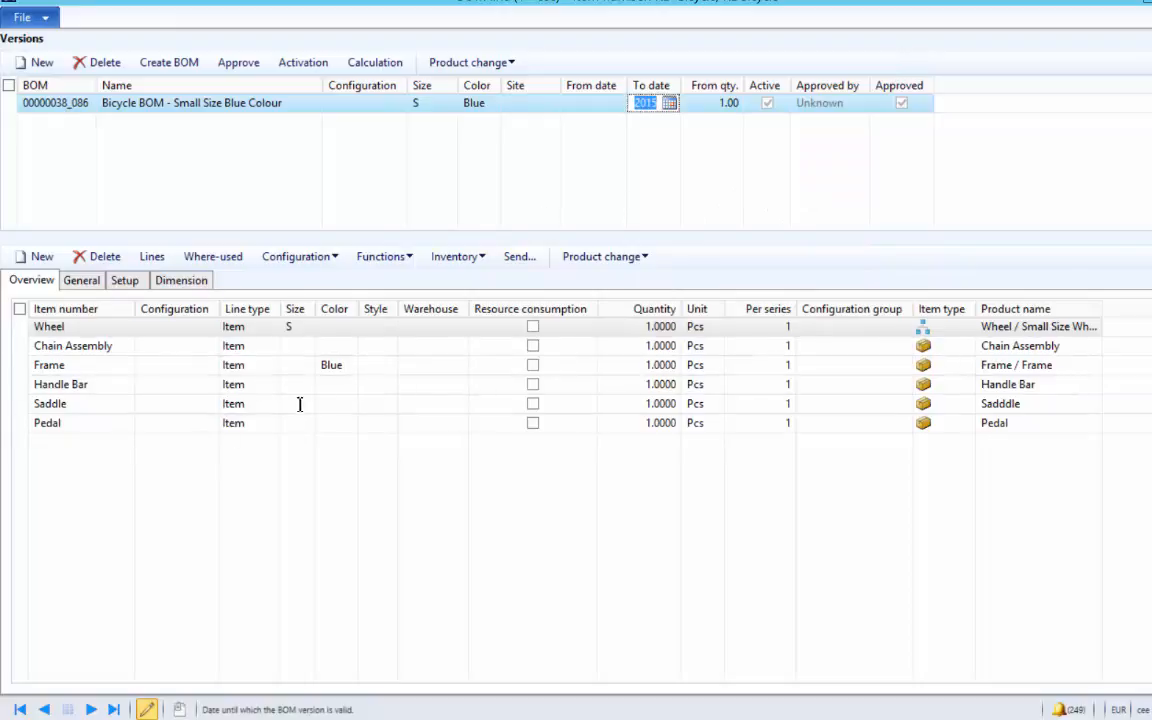
# Step: Create a BOM described as "Applicable from next month onwards" by copying the current BOM, leaving the site blank
pyautogui.click(182, 64)
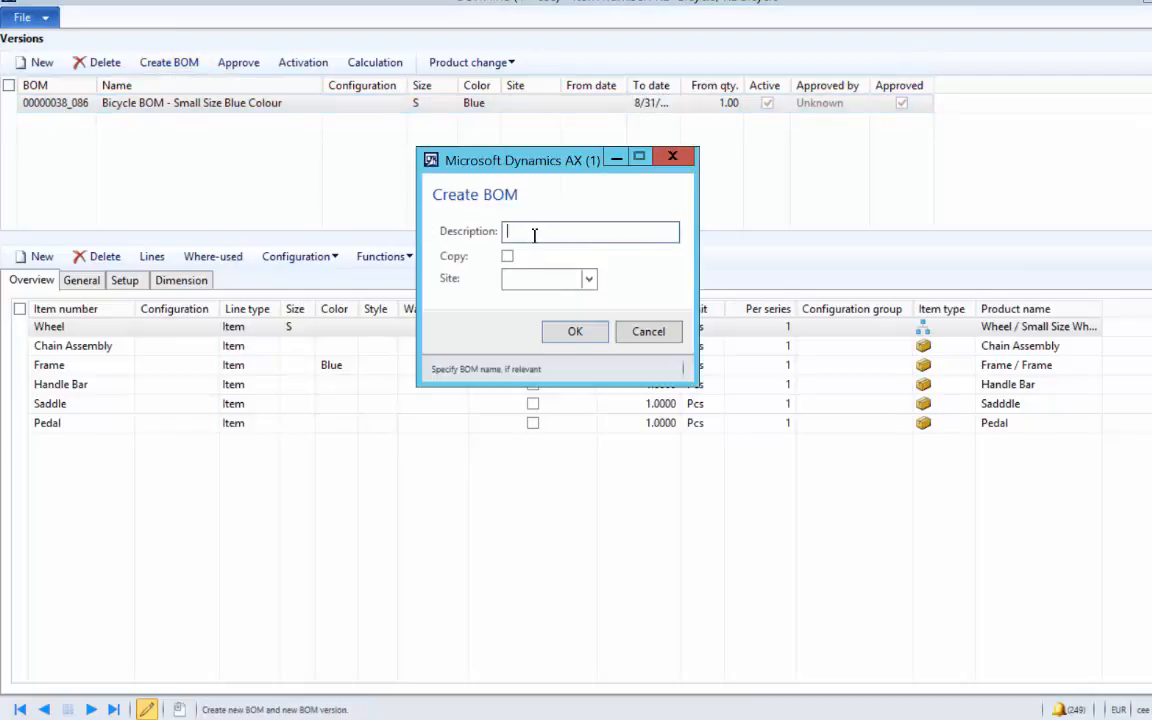
pyautogui.write('Applica')
pyautogui.write('ble from')
pyautogui.write(' next month onwards')
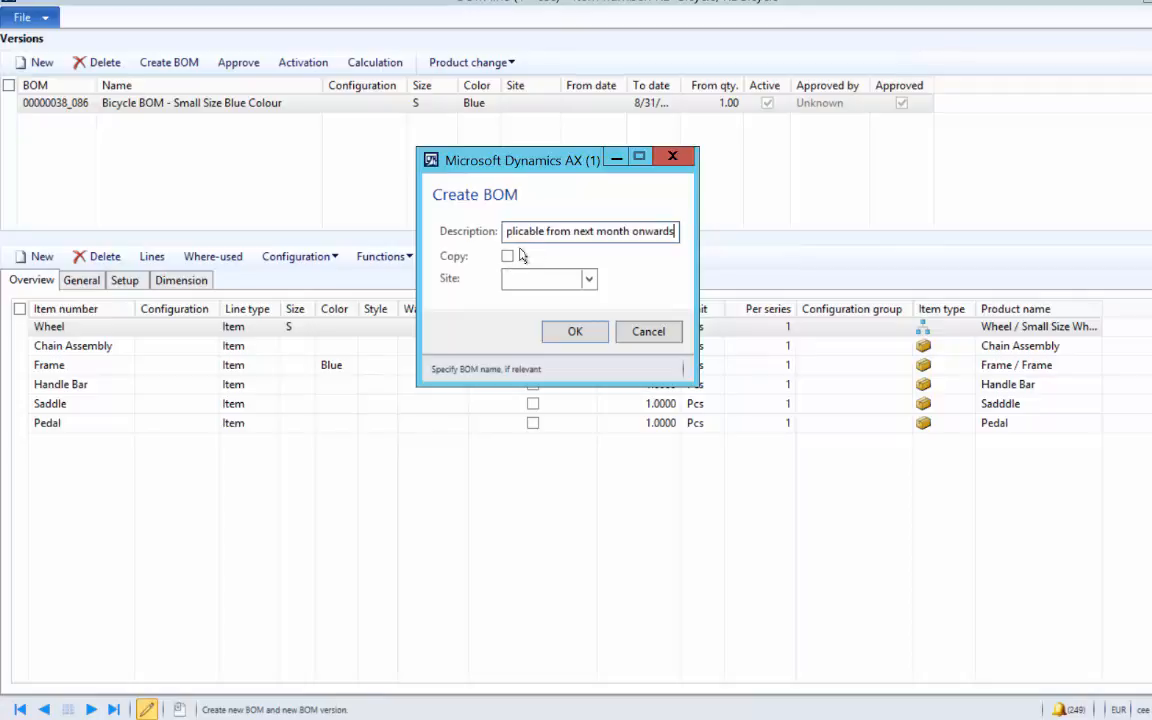
pyautogui.click(508, 258)
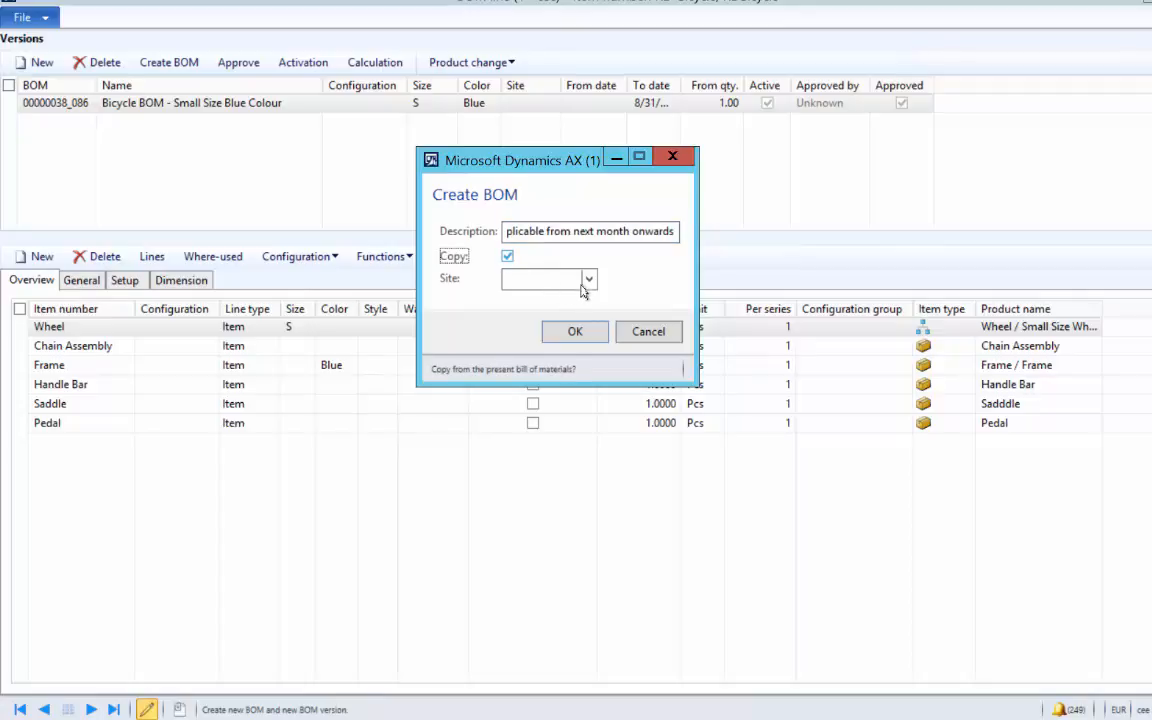
pyautogui.hotkey('shift', 'Tab')
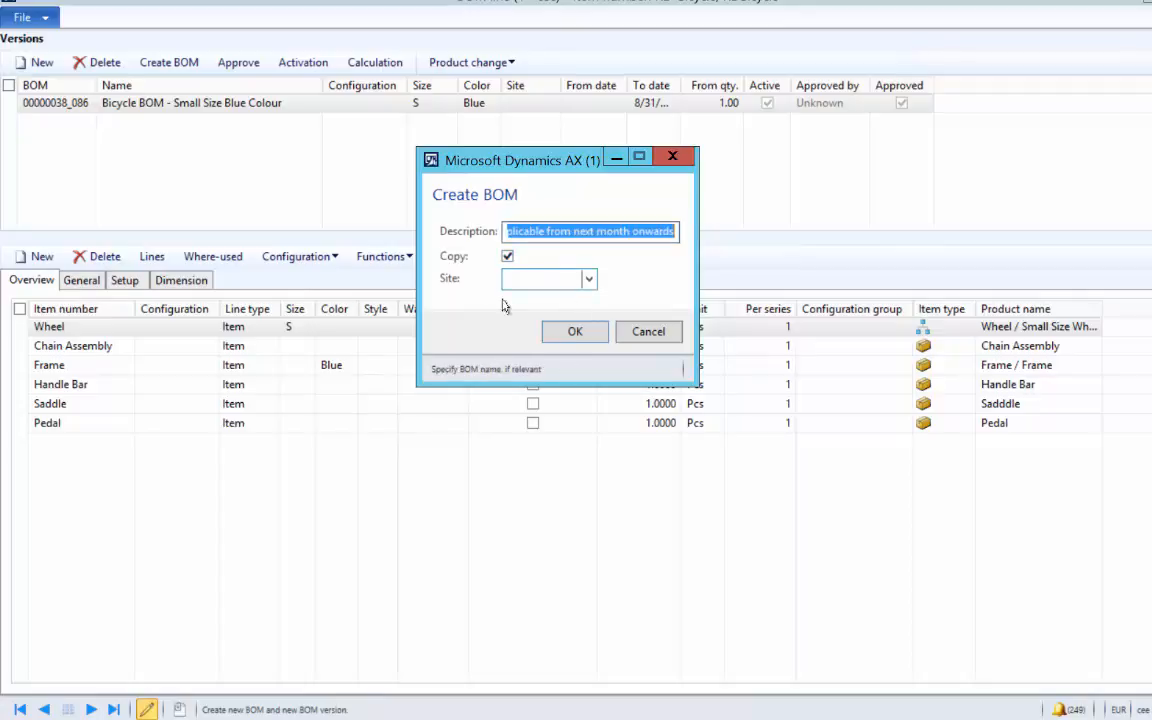
pyautogui.click(575, 332)
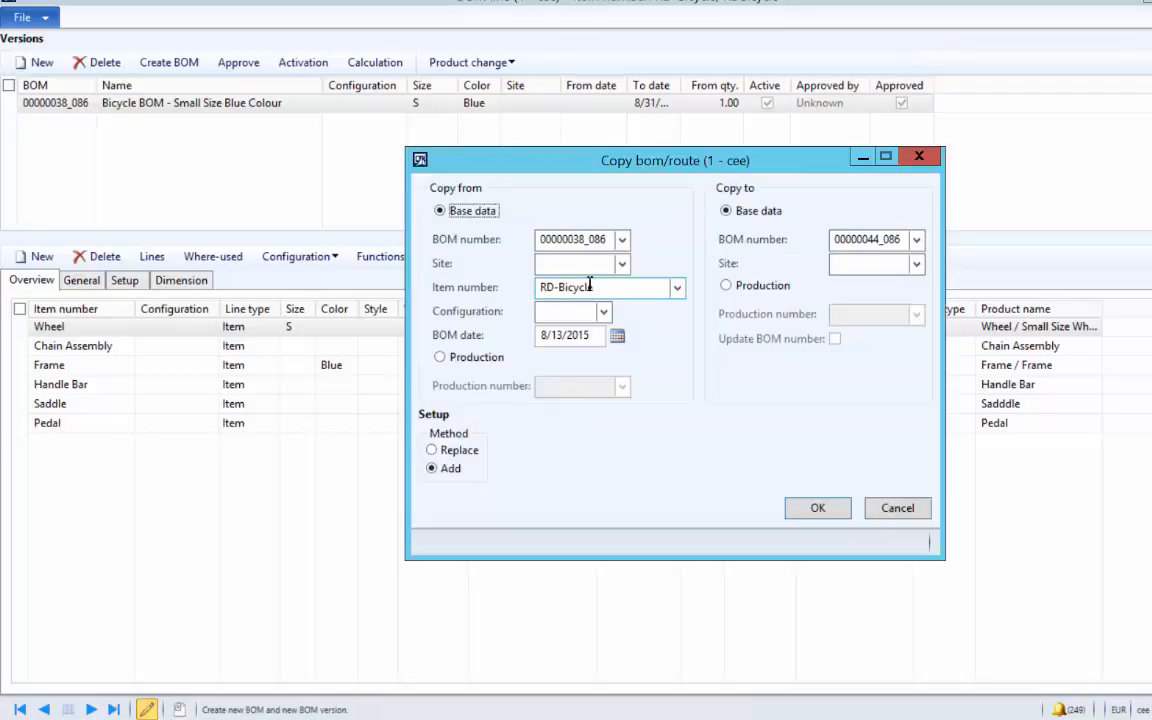
pyautogui.click(815, 507)
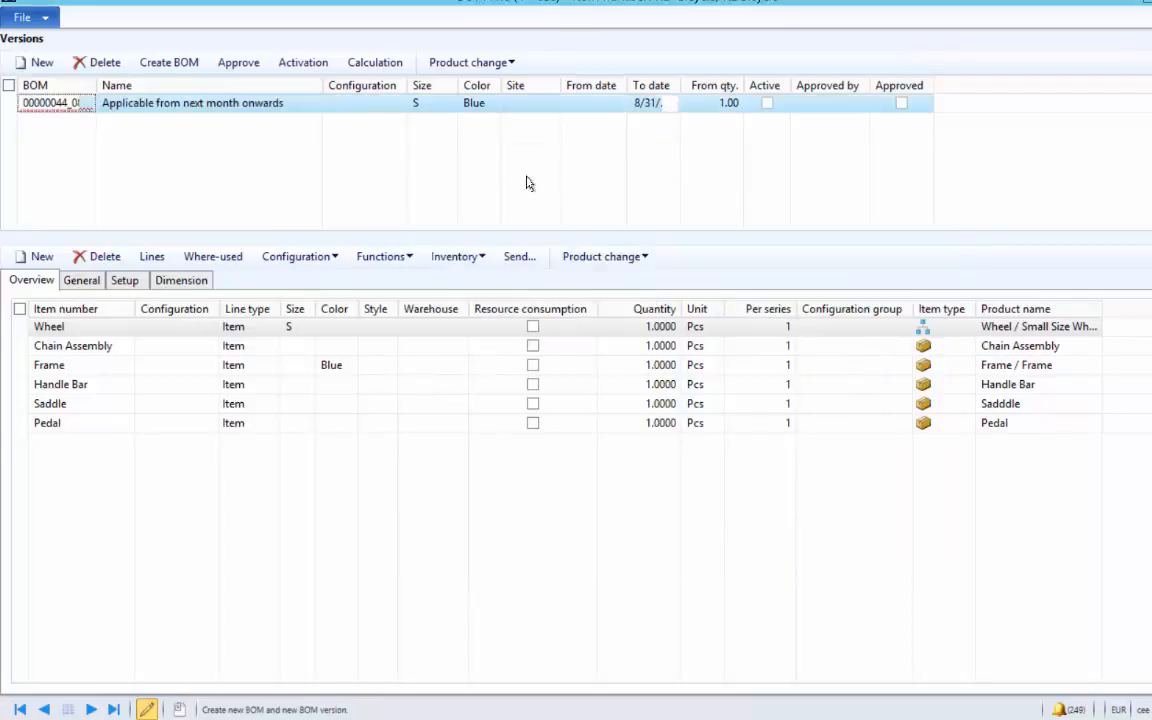
# Step: Replace the Handle Bar item with Handle Bar - Stylish in the "Applicable from next month onwards" version
pyautogui.click(588, 104)
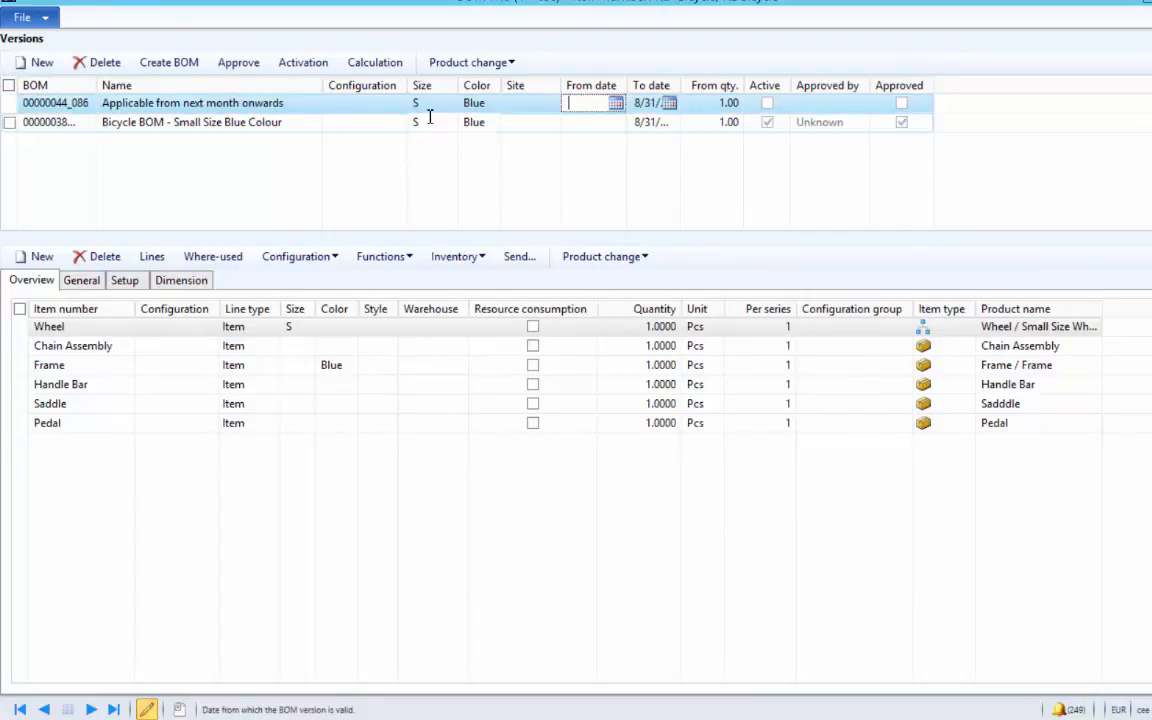
pyautogui.click(110, 386)
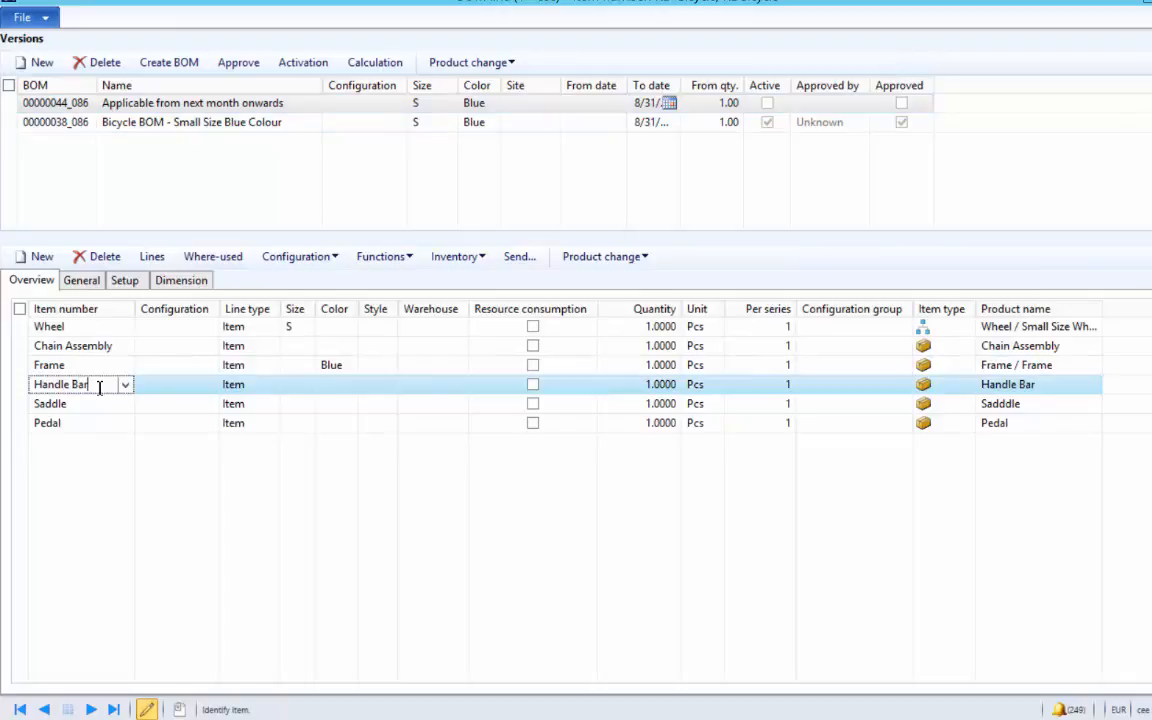
pyautogui.write('*')
pyautogui.click(115, 451)
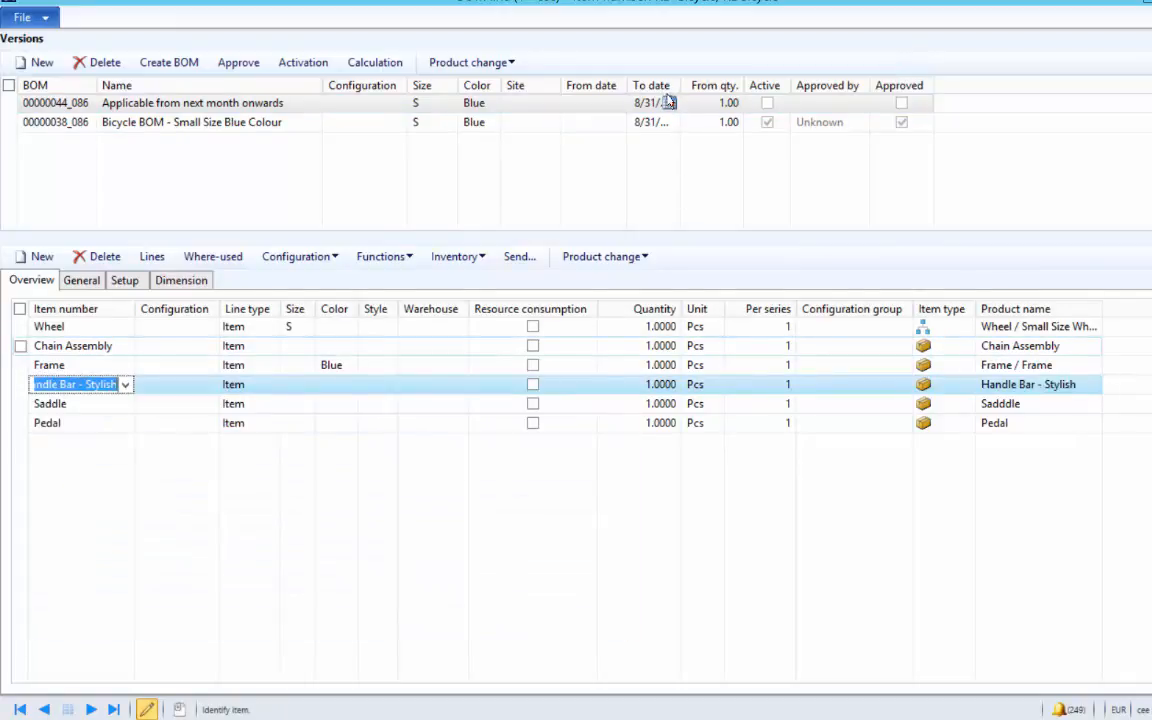
# Step: Set the From date of the "Applicable from next month onwards" version to 9/1/2015 and clear its To date
pyautogui.click(605, 103)
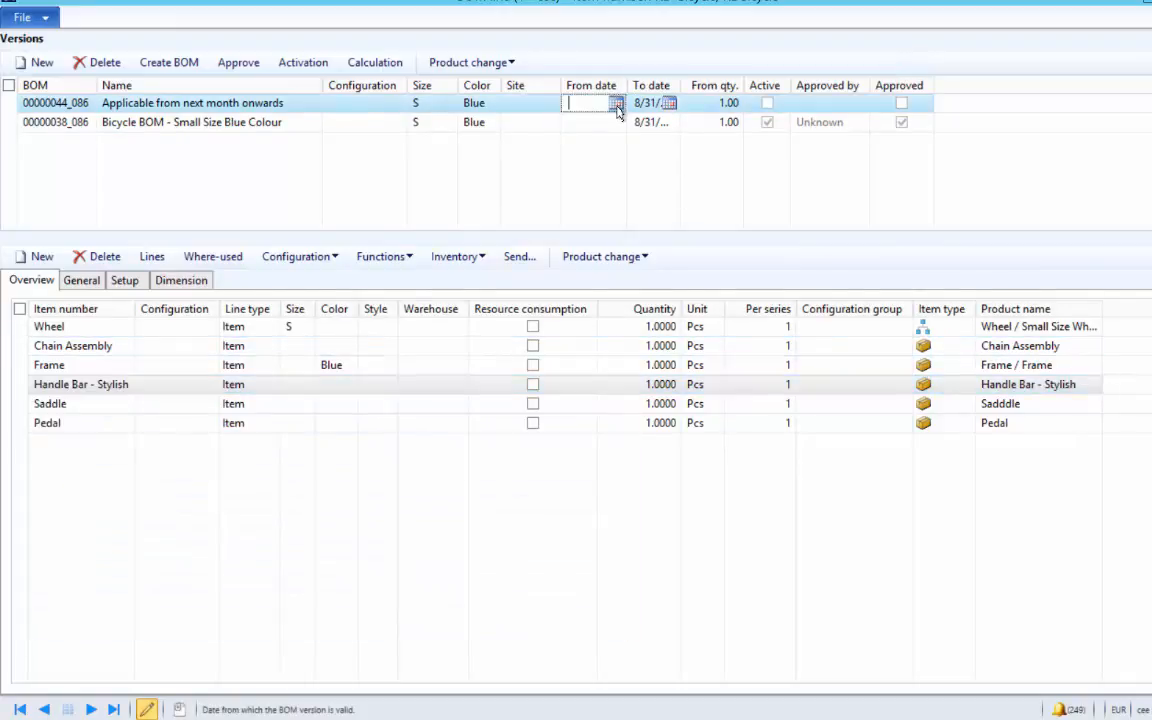
pyautogui.click(616, 104)
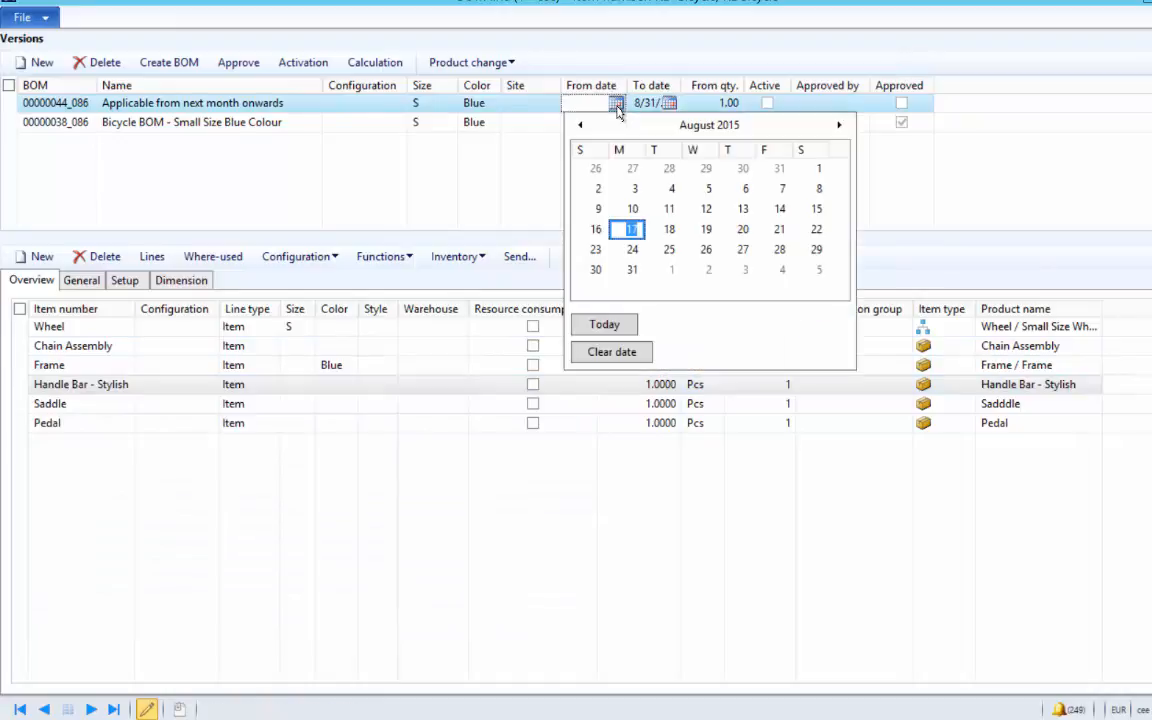
pyautogui.click(673, 270)
pyautogui.click(647, 103)
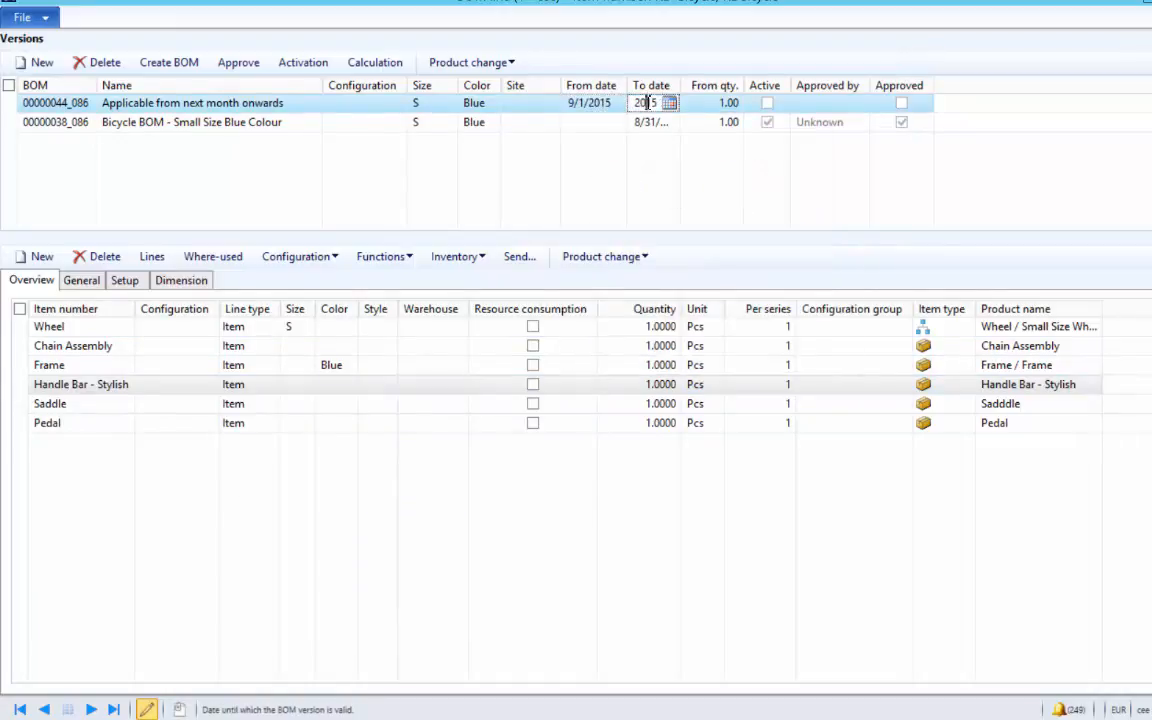
pyautogui.doubleClick(647, 103)
pyautogui.write('8/31')
pyautogui.press('BackSpace')
pyautogui.press('BackSpace')
pyautogui.press('BackSpace')
pyautogui.press('BackSpace')
# Step: Approve the "Applicable from next month onwards" version together with its bill of materials, and activate it
pyautogui.click(600, 121)
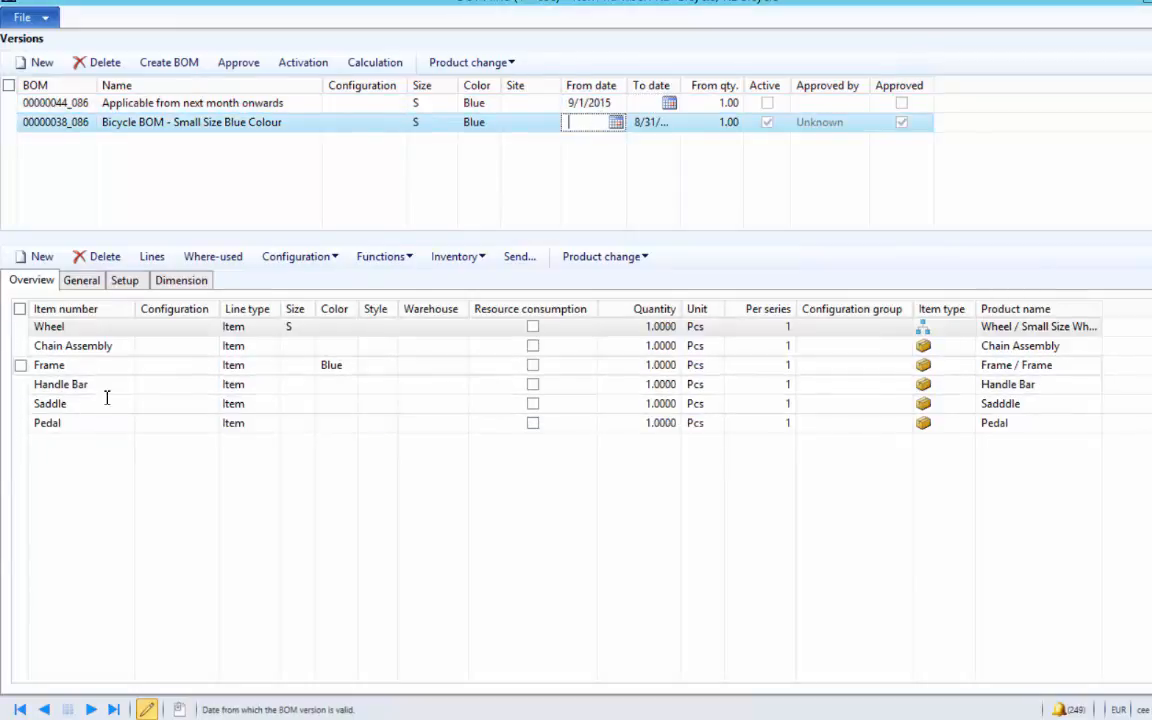
pyautogui.click(380, 106)
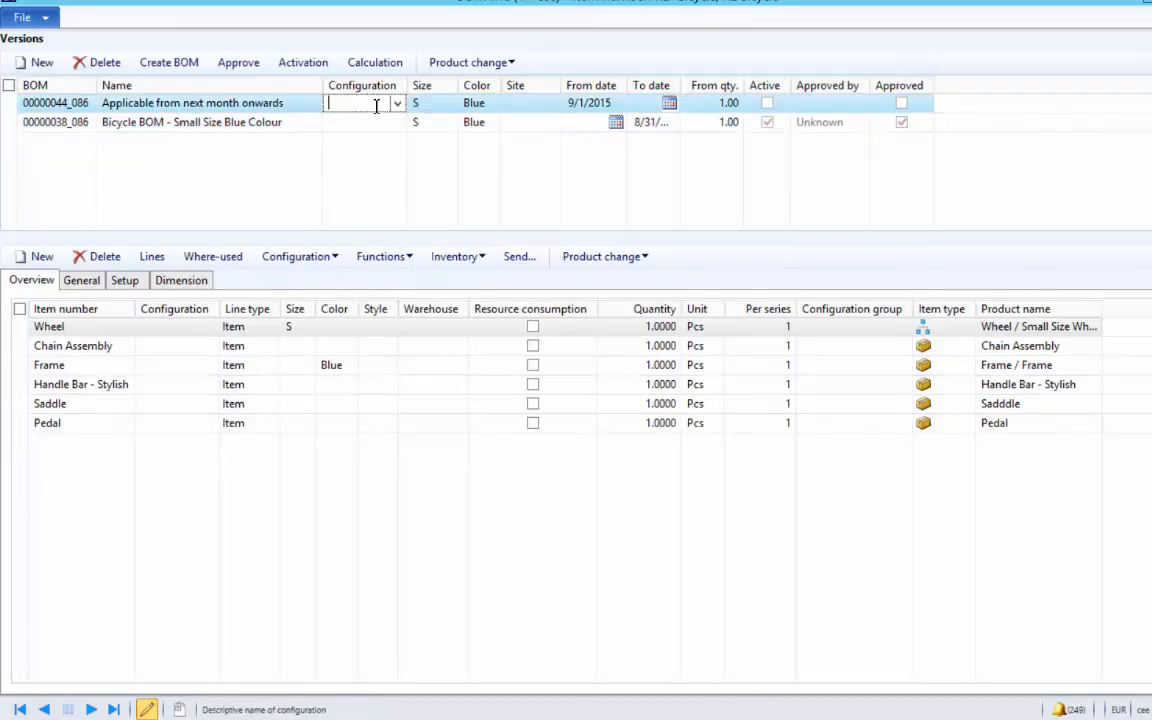
pyautogui.click(251, 68)
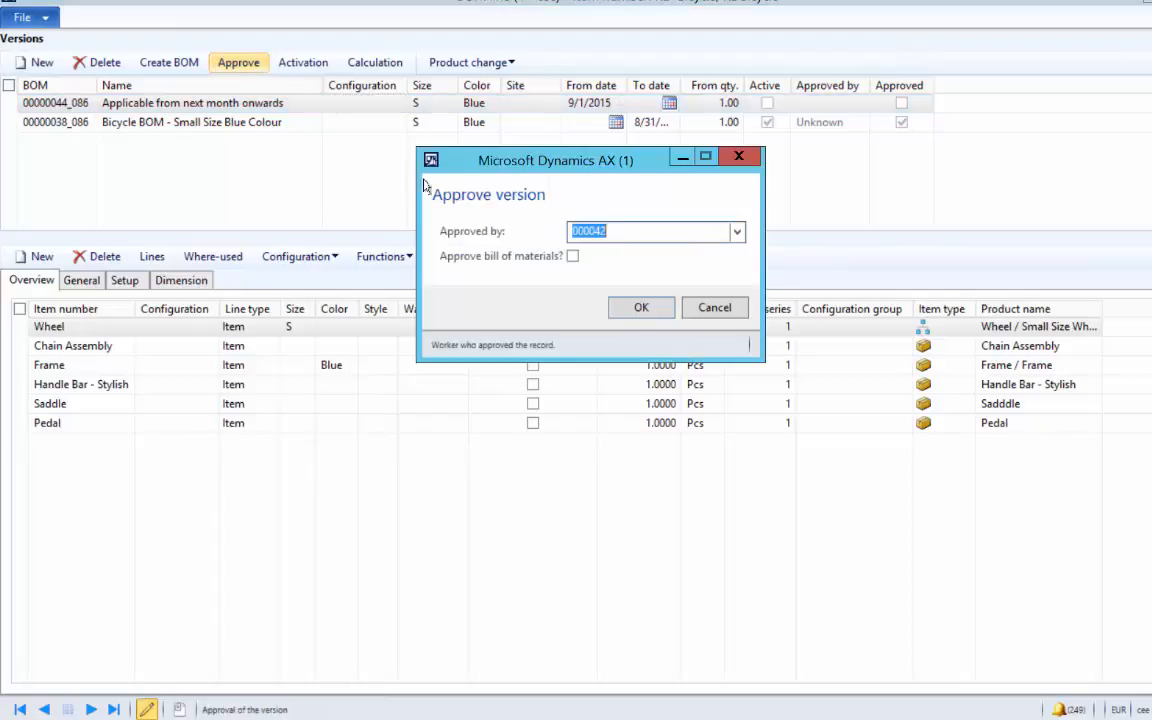
pyautogui.click(556, 256)
pyautogui.click(628, 304)
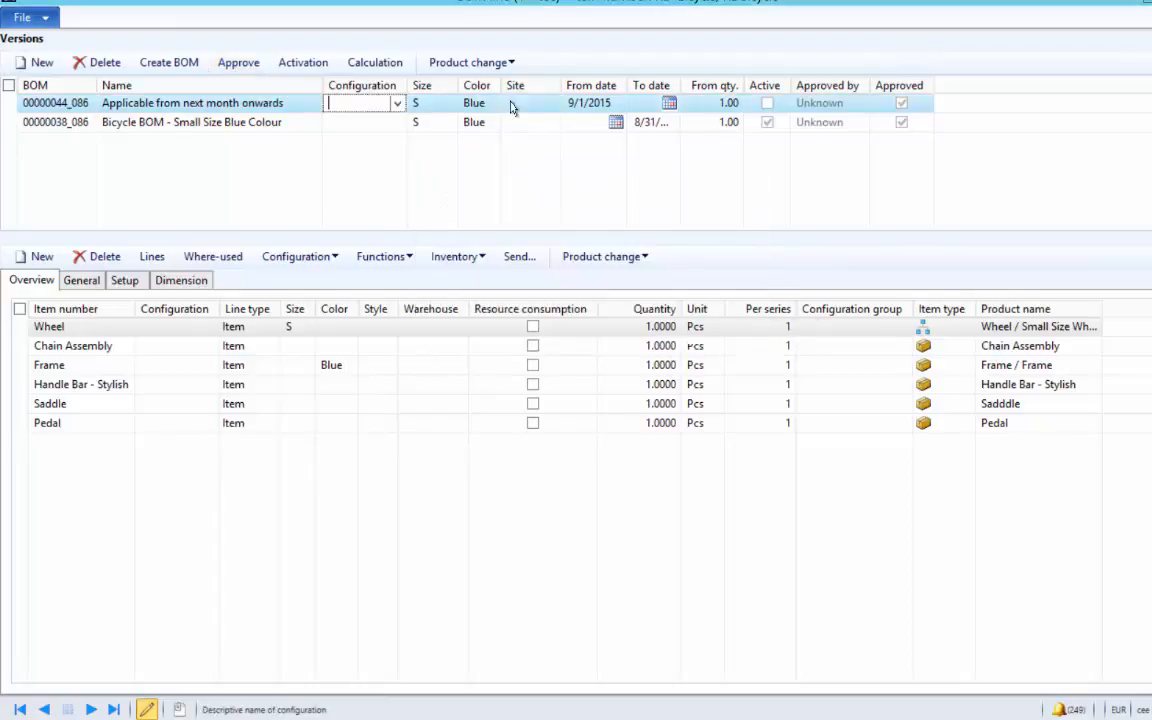
pyautogui.click(310, 63)
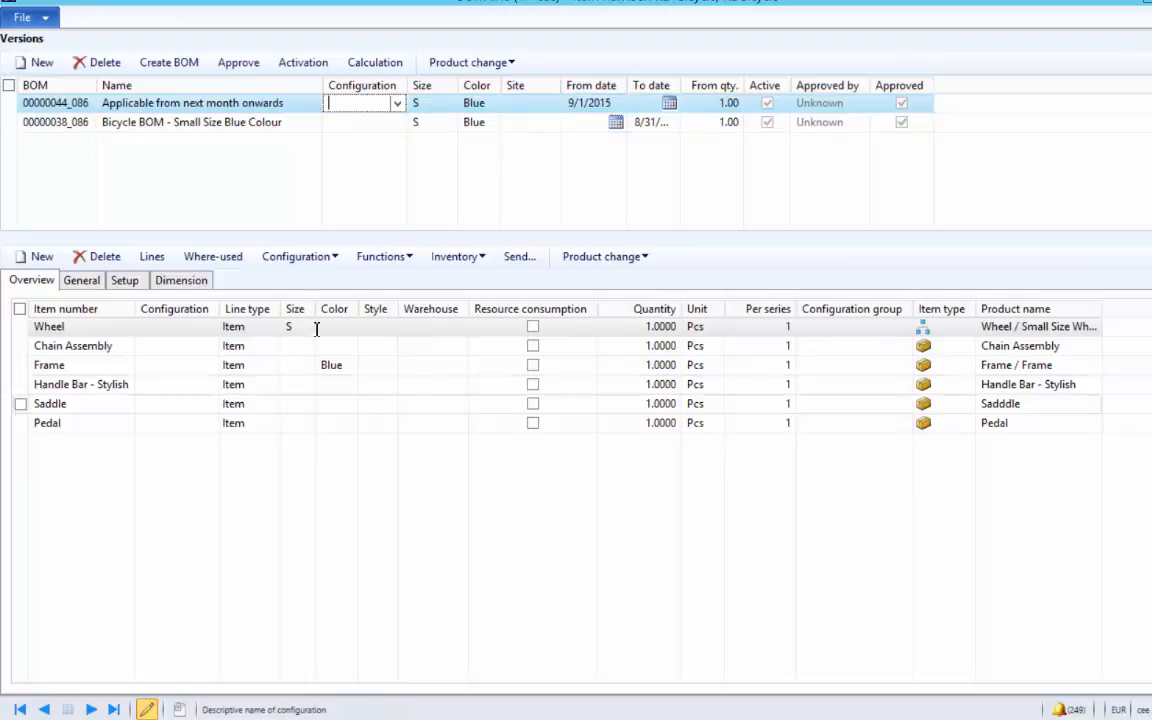
# Step: Review the Handle Bar - Stylish line and the site and From date of the "Applicable from next month onwards" version
pyautogui.click(118, 390)
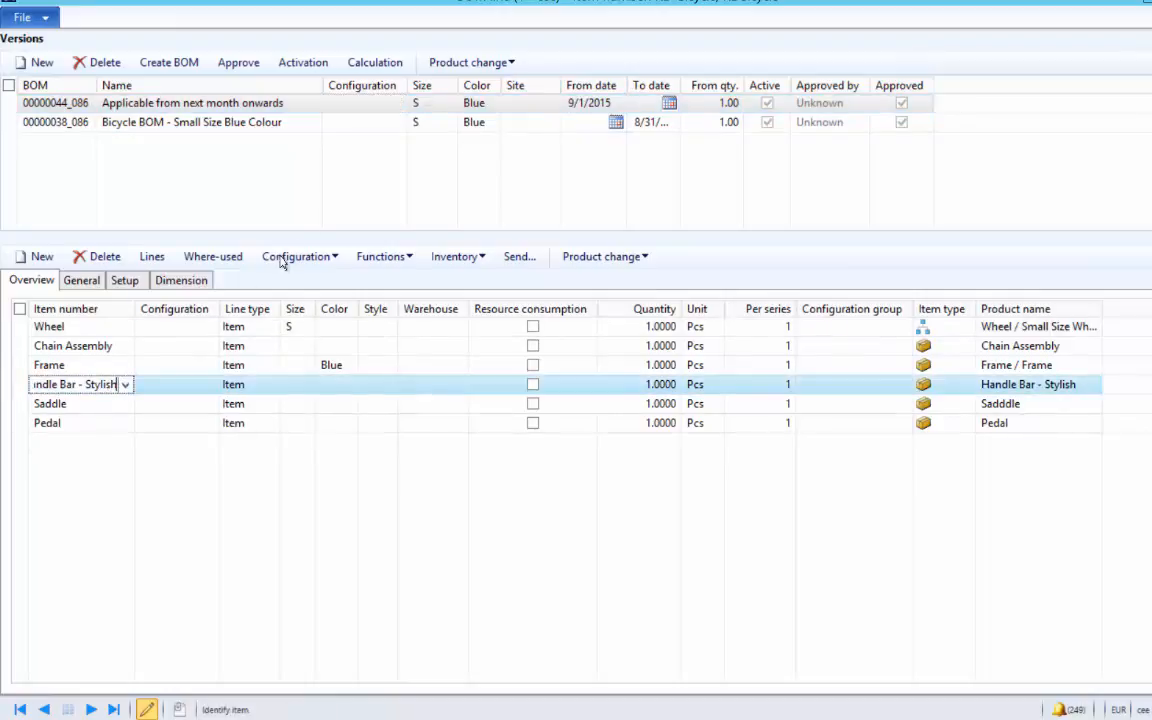
pyautogui.click(297, 105)
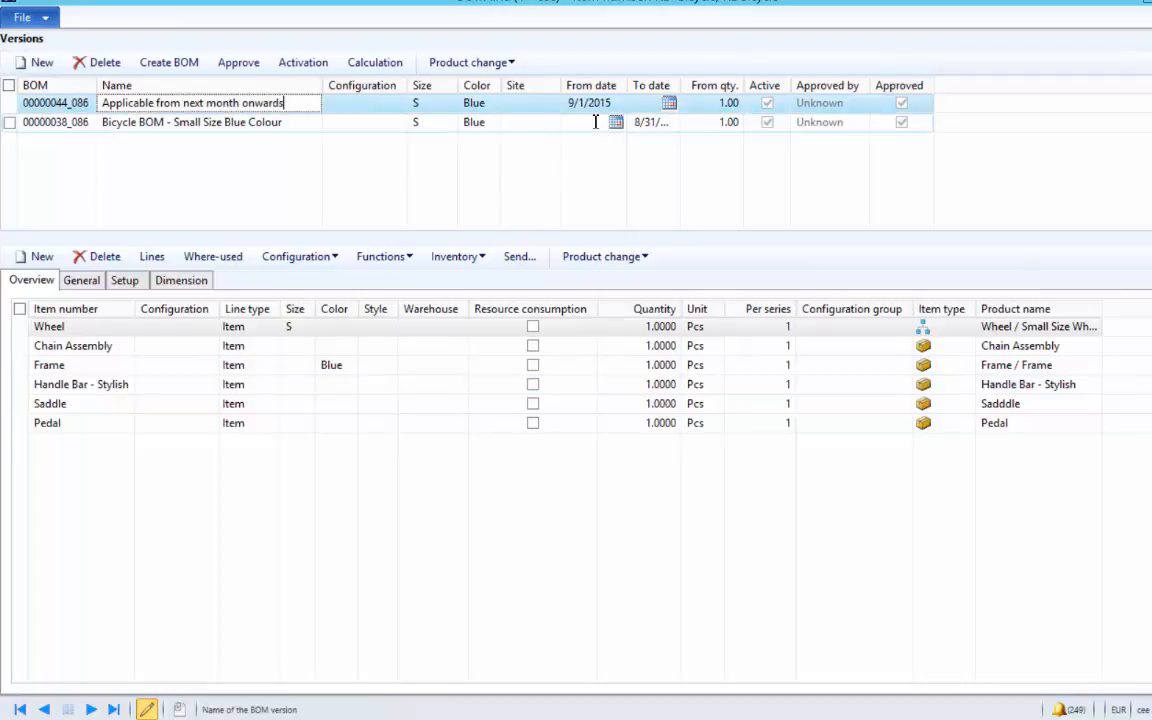
pyautogui.press('Tab')
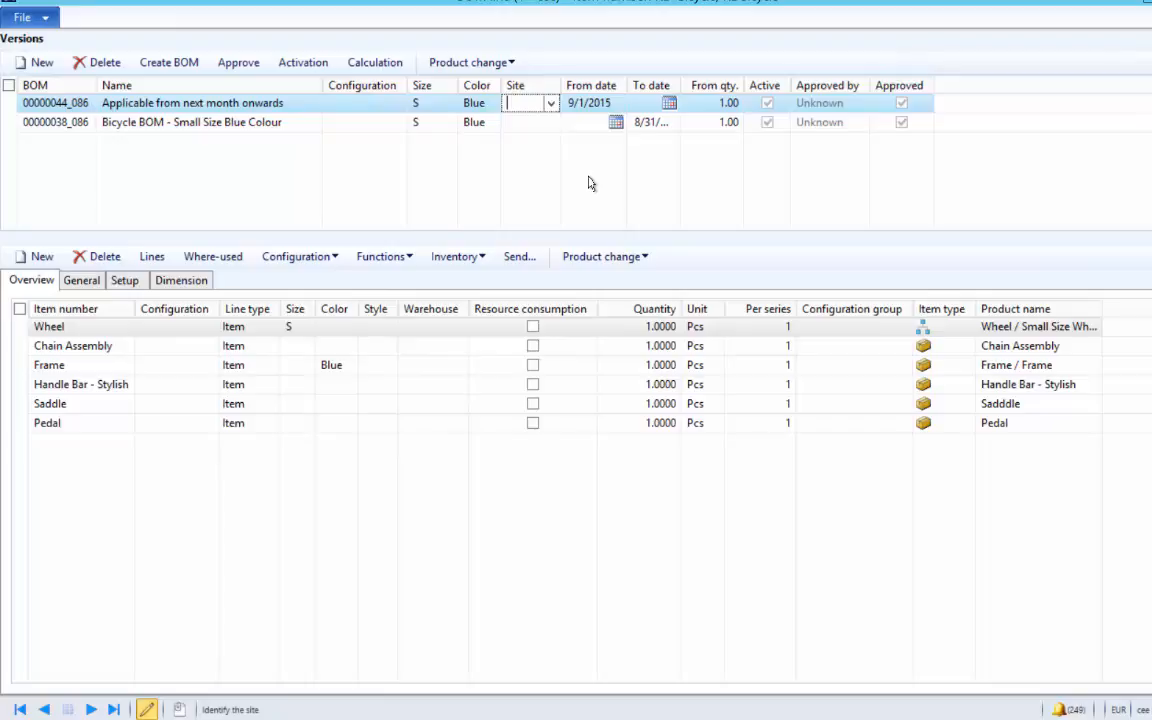
pyautogui.click(124, 386)
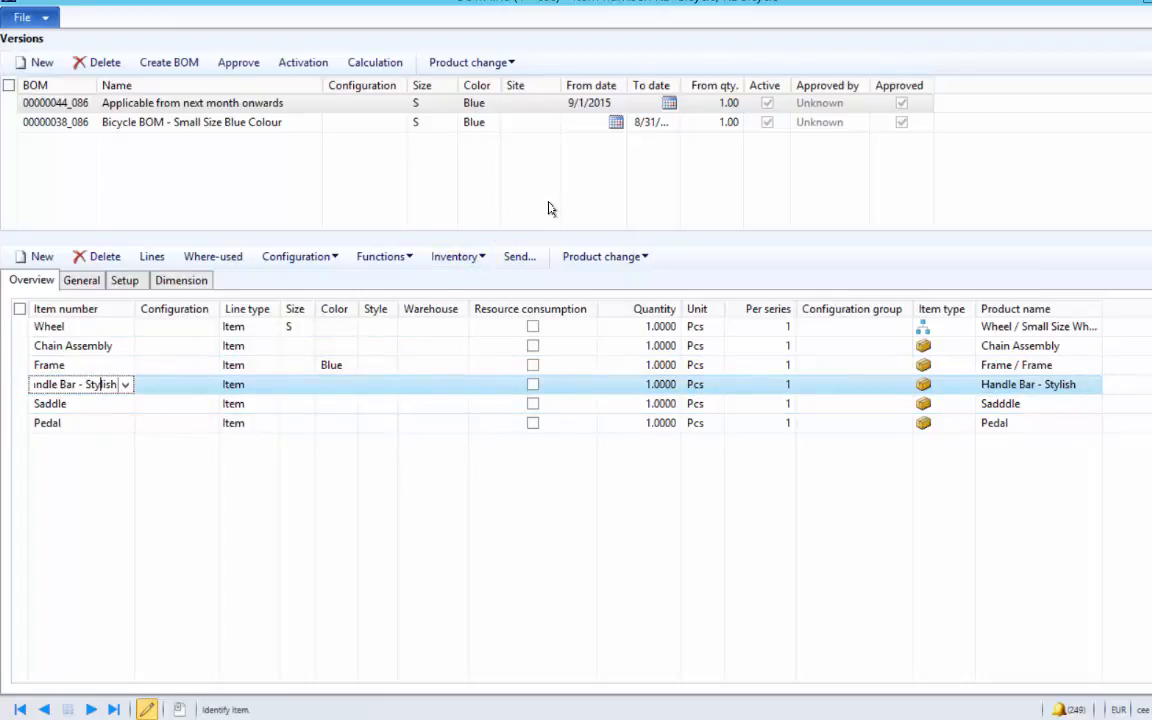
pyautogui.click(600, 103)
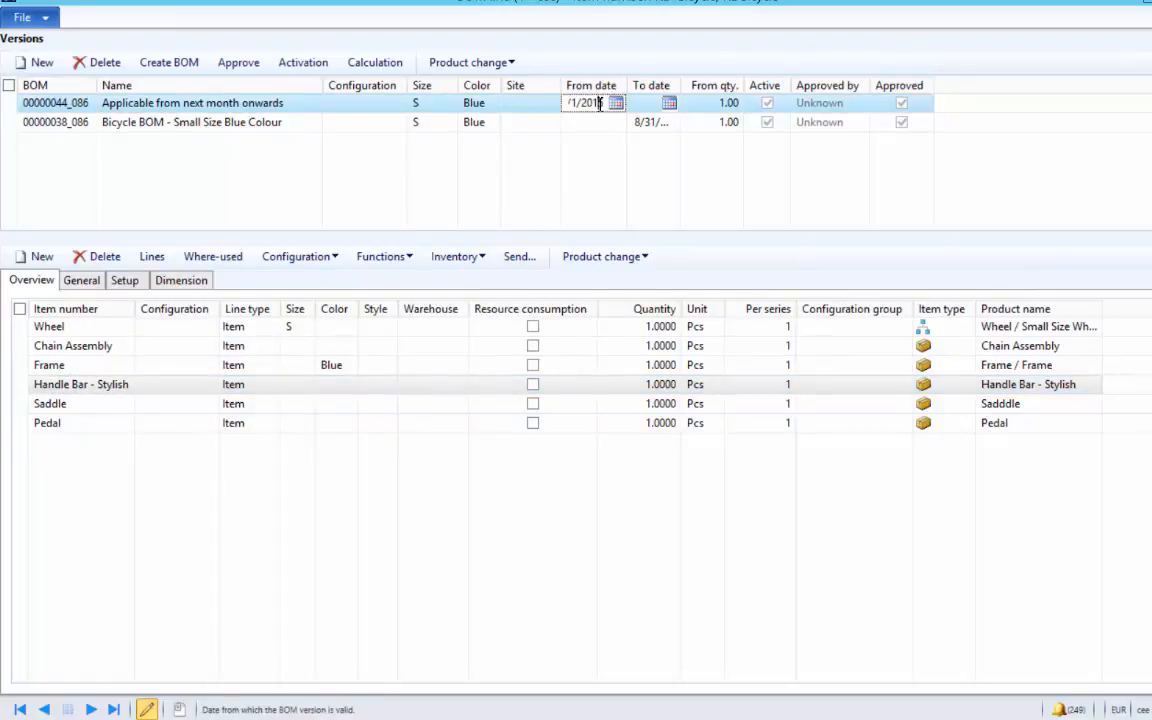
pyautogui.click(538, 104)
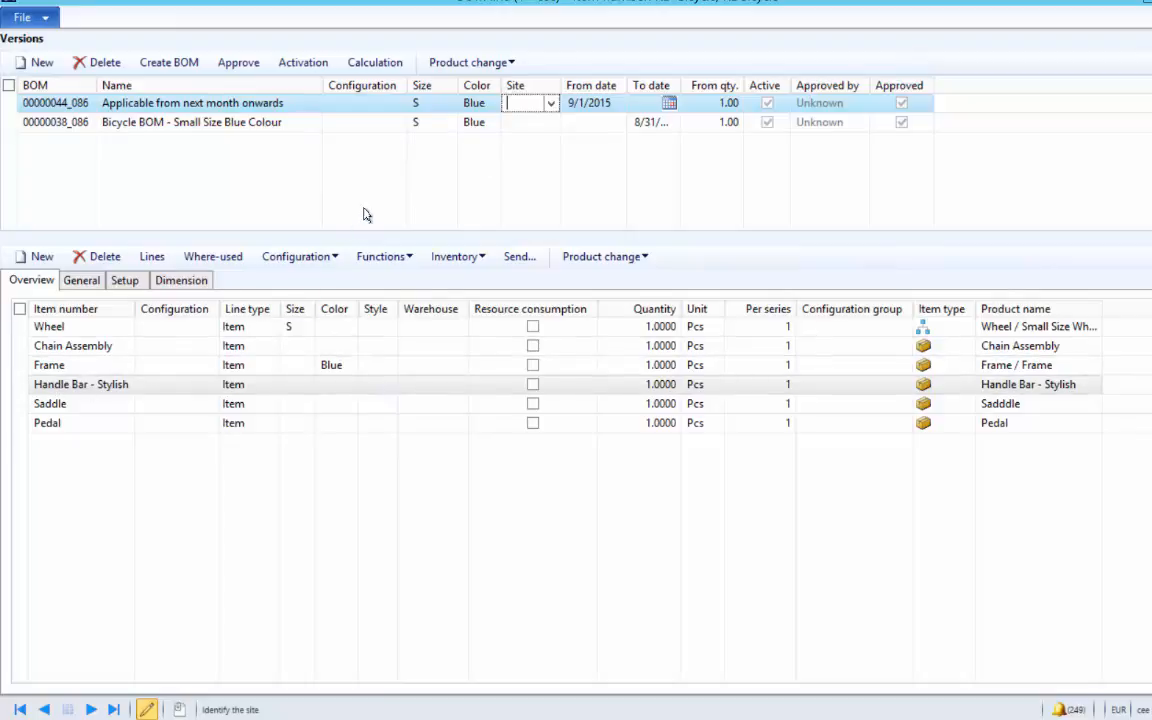
# Step: Create a BOM described as "Different Vendor than current version" by copying the "Applicable from next month onwards" BOM
pyautogui.click(230, 104)
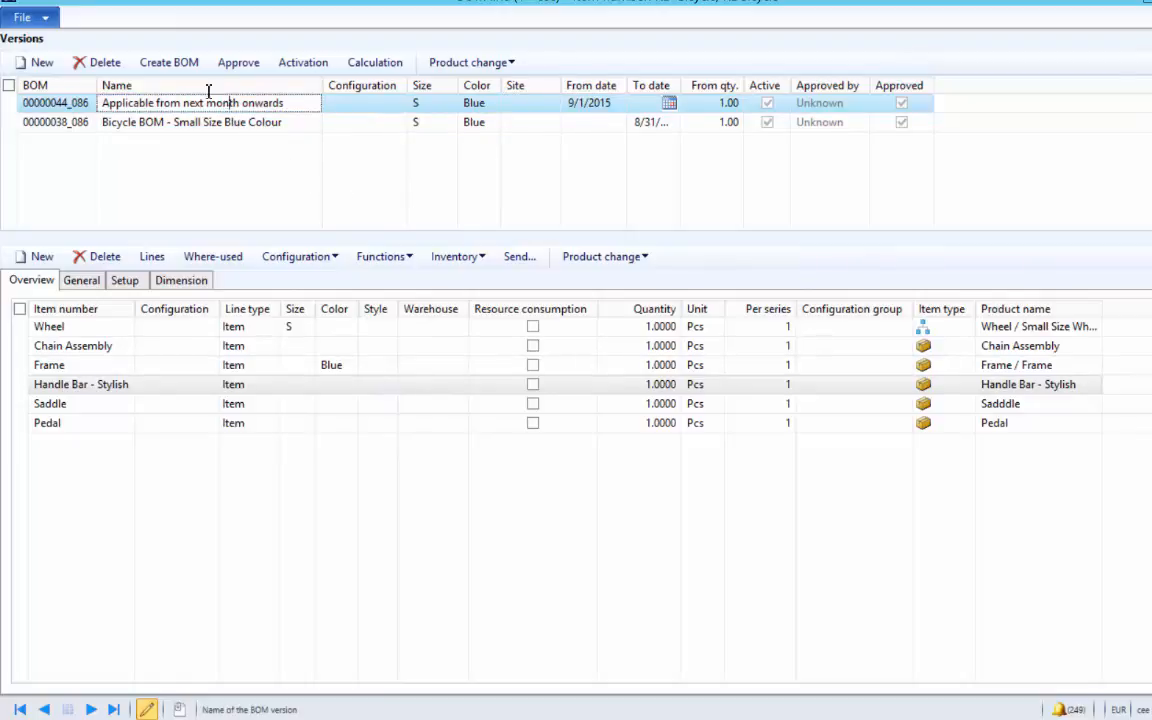
pyautogui.click(183, 68)
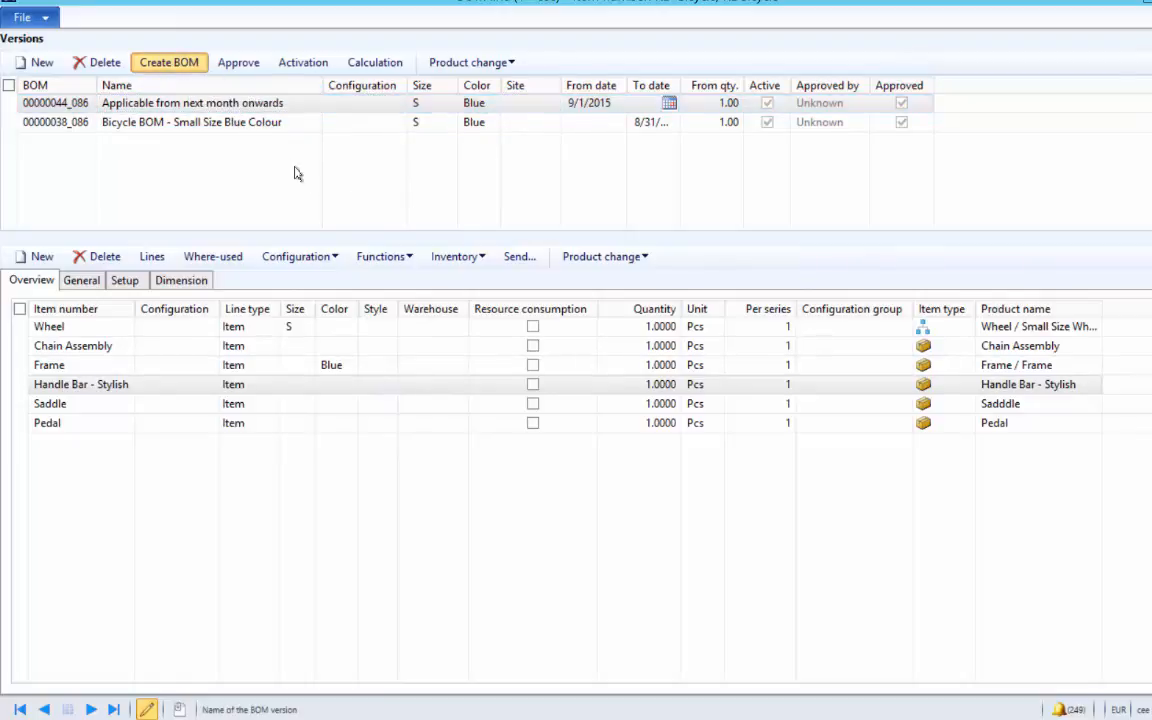
pyautogui.click(507, 256)
pyautogui.click(535, 232)
pyautogui.write('Different Vendor')
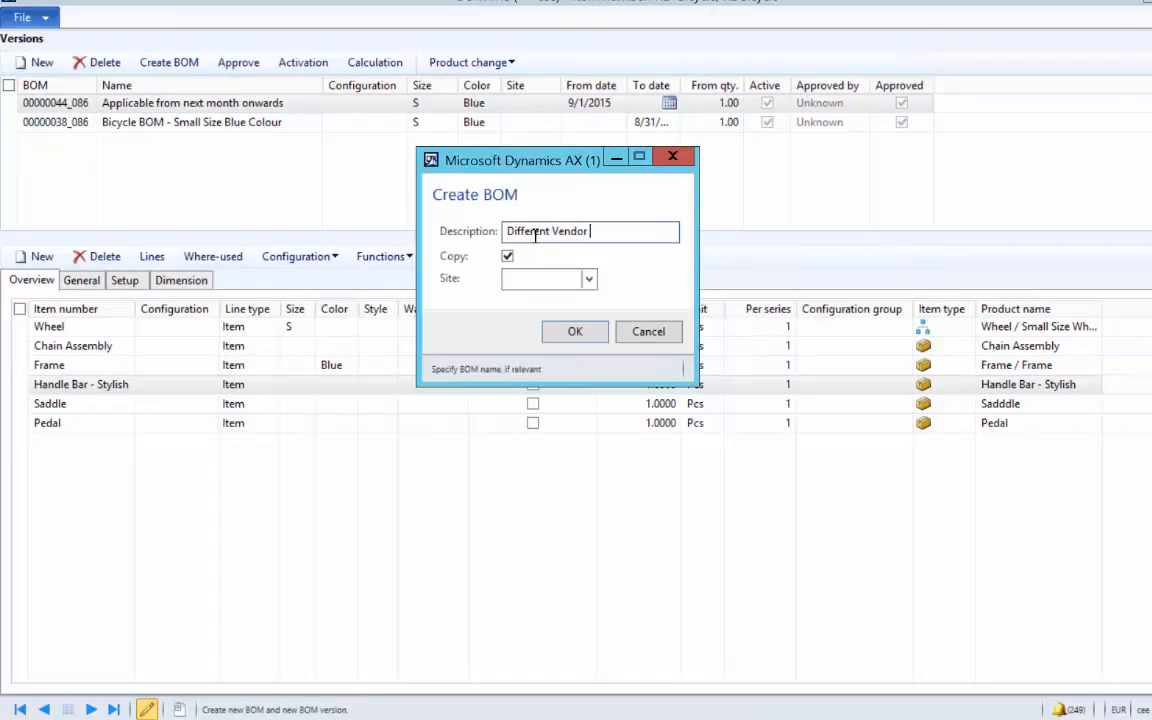
pyautogui.write(' than')
pyautogui.write('current version')
pyautogui.click(643, 267)
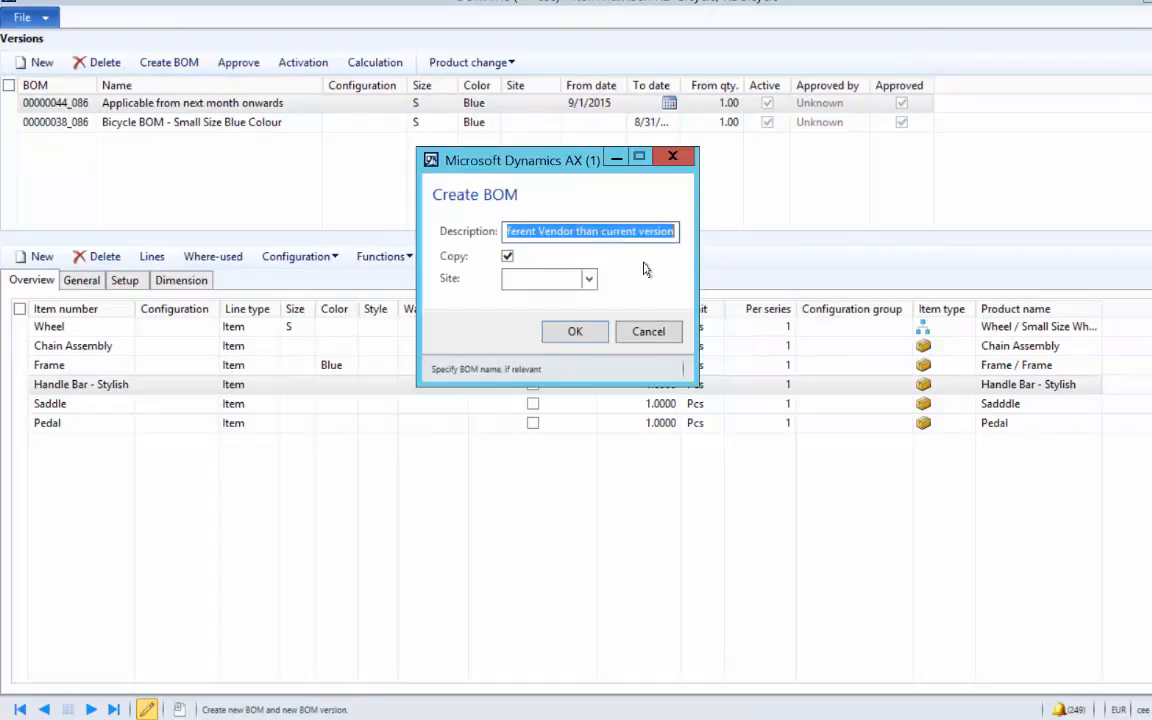
pyautogui.click(573, 336)
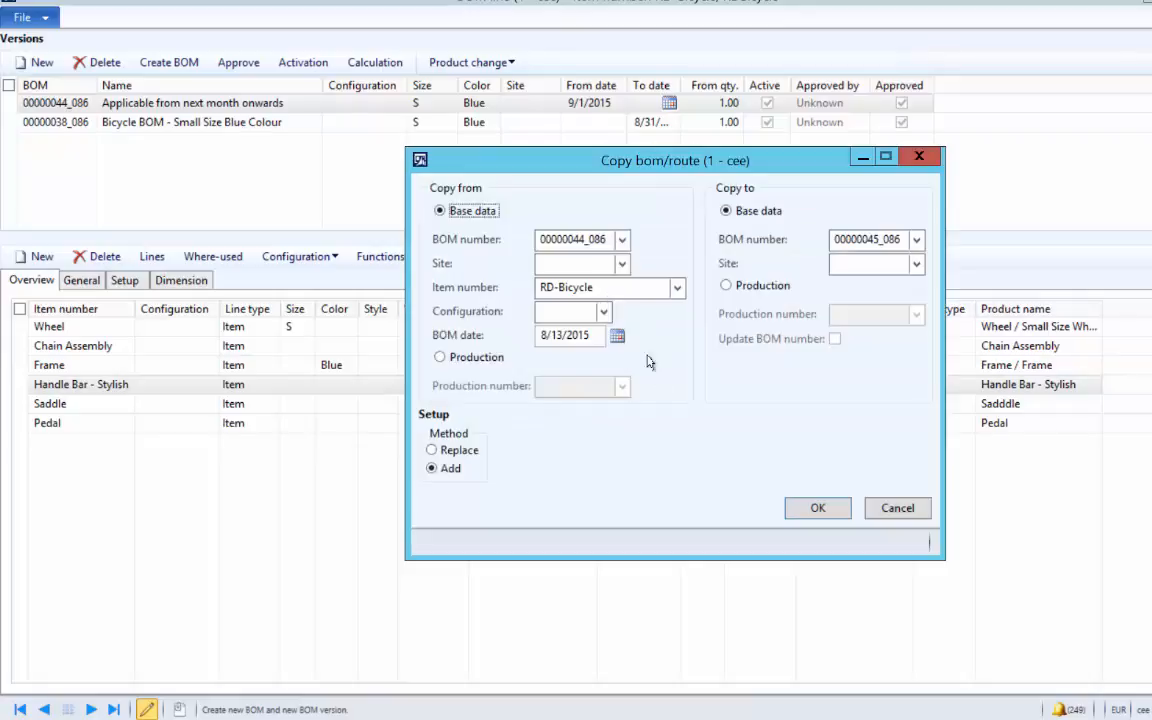
pyautogui.click(810, 506)
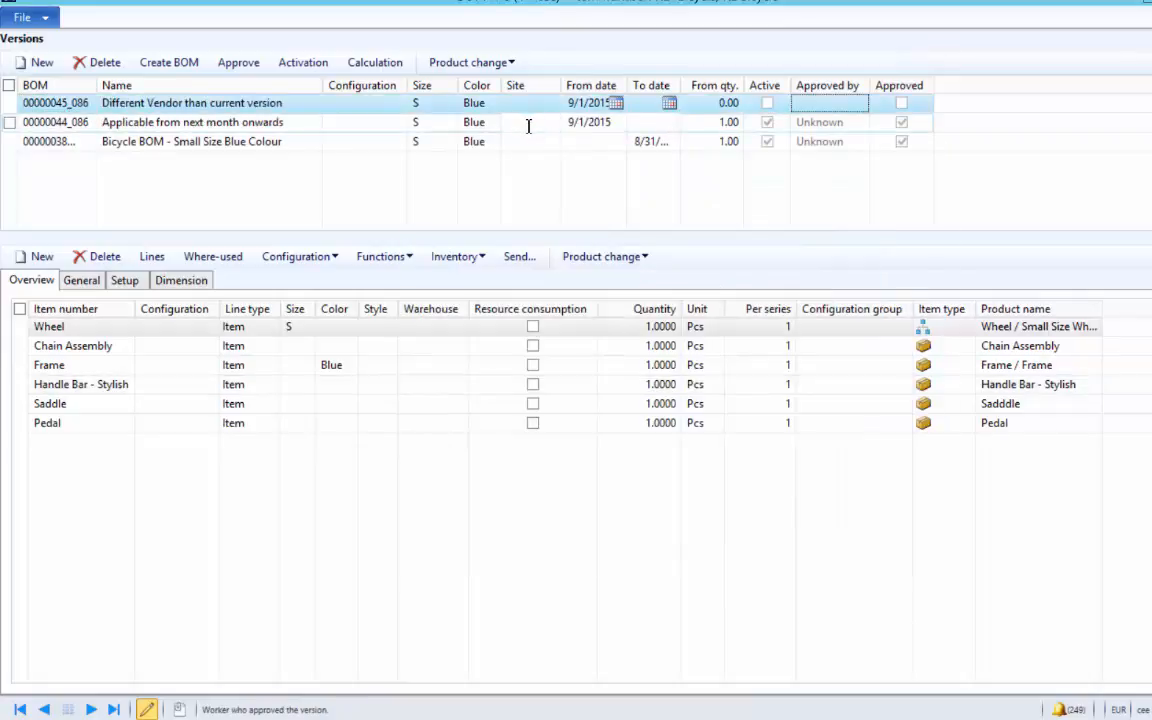
# Step: Set the From qty. of the "Different Vendor than current version" version to 1000
pyautogui.click(595, 121)
pyautogui.click(595, 104)
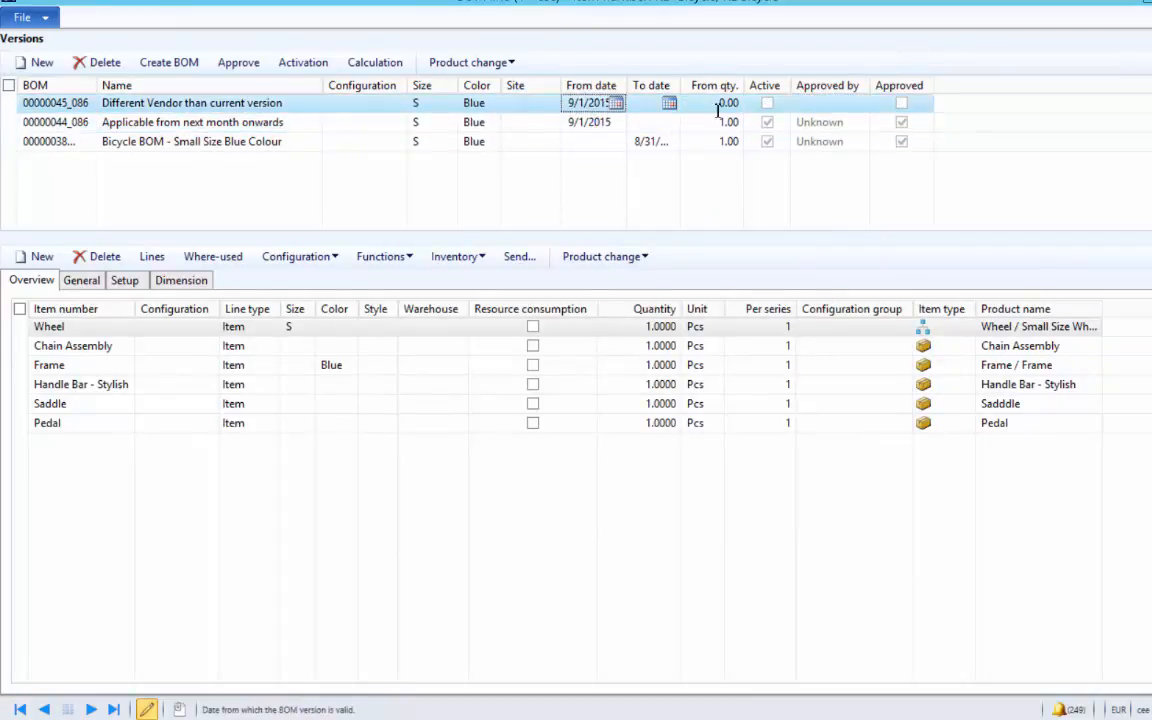
pyautogui.click(710, 121)
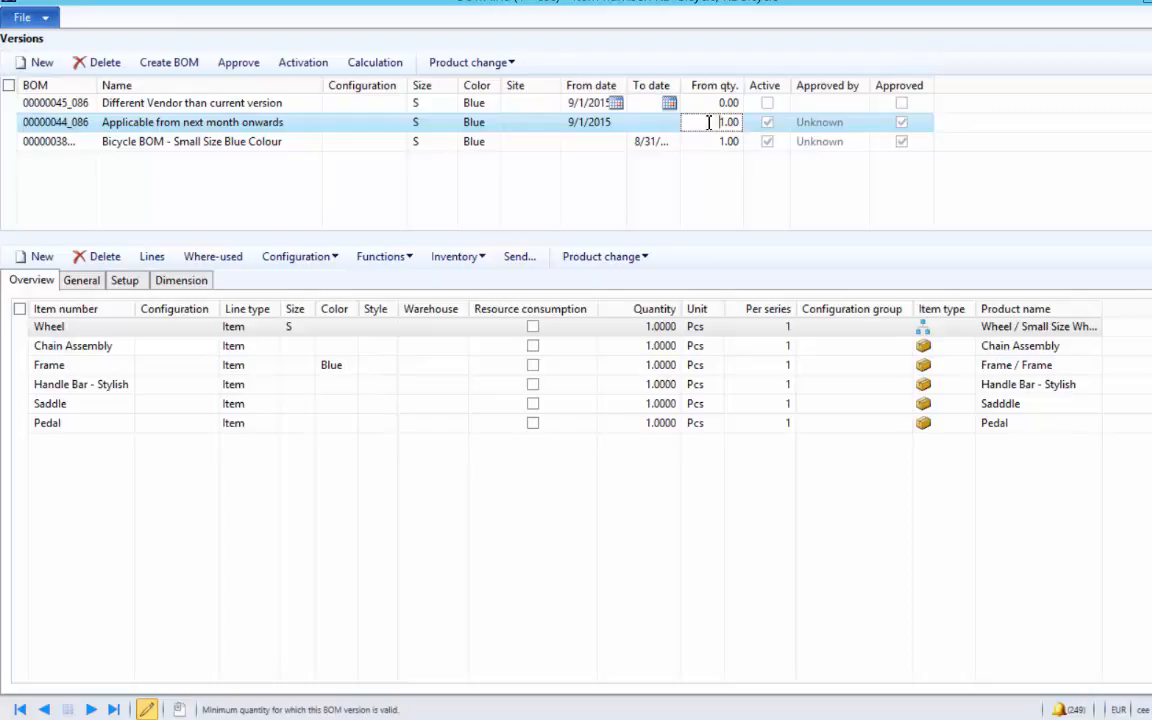
pyautogui.moveTo(709, 121); pyautogui.dragTo(753, 121)
pyautogui.press('Tab')
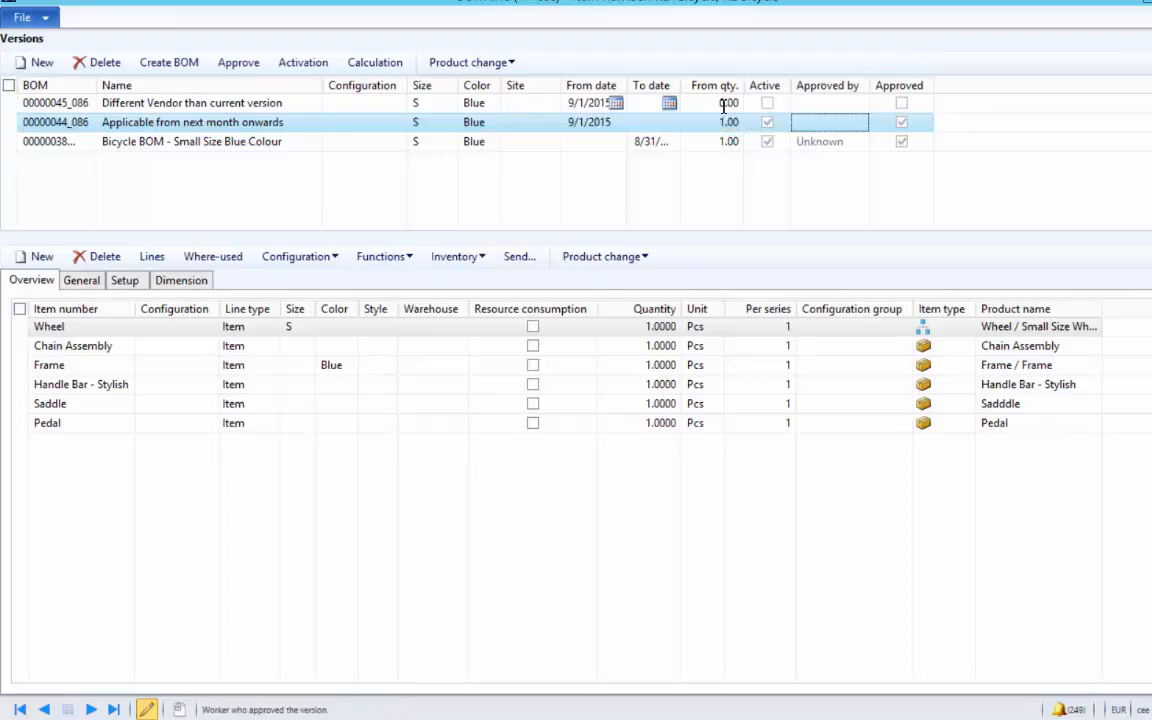
pyautogui.click(701, 102)
pyautogui.moveTo(701, 102); pyautogui.dragTo(783, 101)
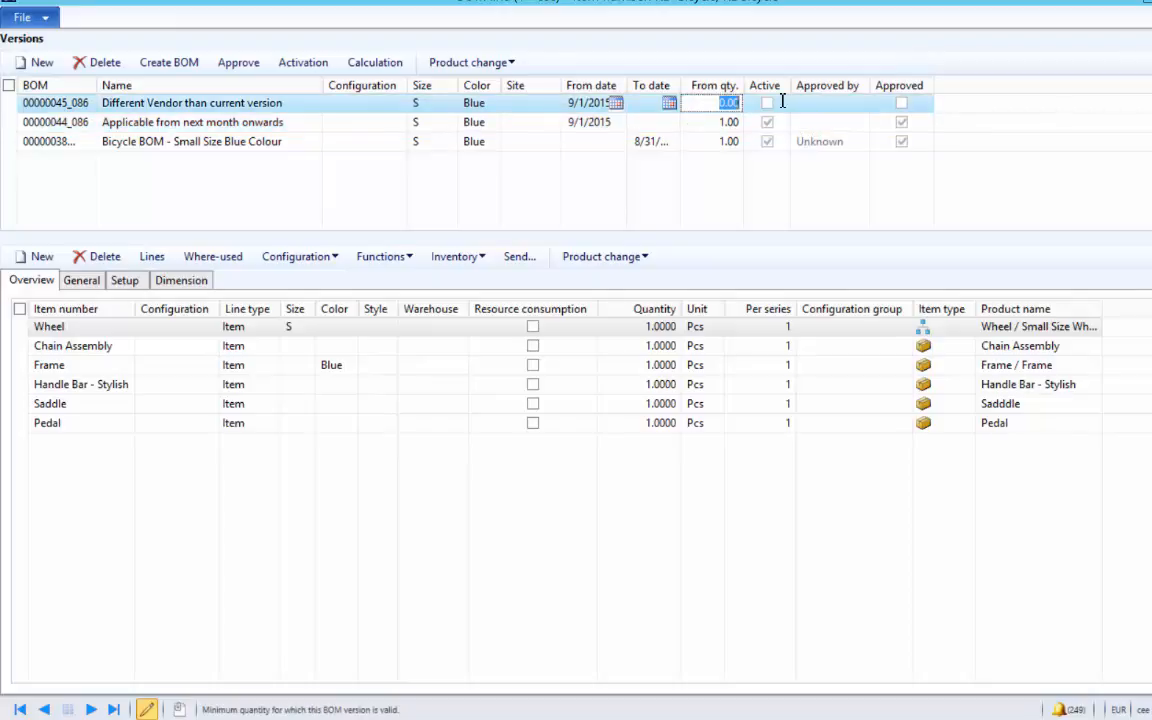
pyautogui.write('1,000')
pyautogui.press('Tab')
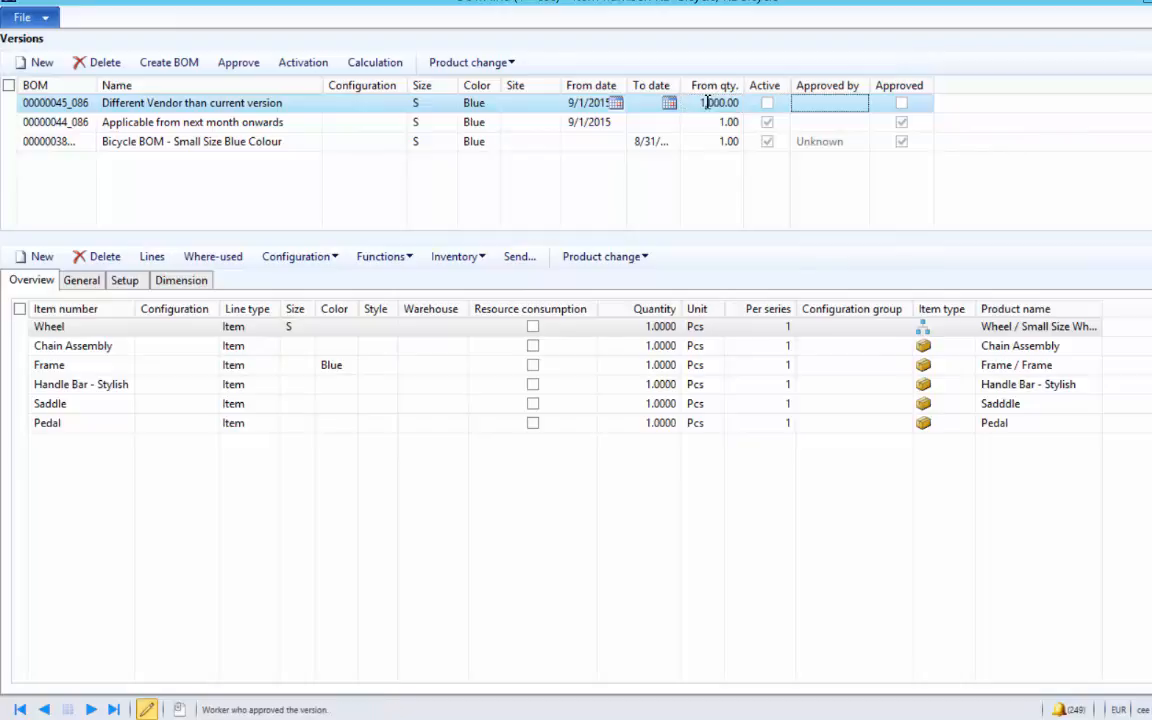
pyautogui.click(697, 102)
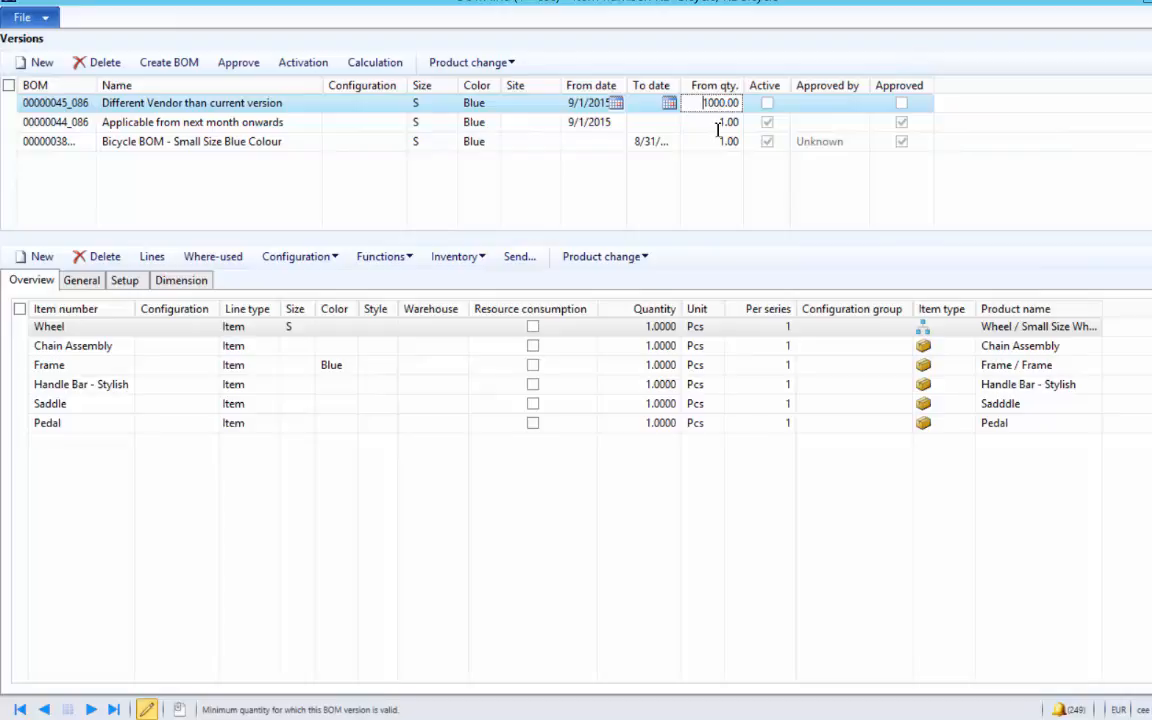
# Step: Approve the "Different Vendor than current version" version together with its bill of materials, and activate it
pyautogui.click(713, 122)
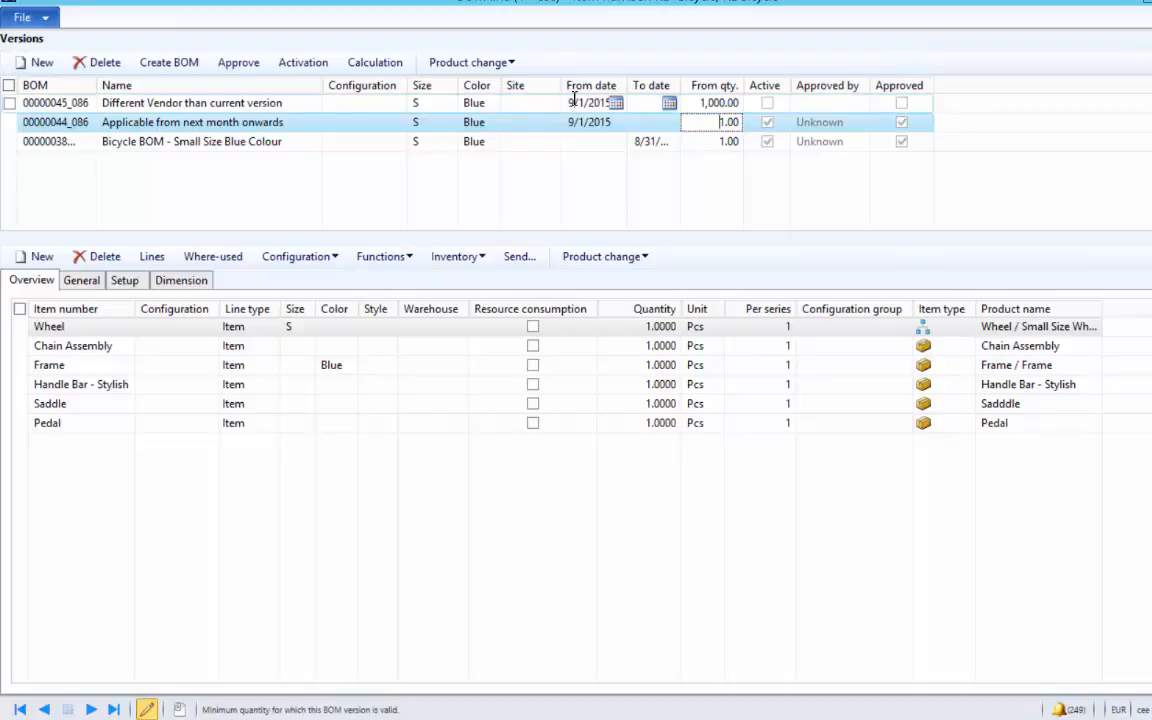
pyautogui.click(533, 102)
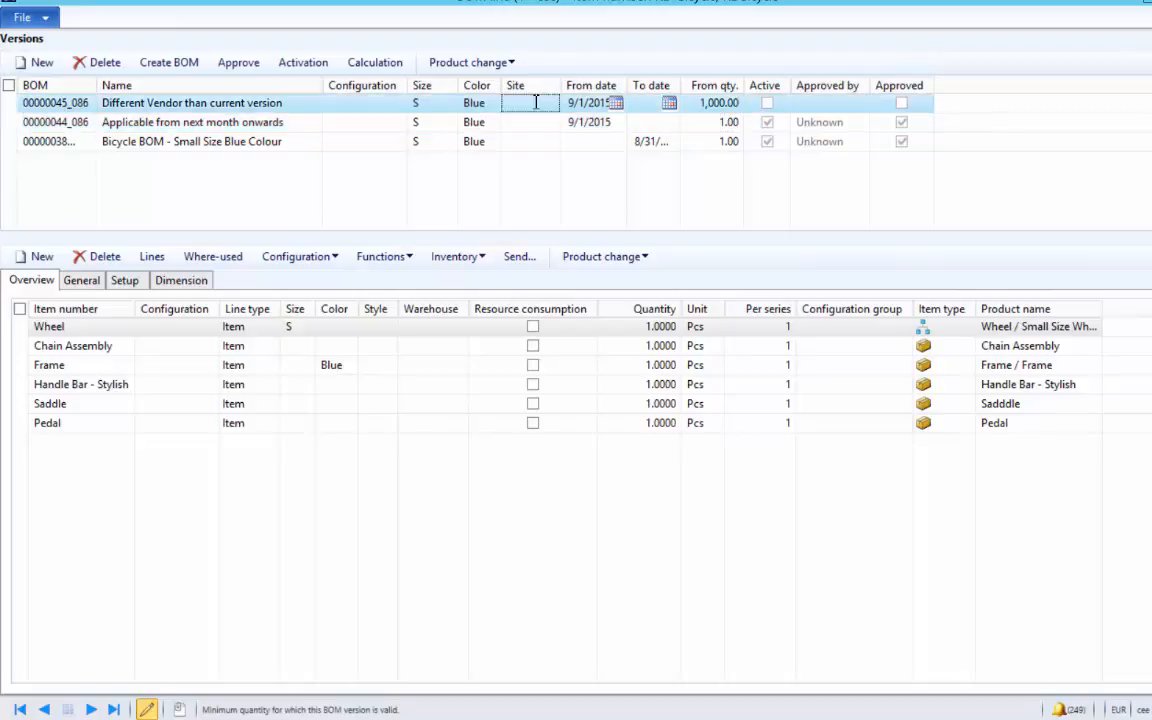
pyautogui.click(238, 62)
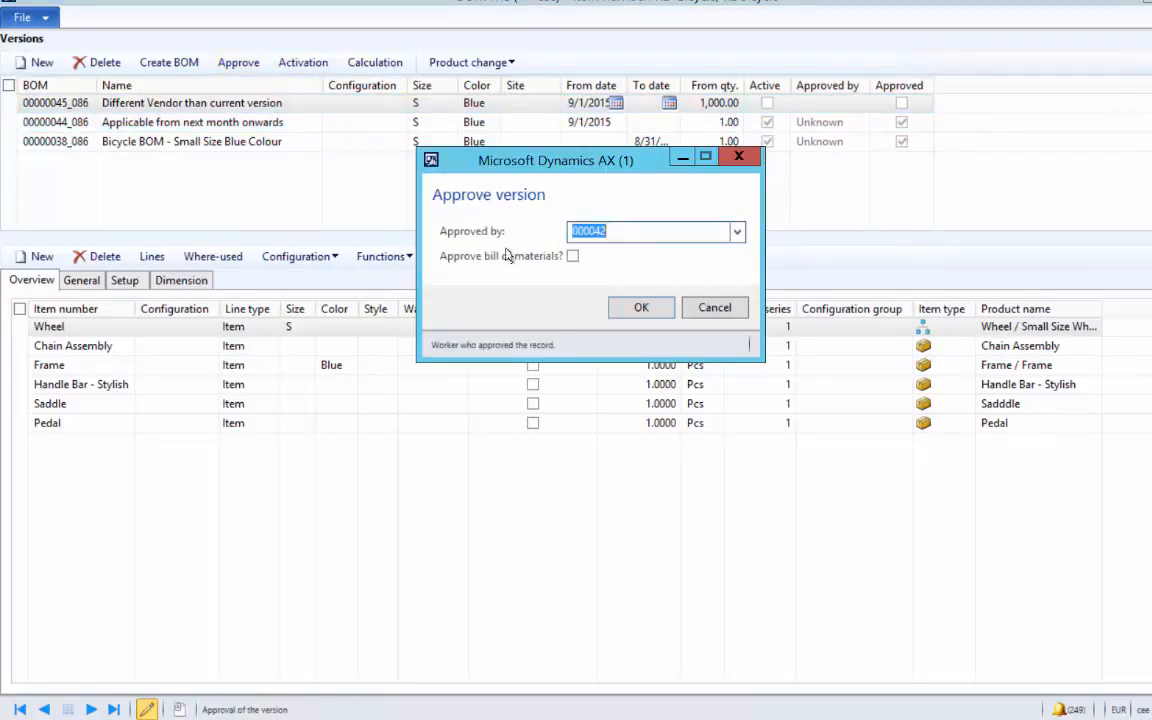
pyautogui.click(572, 256)
pyautogui.click(650, 308)
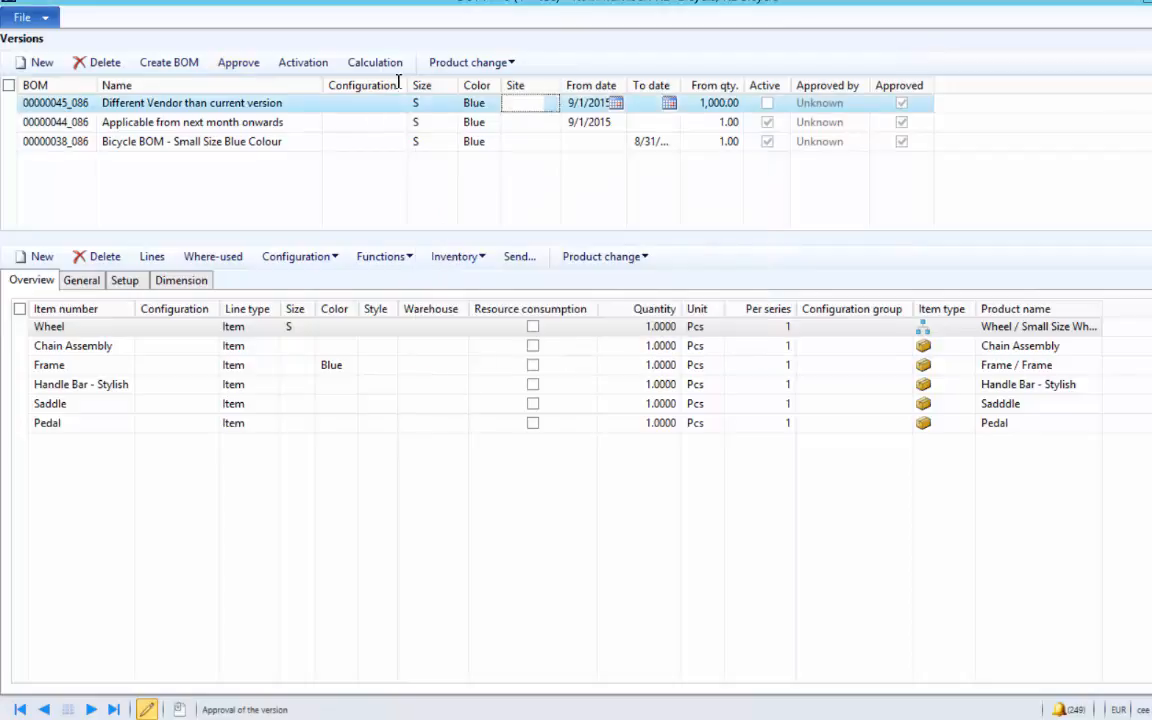
pyautogui.click(303, 62)
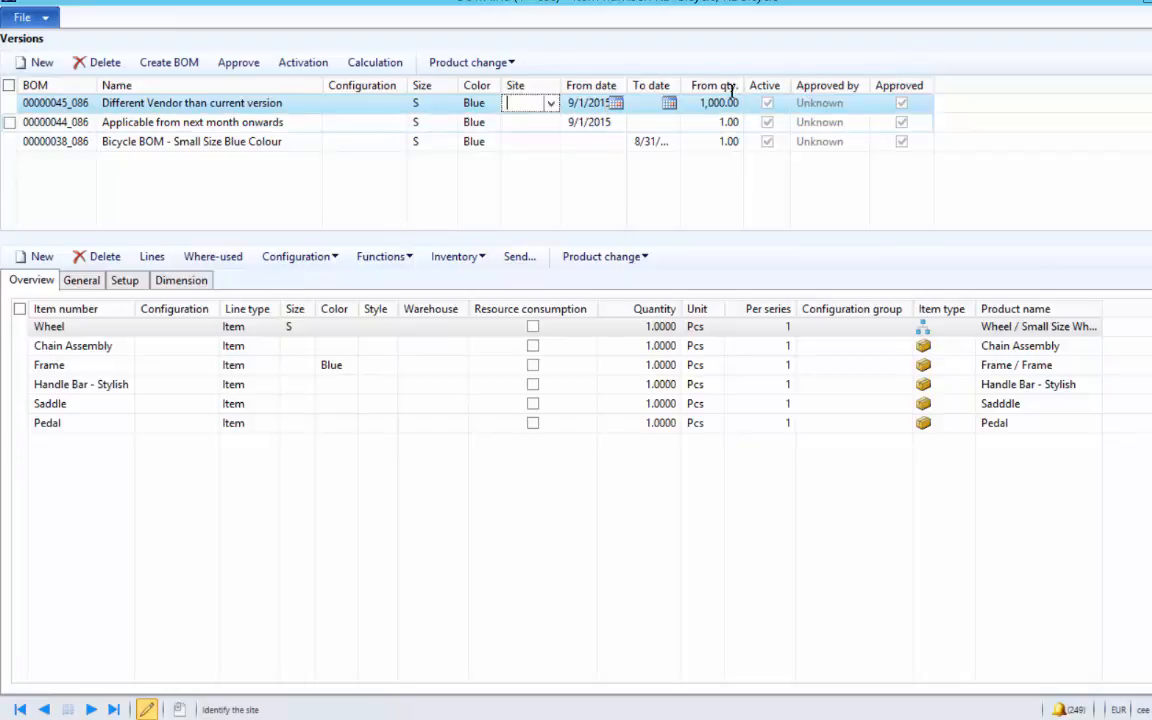
# Step: Assign the vendor Crystal Cables to the Handle Bar - Stylish line of the "Applicable from next month onwards" version
pyautogui.click(489, 122)
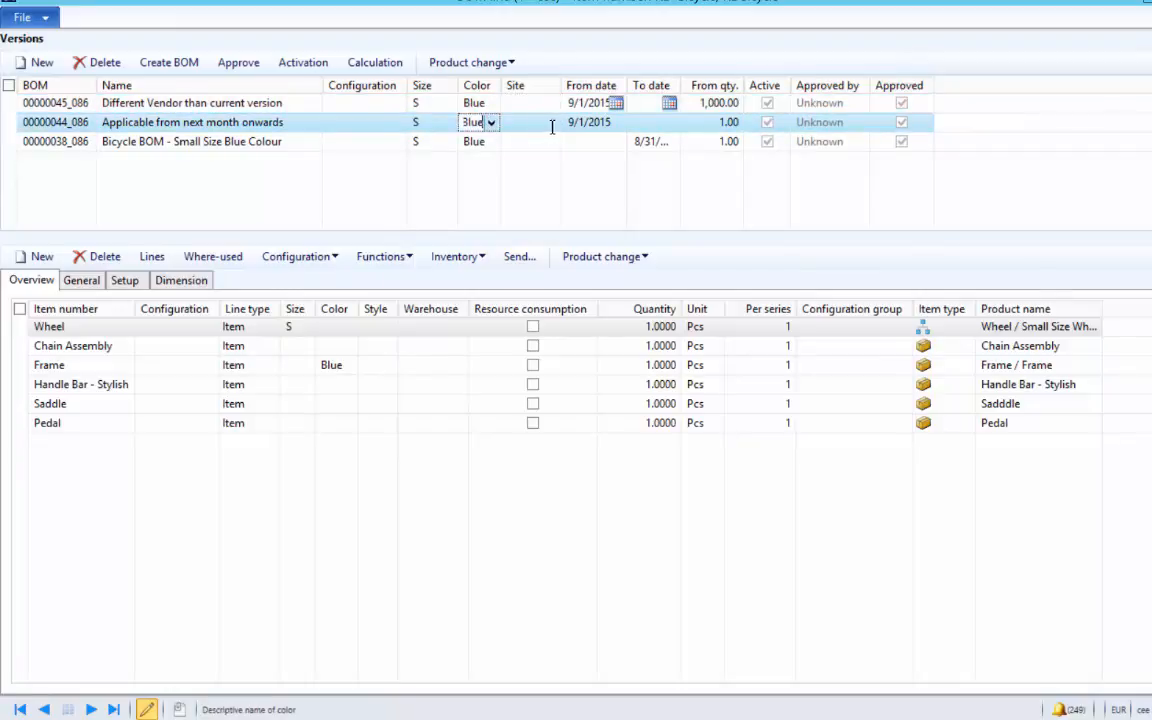
pyautogui.click(82, 384)
pyautogui.click(82, 280)
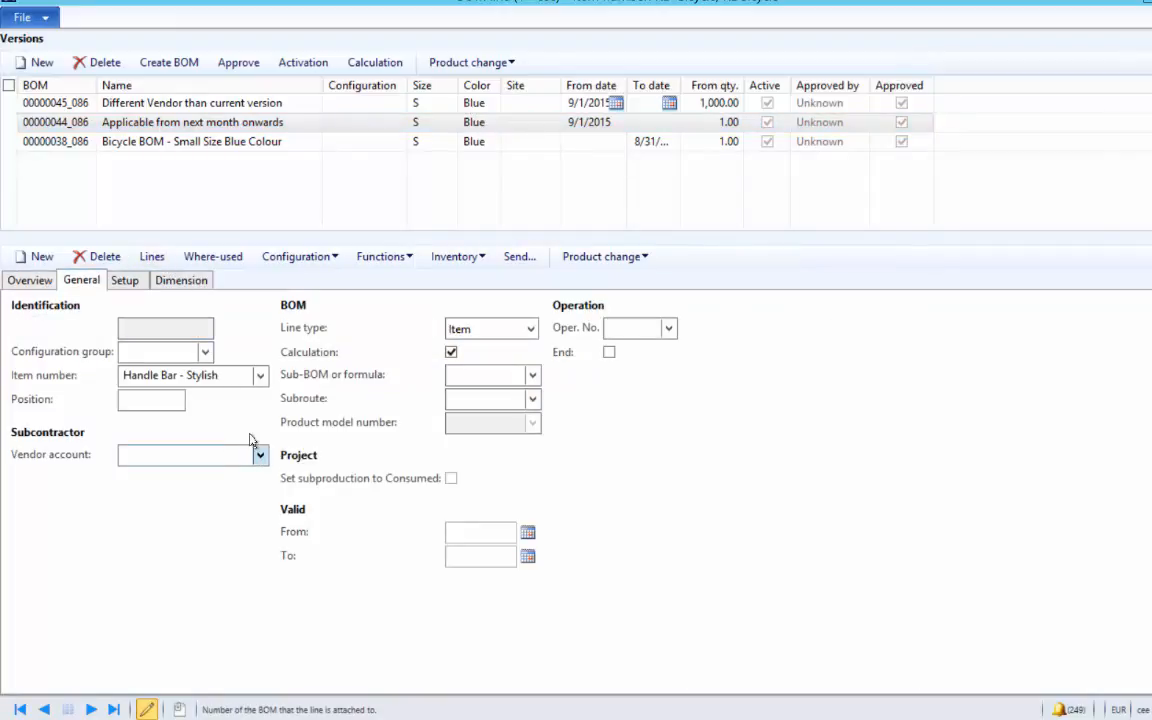
pyautogui.click(259, 454)
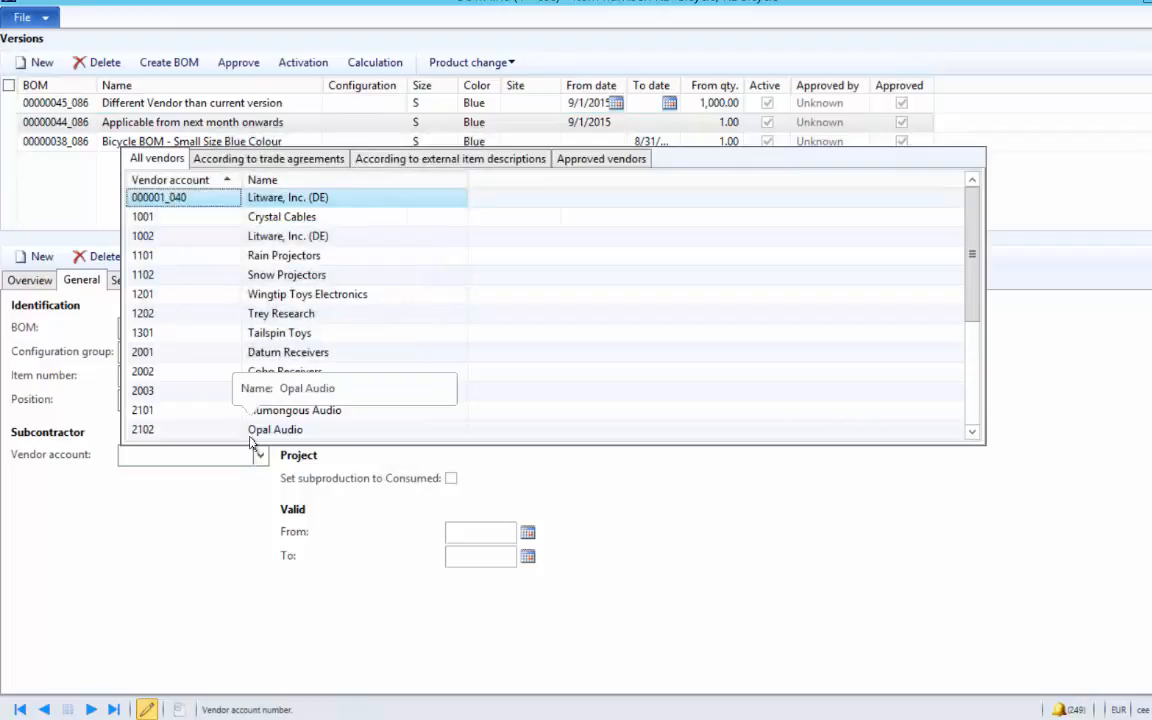
pyautogui.click(172, 221)
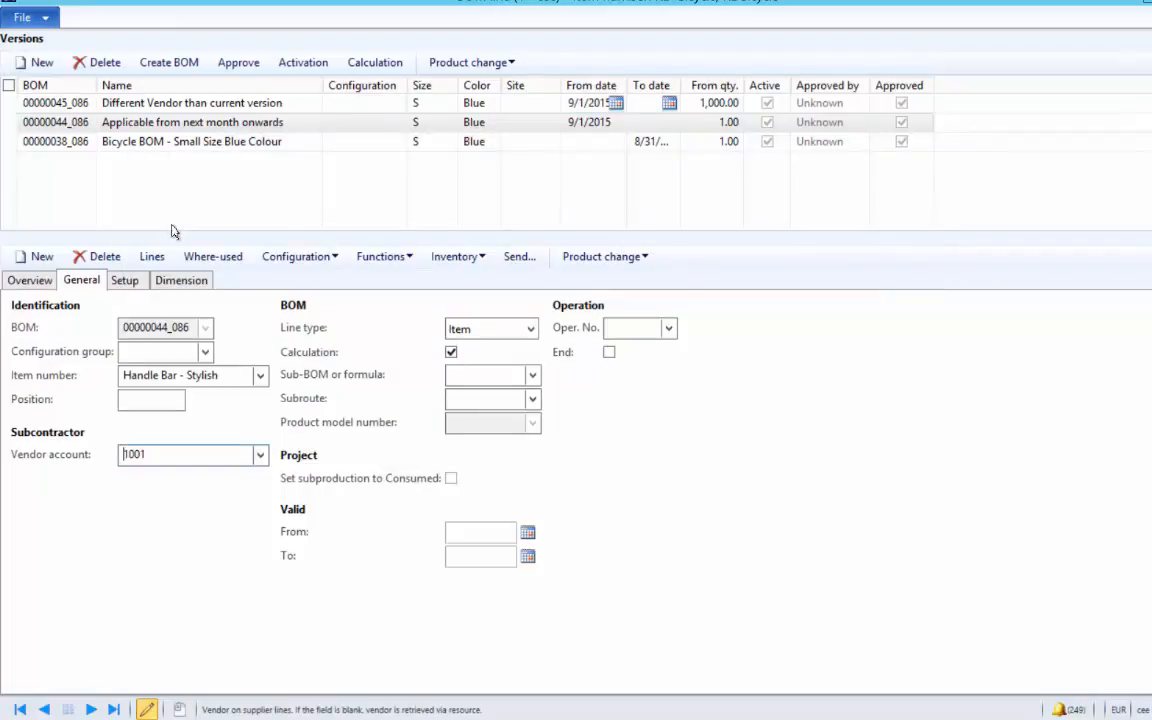
pyautogui.click(22, 281)
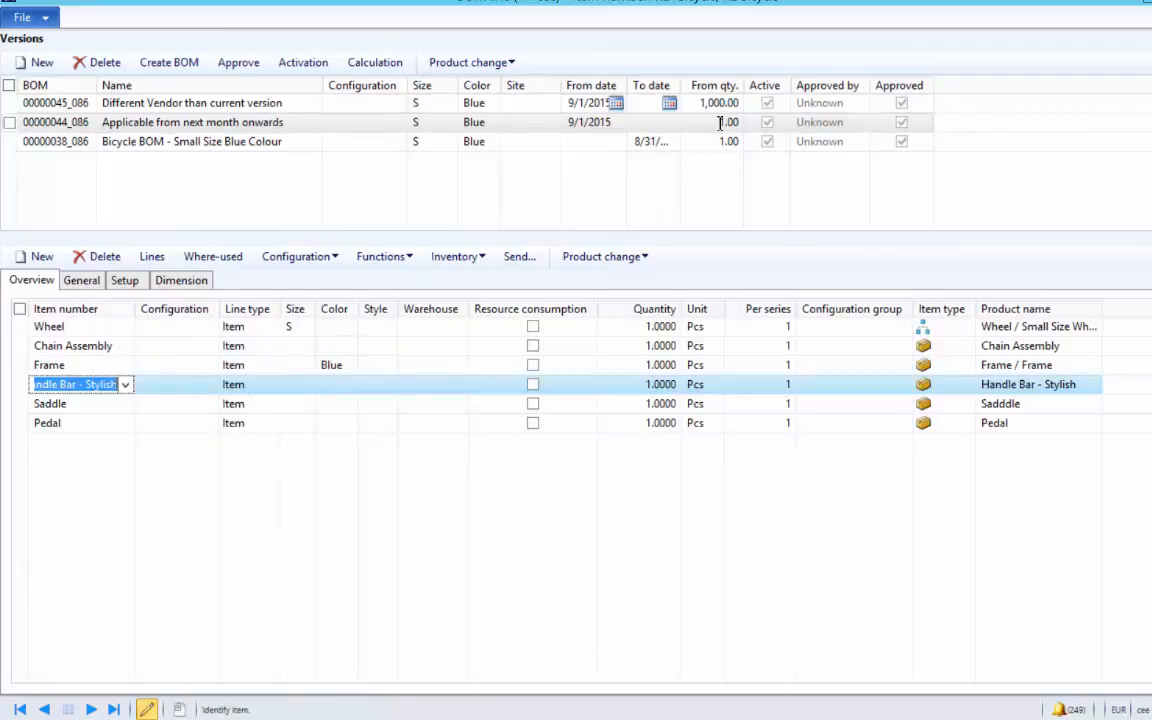
# Step: Assign the vendor Litware, Inc. (DE) account listed after Crystal Cables to the Handle Bar - Stylish line of the "Different Vendor than current version" version
pyautogui.click(517, 109)
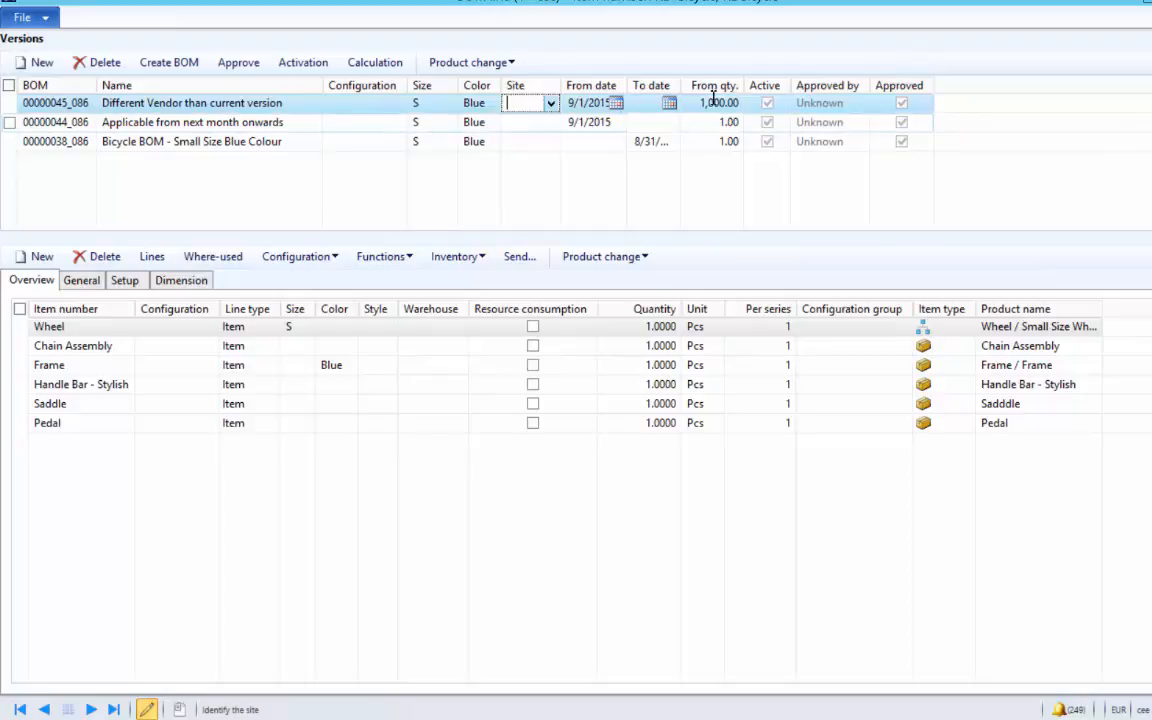
pyautogui.click(118, 385)
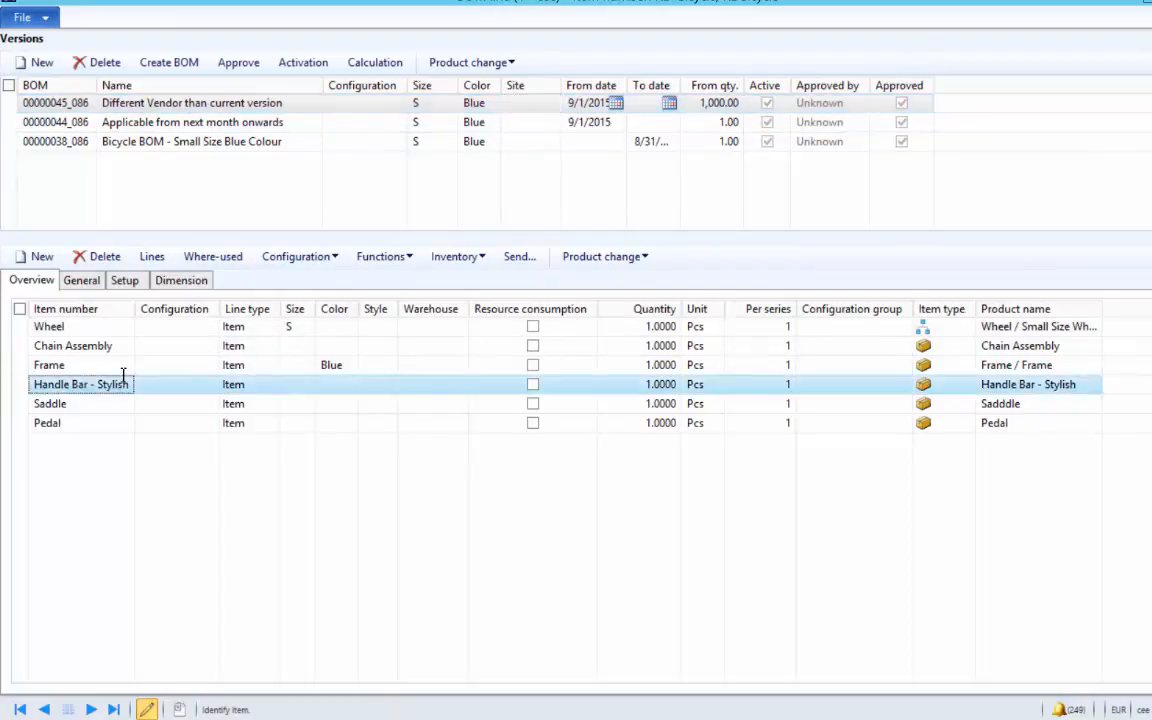
pyautogui.click(82, 280)
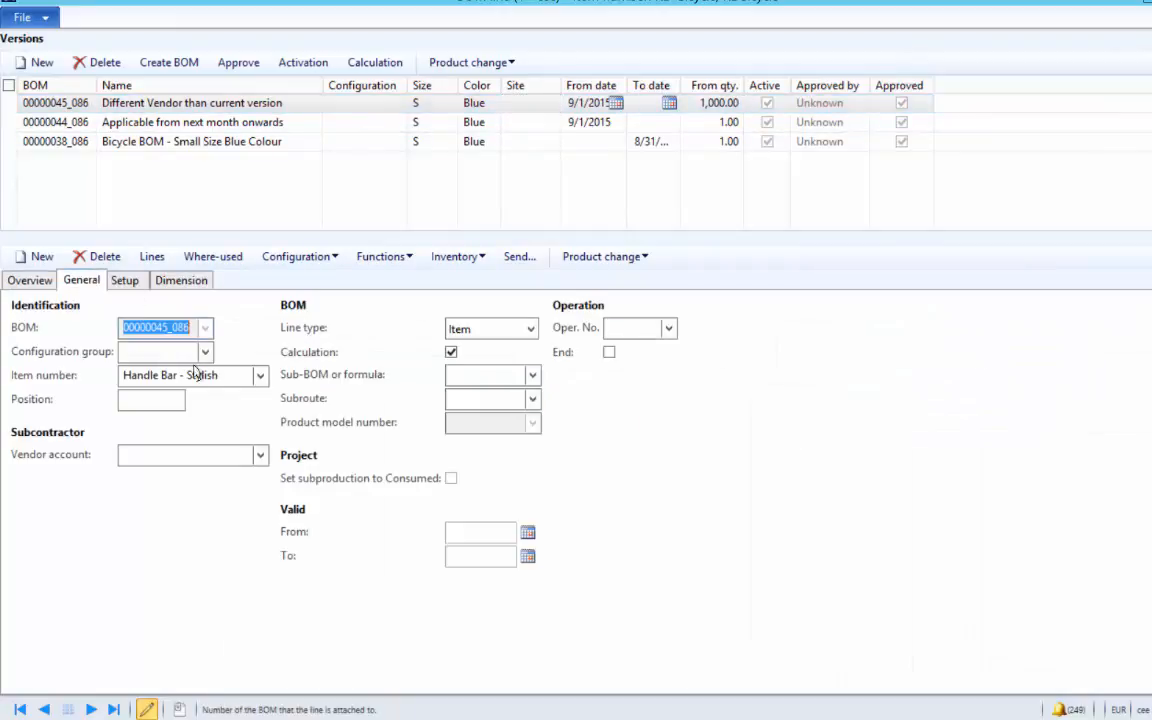
pyautogui.click(259, 455)
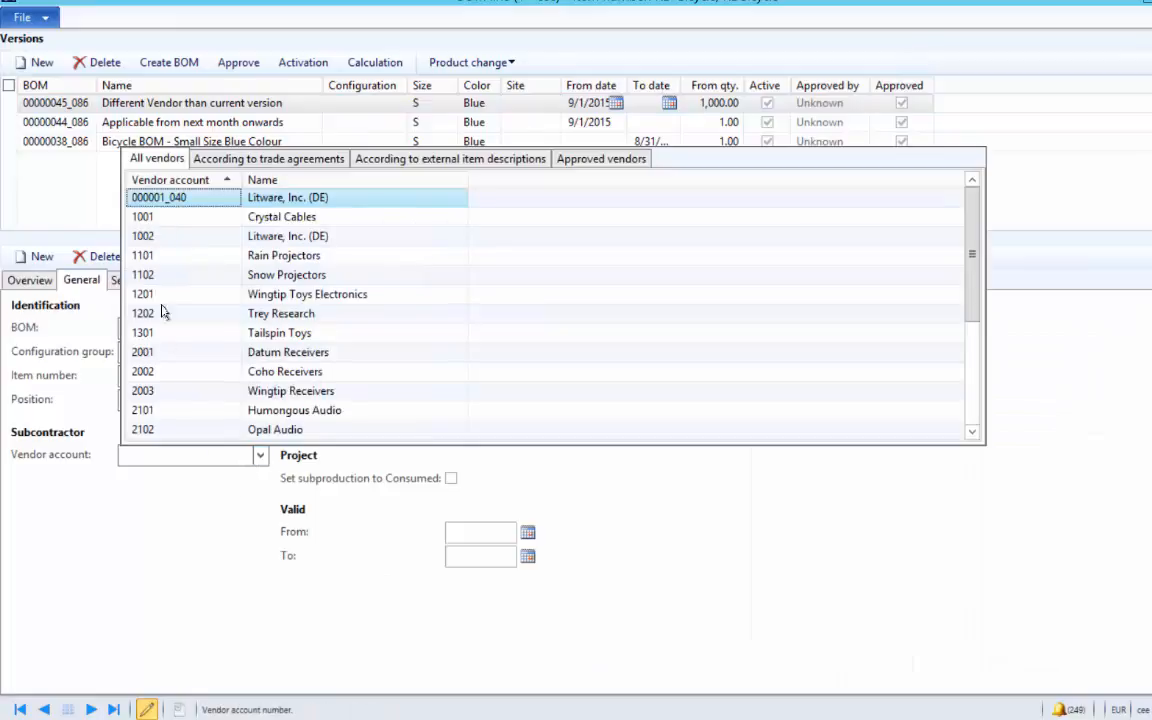
pyautogui.click(155, 236)
pyautogui.click(33, 282)
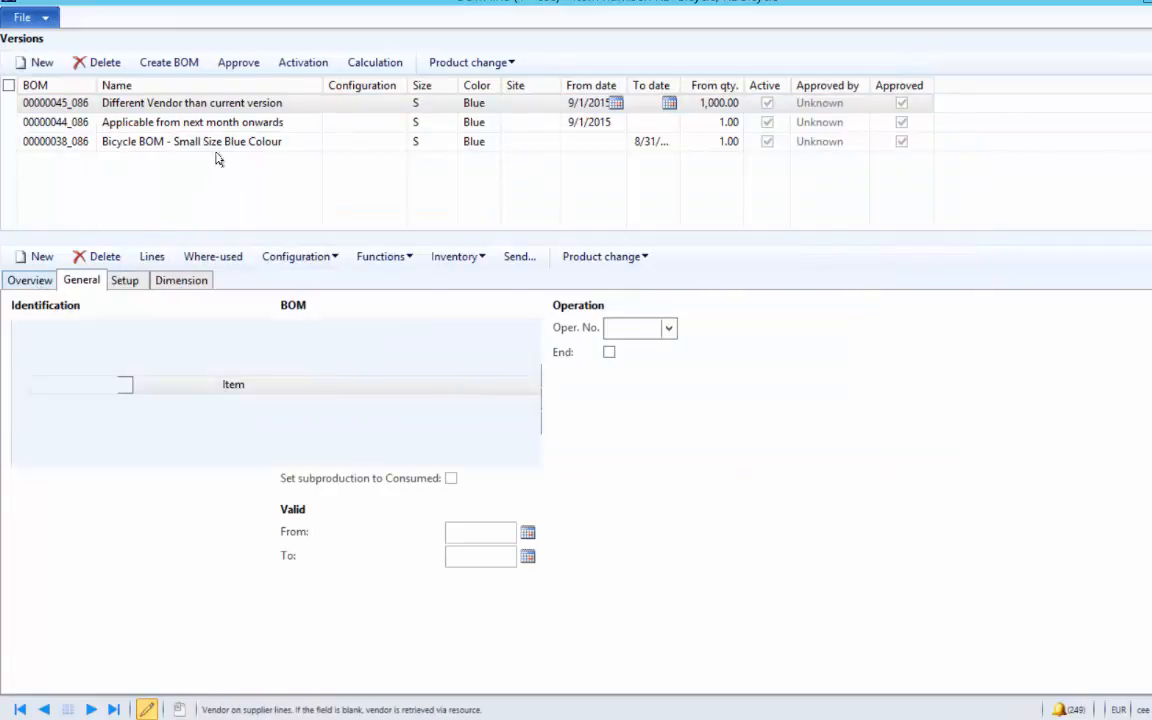
# Step: View the details of the BOM belonging to the "Different Vendor than current version" version
pyautogui.click(229, 122)
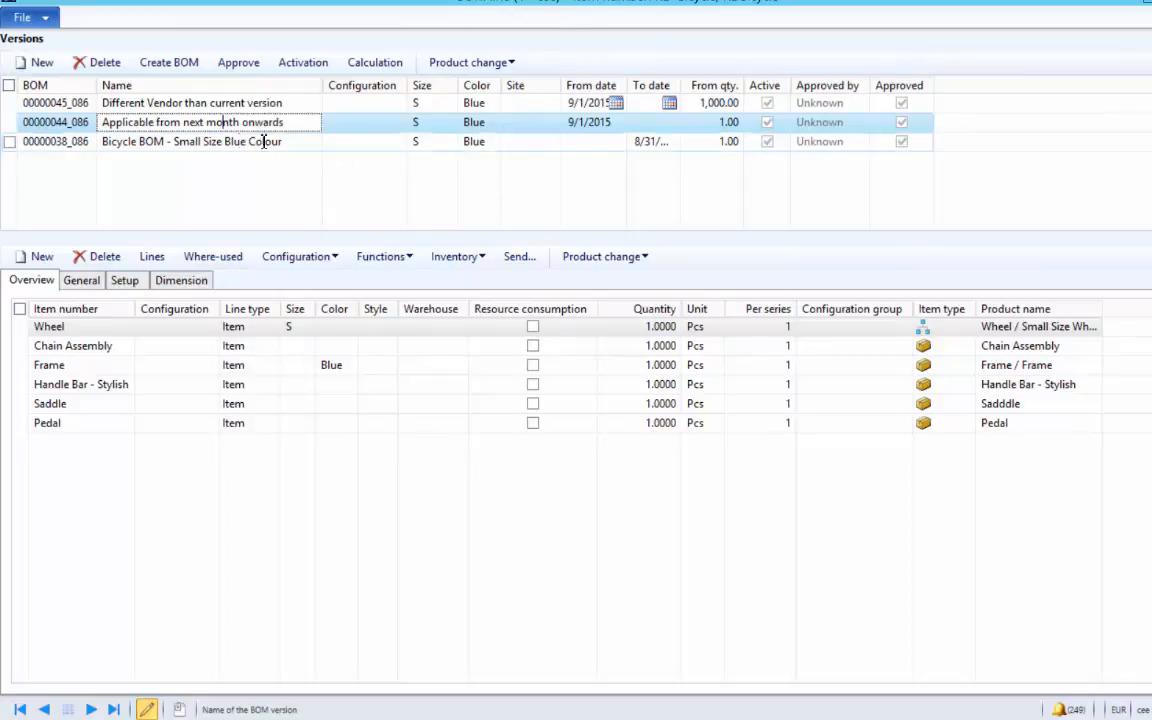
pyautogui.click(44, 104)
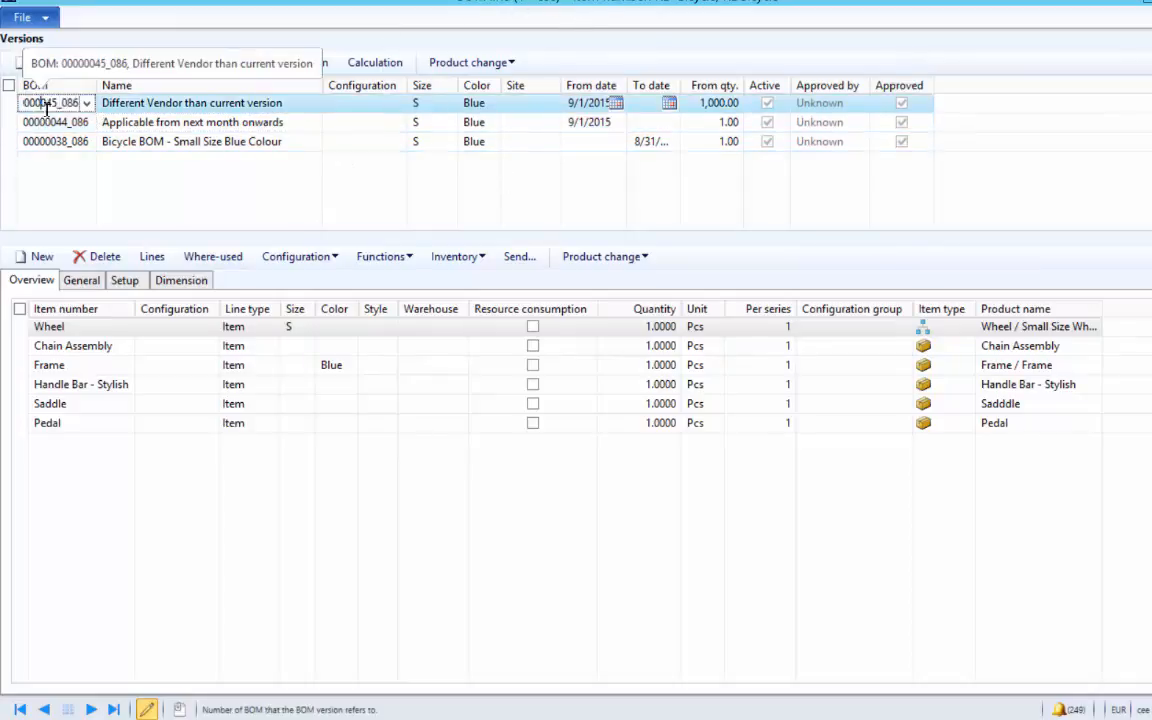
pyautogui.rightClick(46, 100)
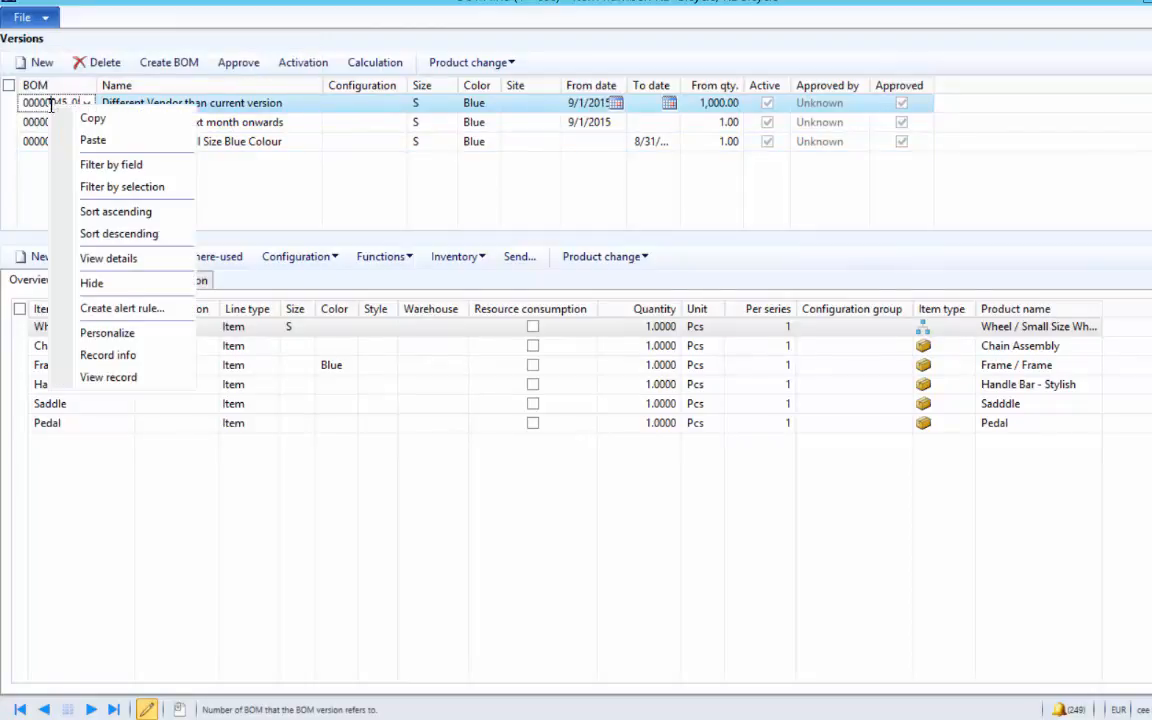
pyautogui.click(108, 259)
pyautogui.click(123, 299)
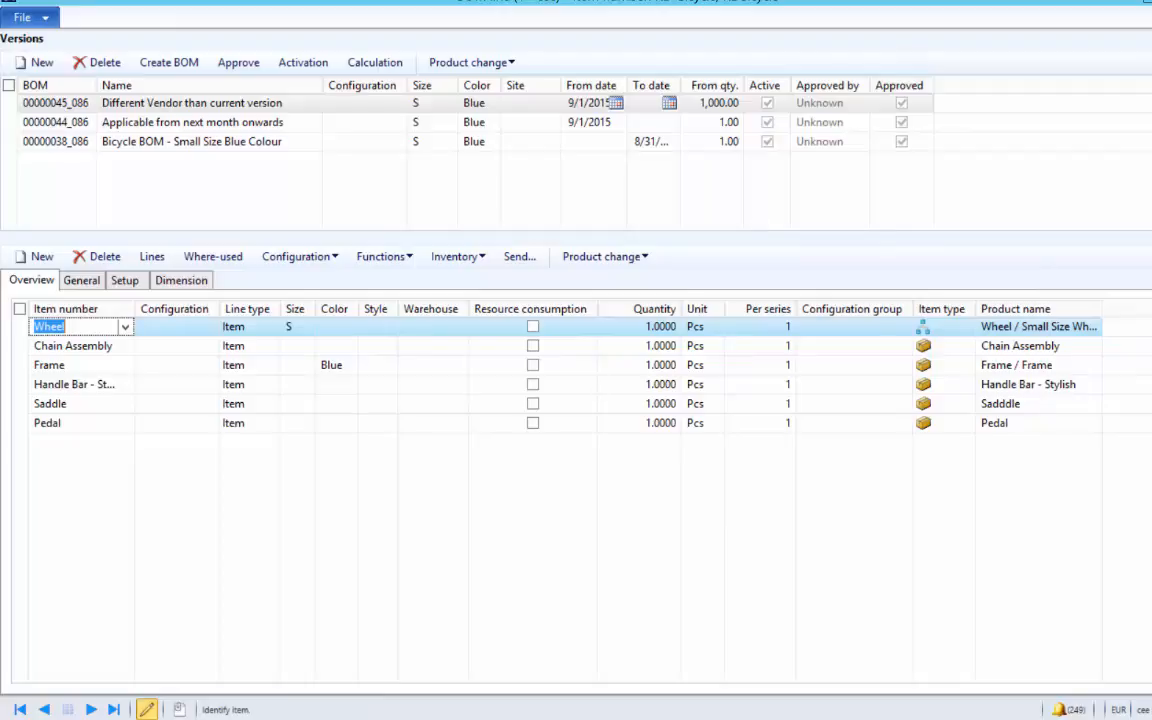
# Step: Enable Block removal of approval and Block editing for bills of materials in the inventory and warehouse management parameters
pyautogui.hotkey('alt', 'Tab')
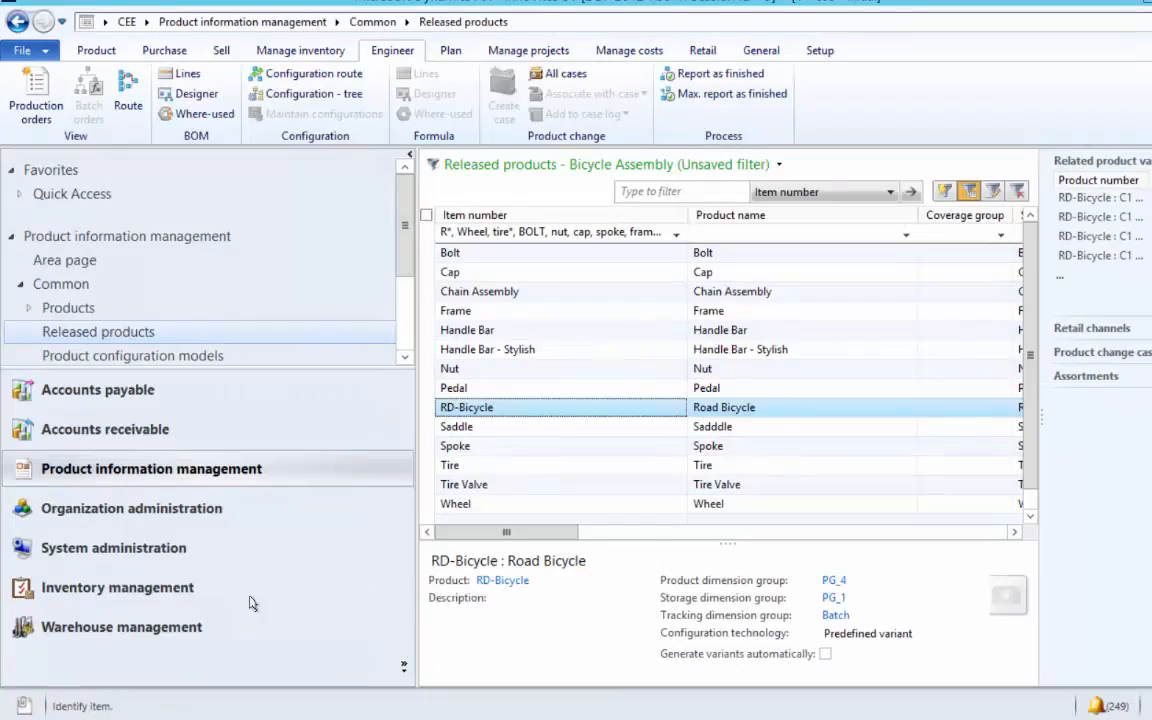
pyautogui.click(236, 588)
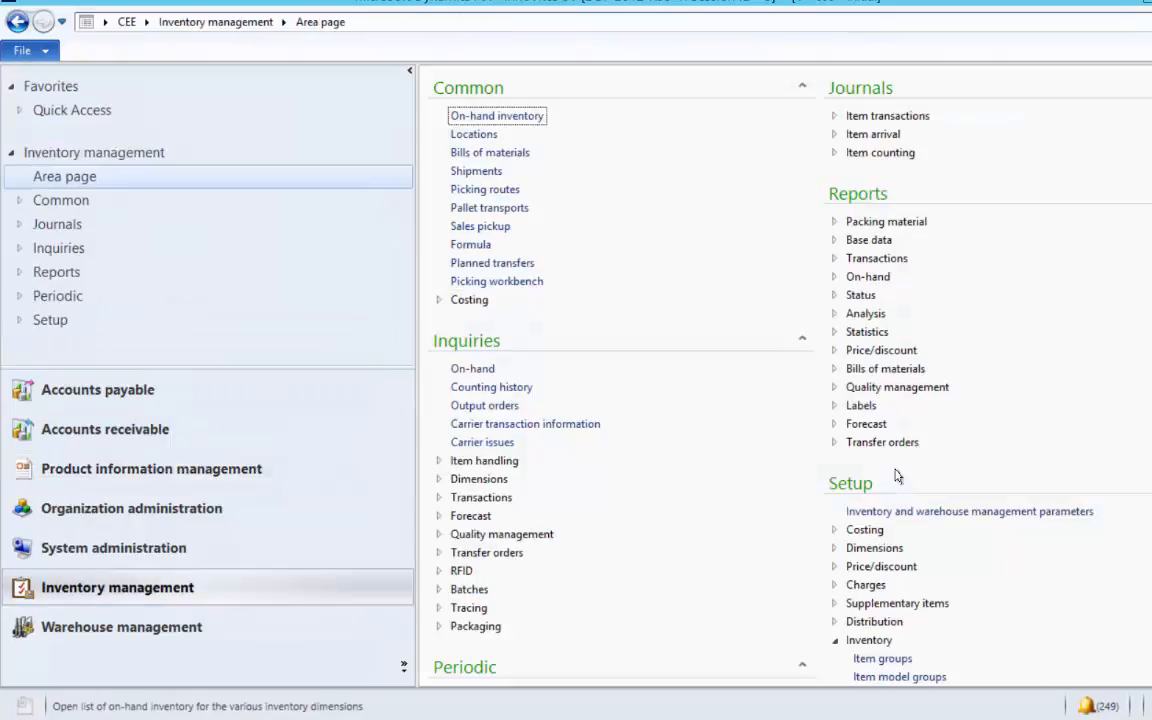
pyautogui.click(950, 513)
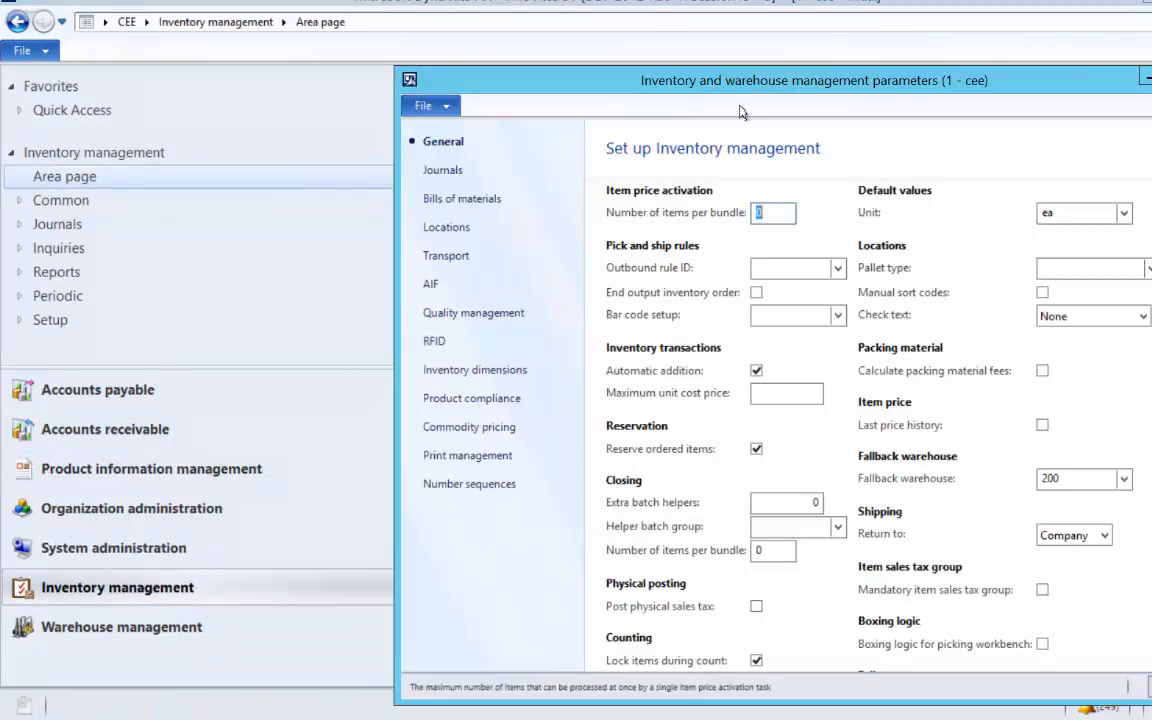
pyautogui.moveTo(569, 67); pyautogui.dragTo(462, 58)
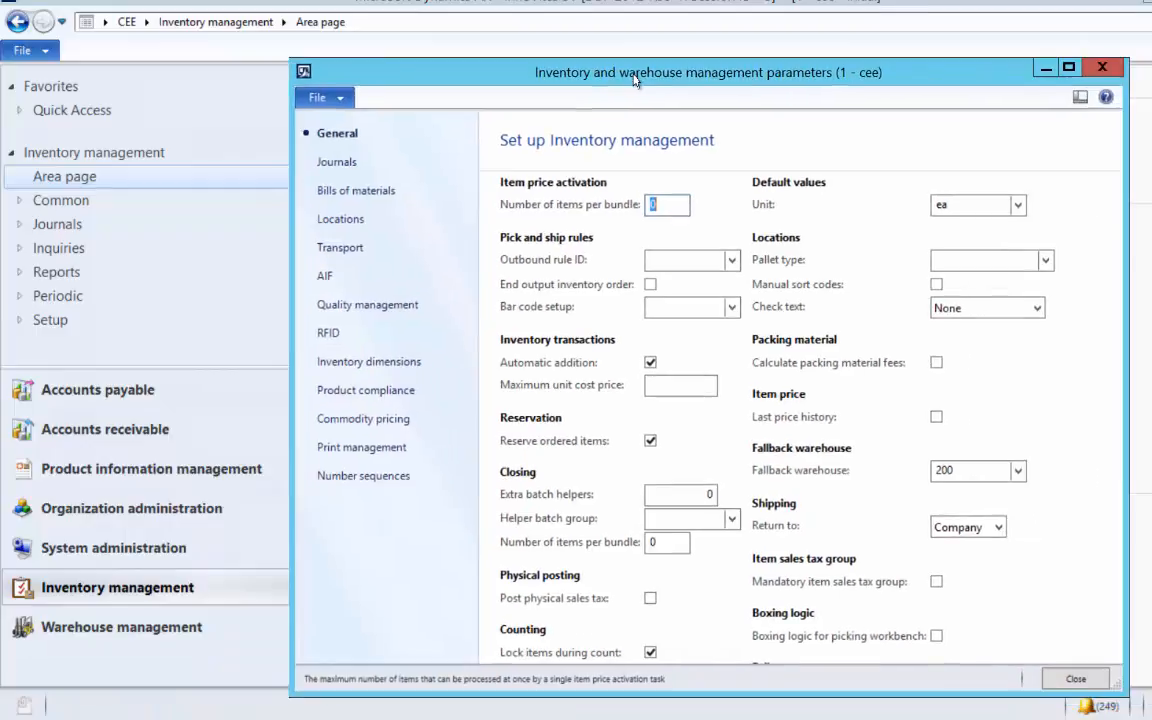
pyautogui.click(373, 192)
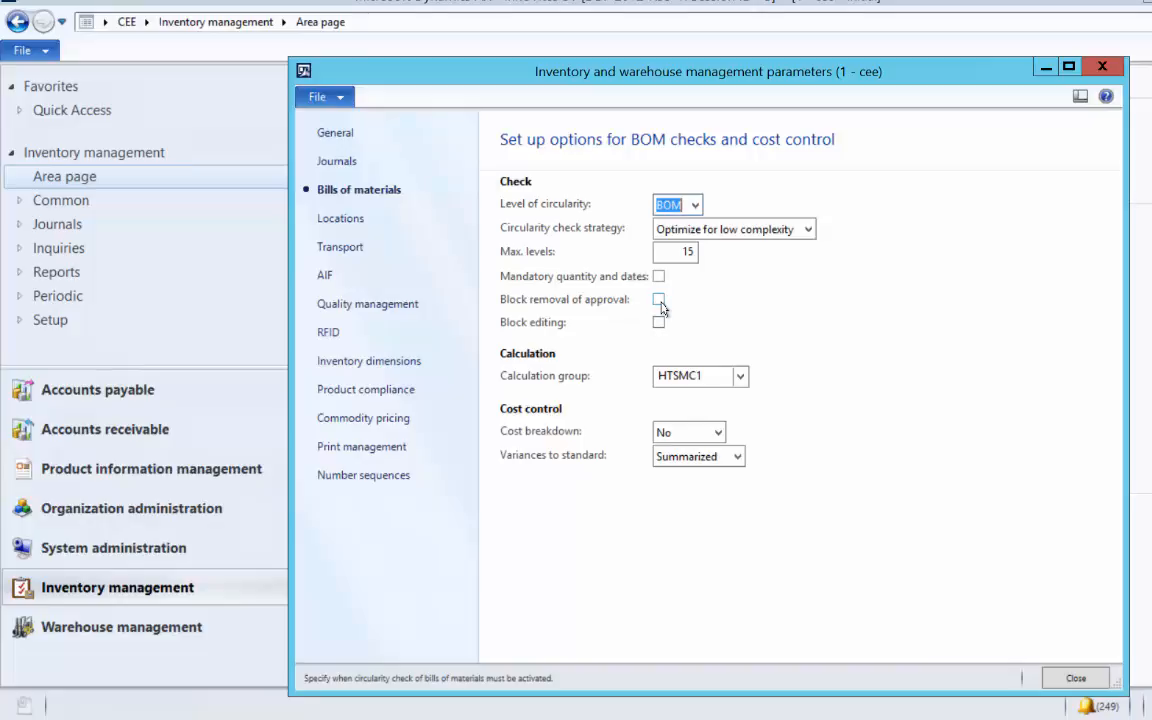
pyautogui.click(659, 300)
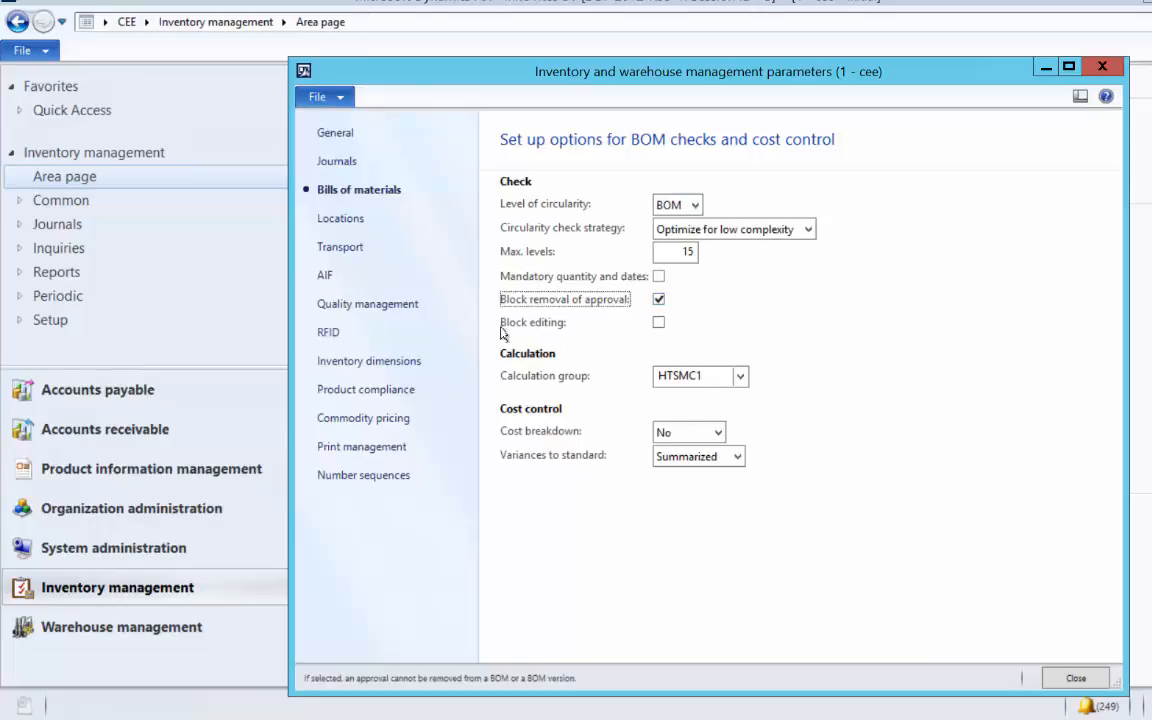
pyautogui.click(659, 323)
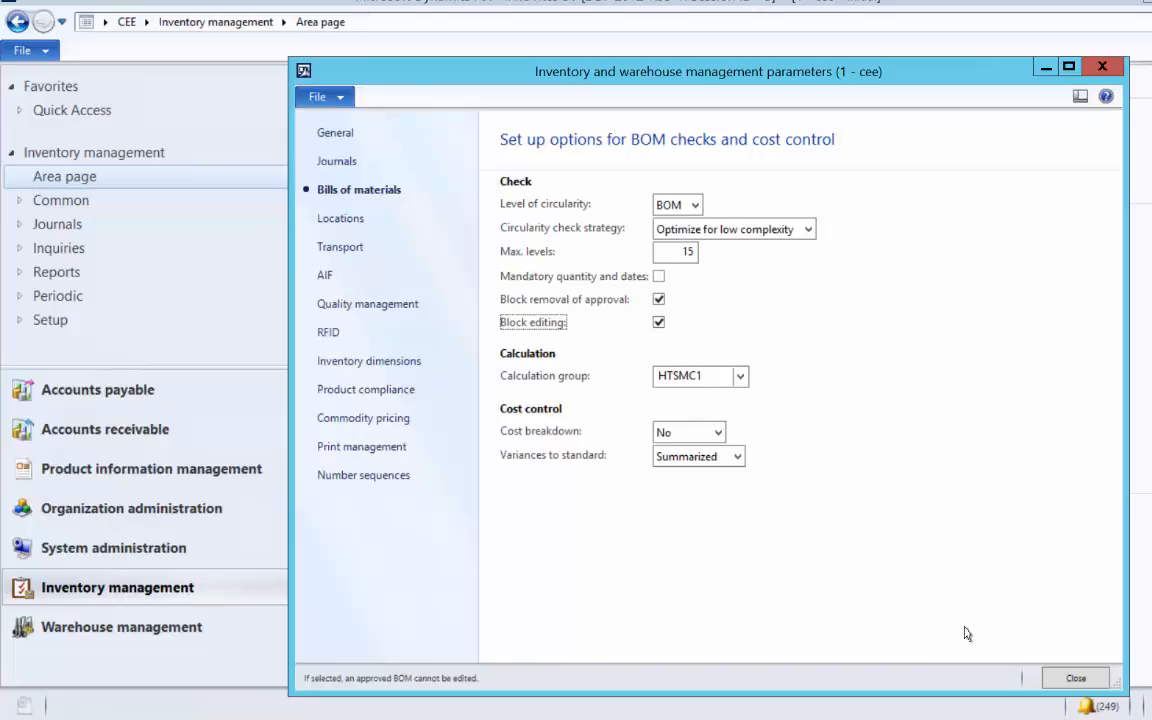
pyautogui.click(1075, 679)
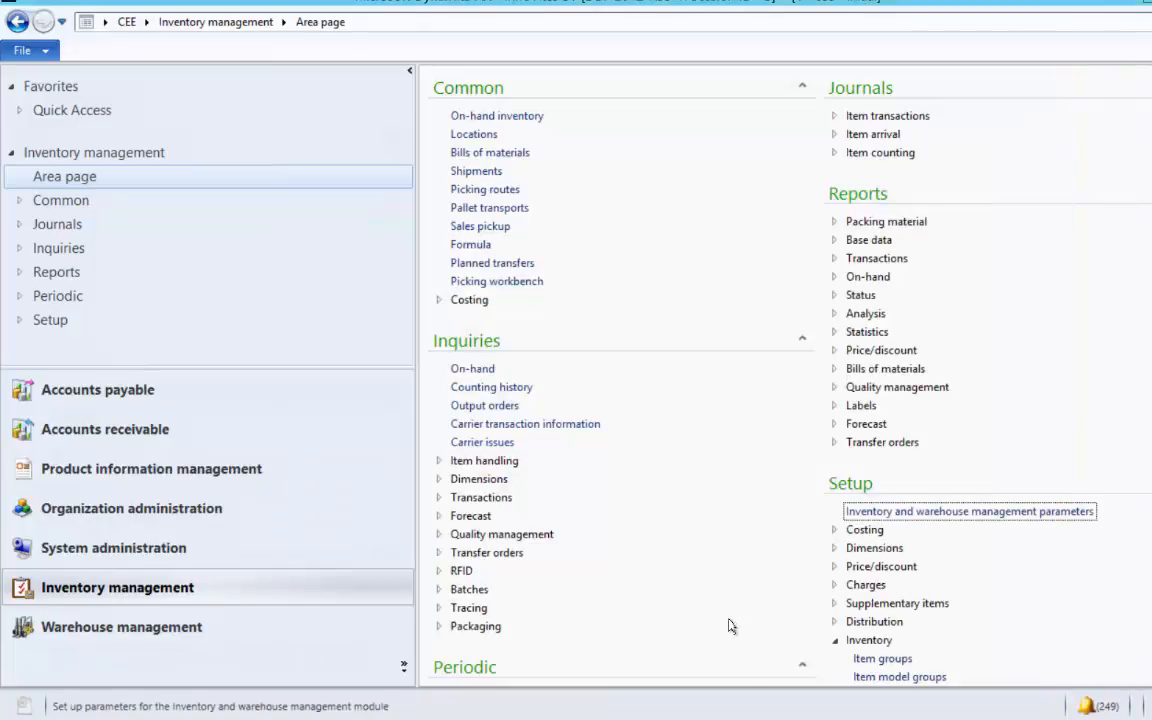
# Step: Return to the bicycle's BOM versions and try to remove the approval of the "Different Vendor than current version" version
pyautogui.moveTo(552, 718)
pyautogui.click(951, 638)
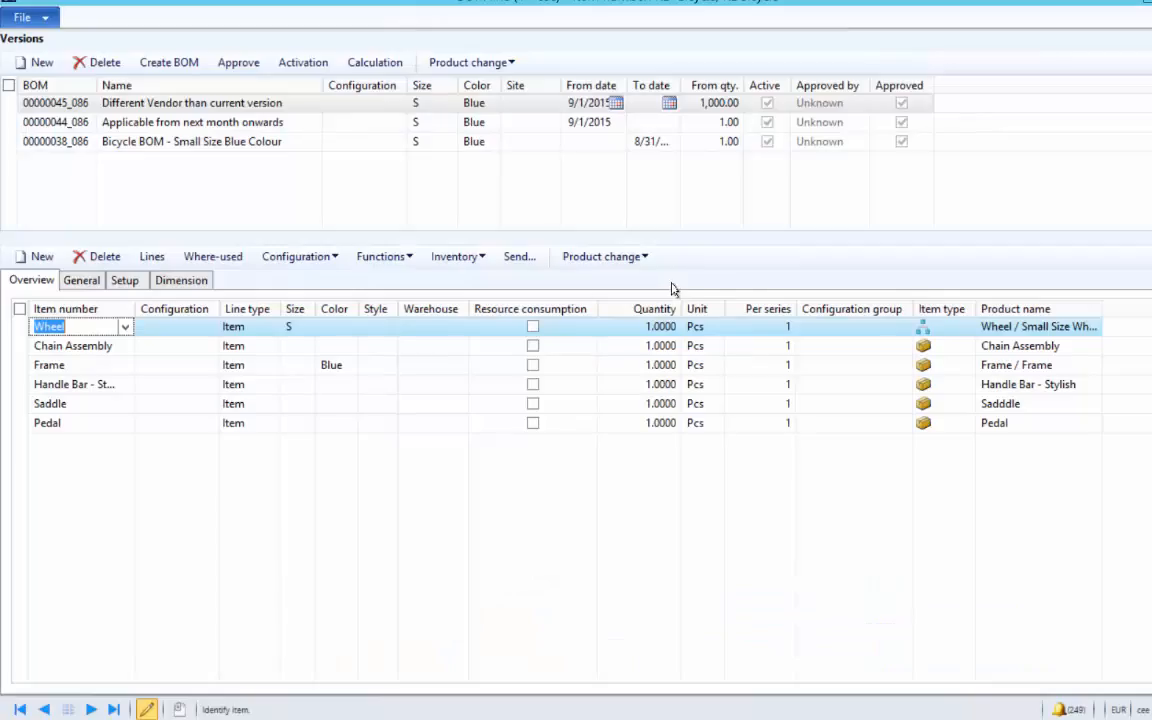
pyautogui.click(524, 110)
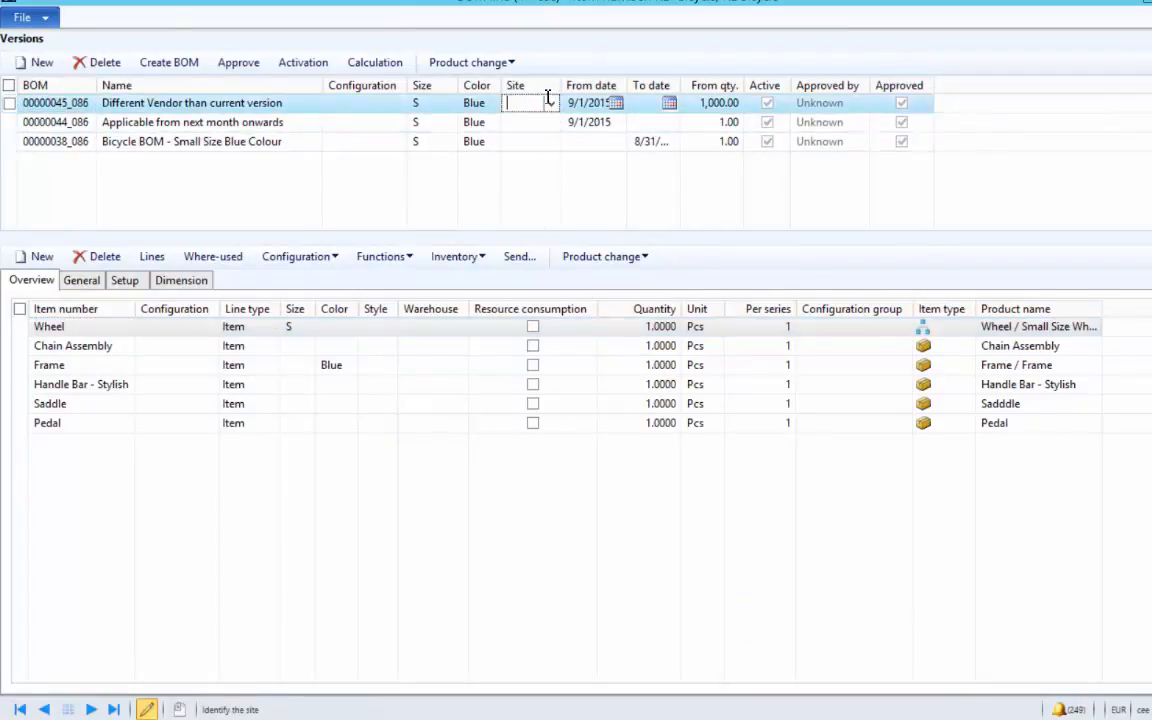
pyautogui.click(238, 62)
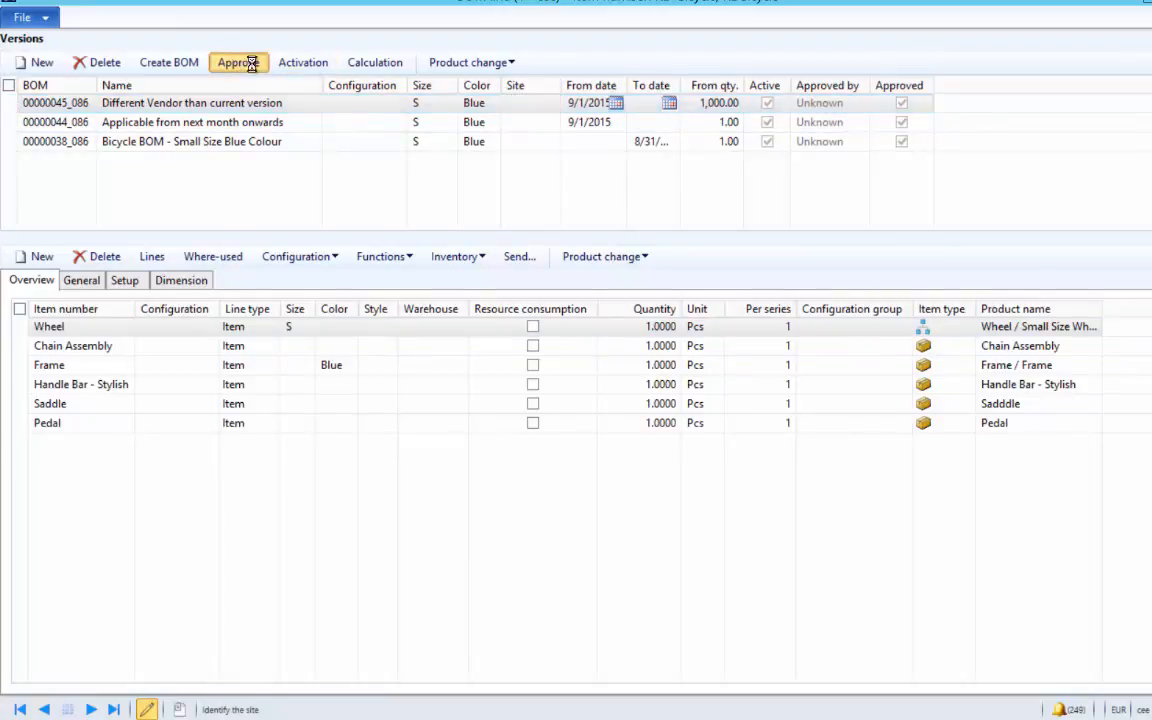
pyautogui.click(580, 204)
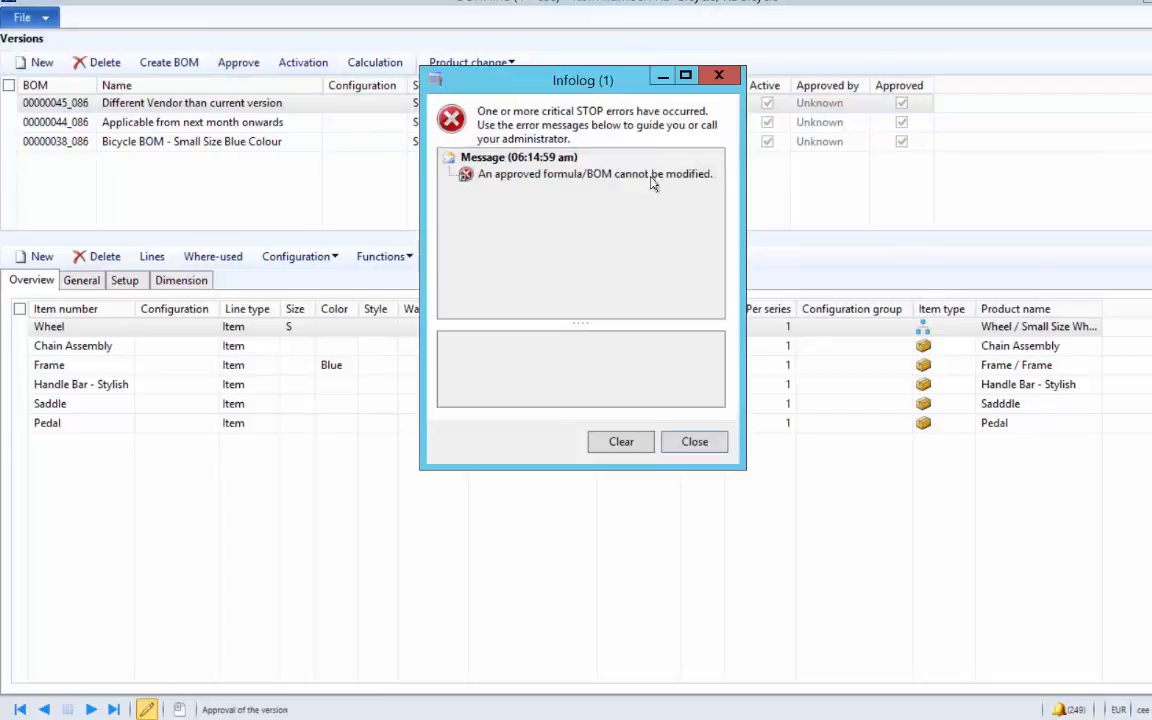
pyautogui.click(706, 443)
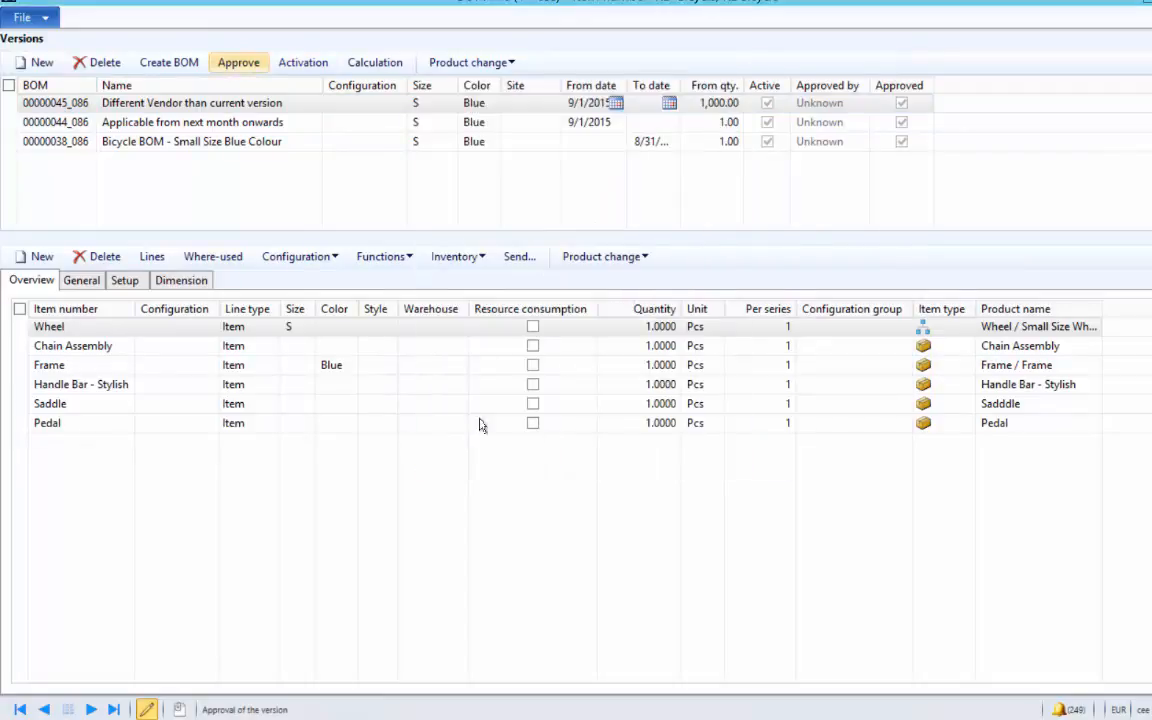
# Step: Try to change the Wheel line's size to M in the approved "Different Vendor than current version" BOM
pyautogui.click(296, 327)
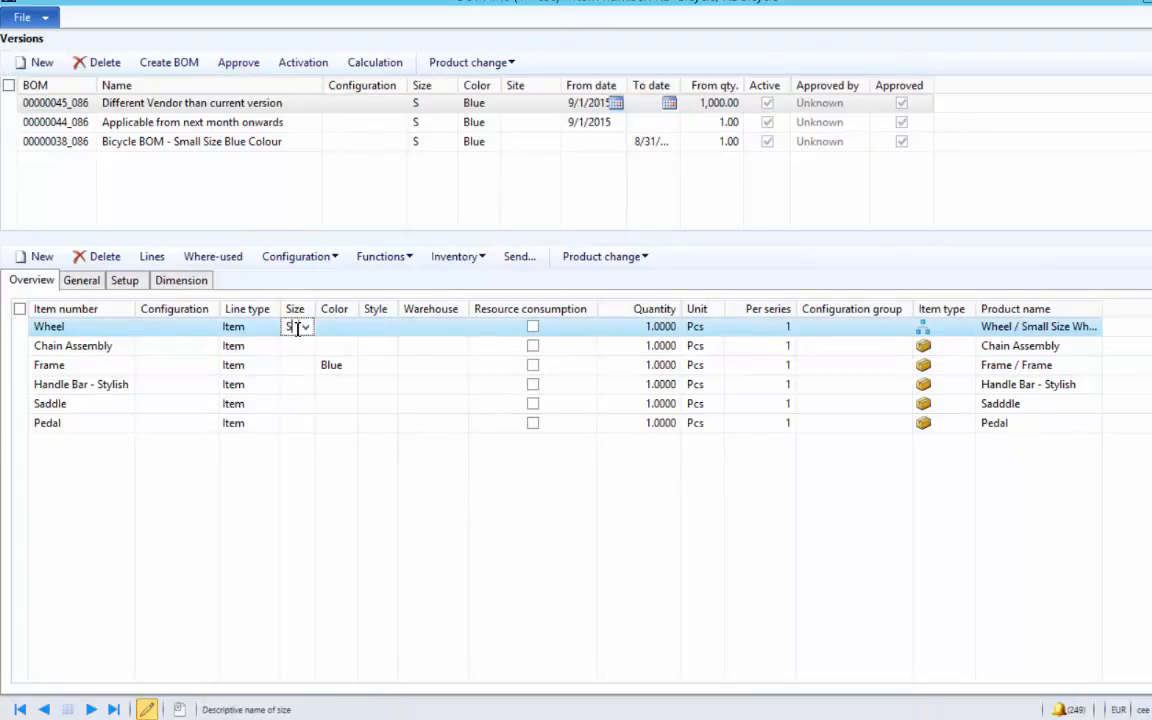
pyautogui.write('M')
pyautogui.press('Tab')
pyautogui.click(590, 162)
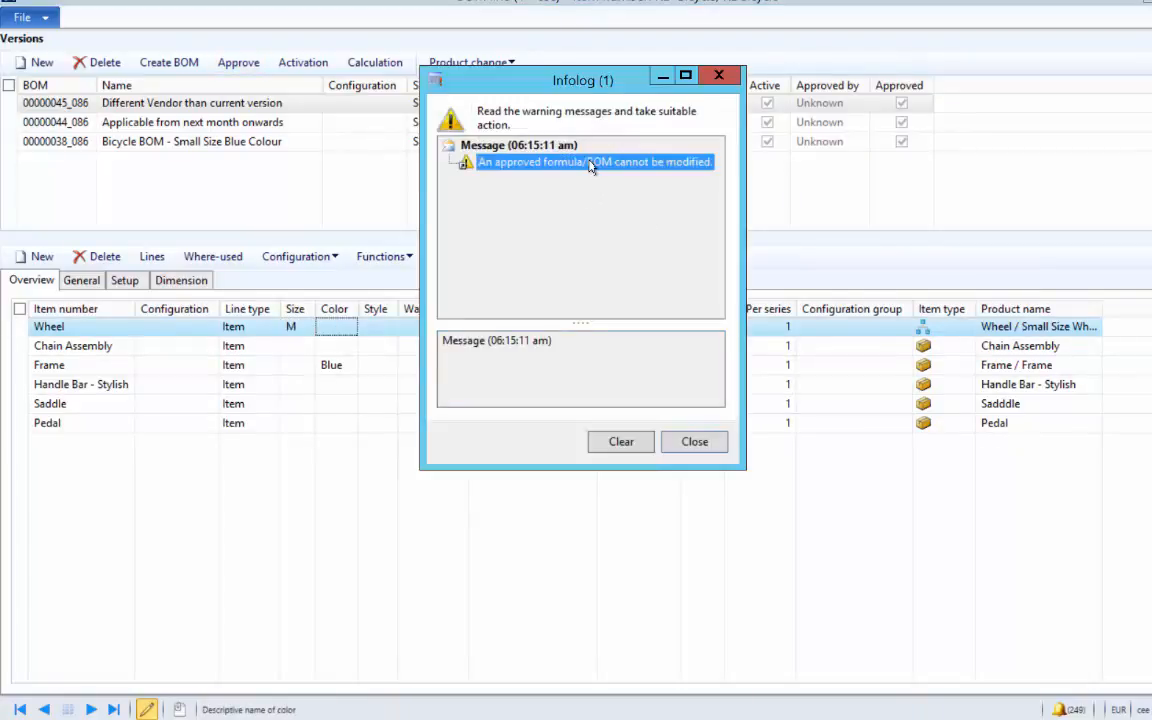
pyautogui.click(695, 441)
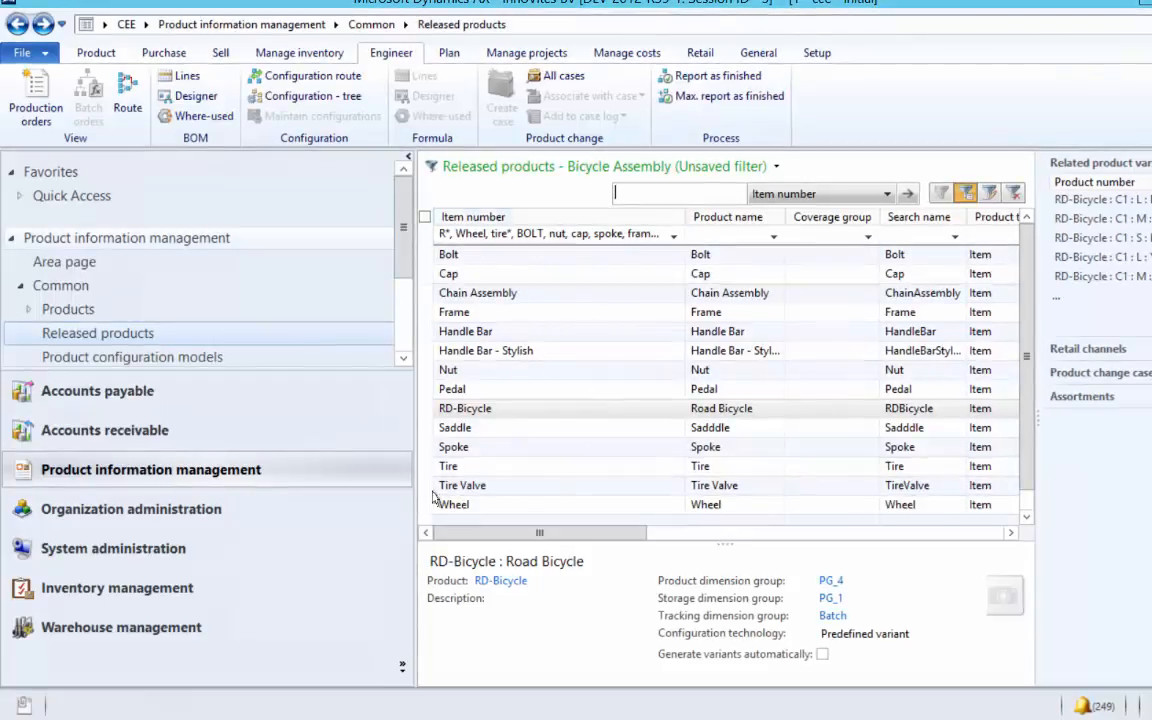
# Step: View the BOM versions and lines of the Wheel item, and return to the released products
pyautogui.click(539, 510)
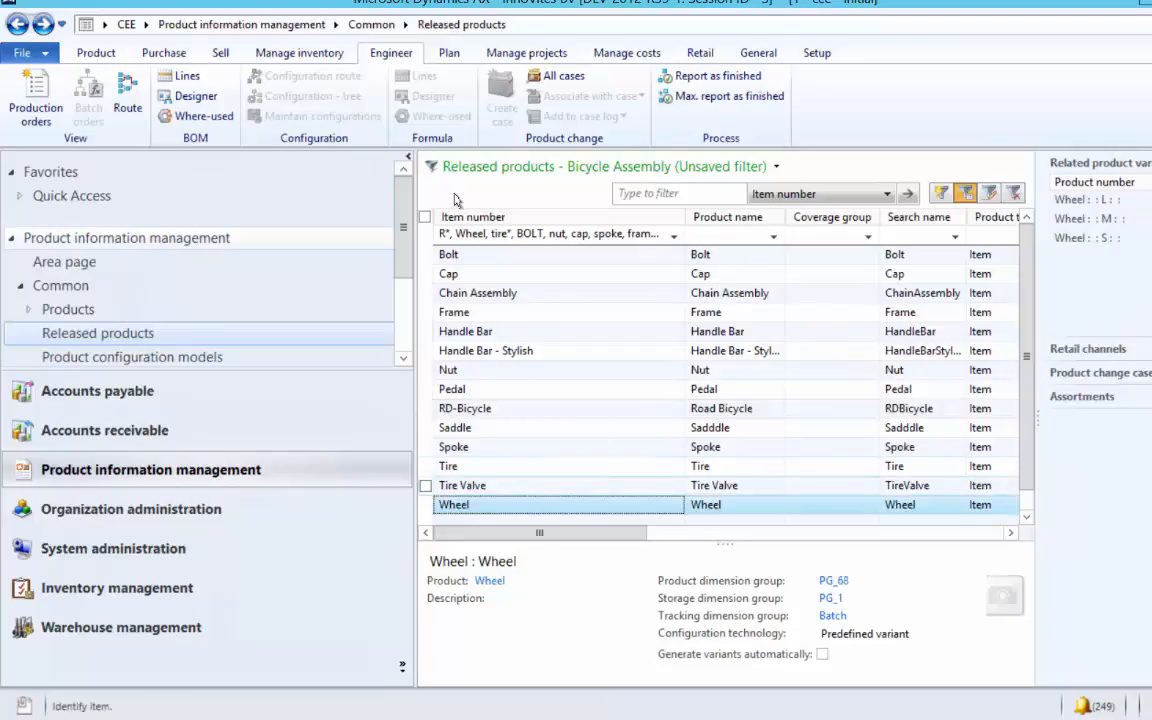
pyautogui.click(193, 80)
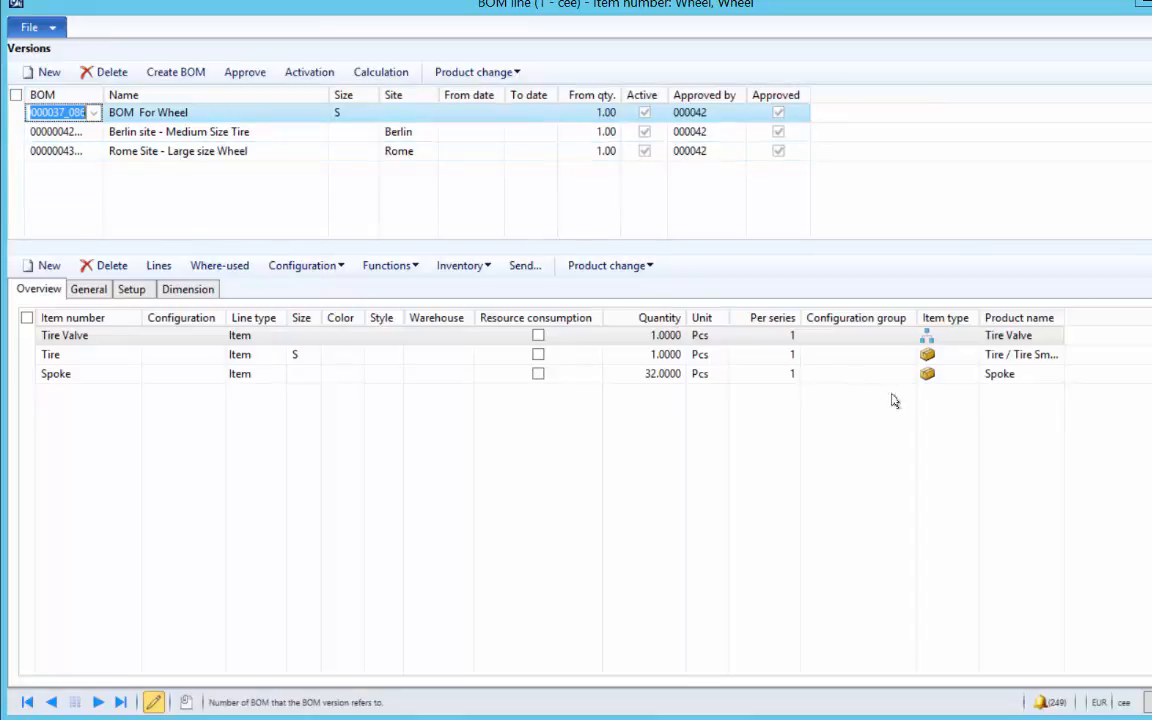
pyautogui.click(1146, 5)
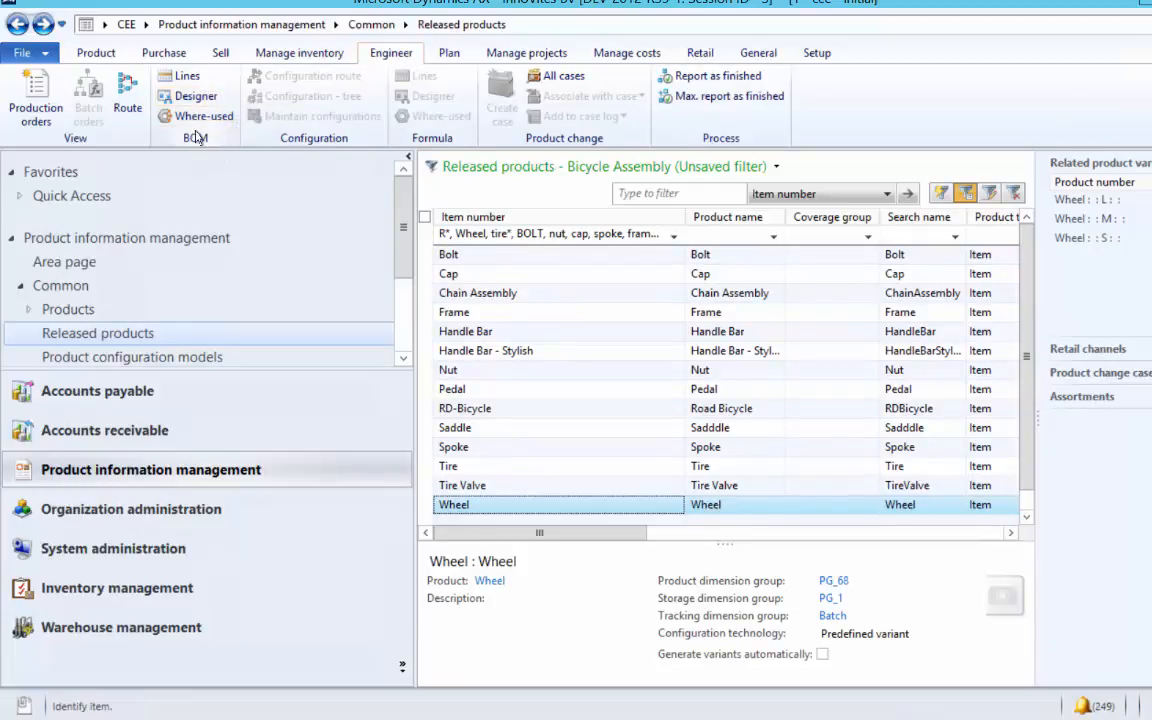
# Step: Open the BOM designer for the Wheel item and inspect its Tire Valve and Tire components
pyautogui.click(195, 96)
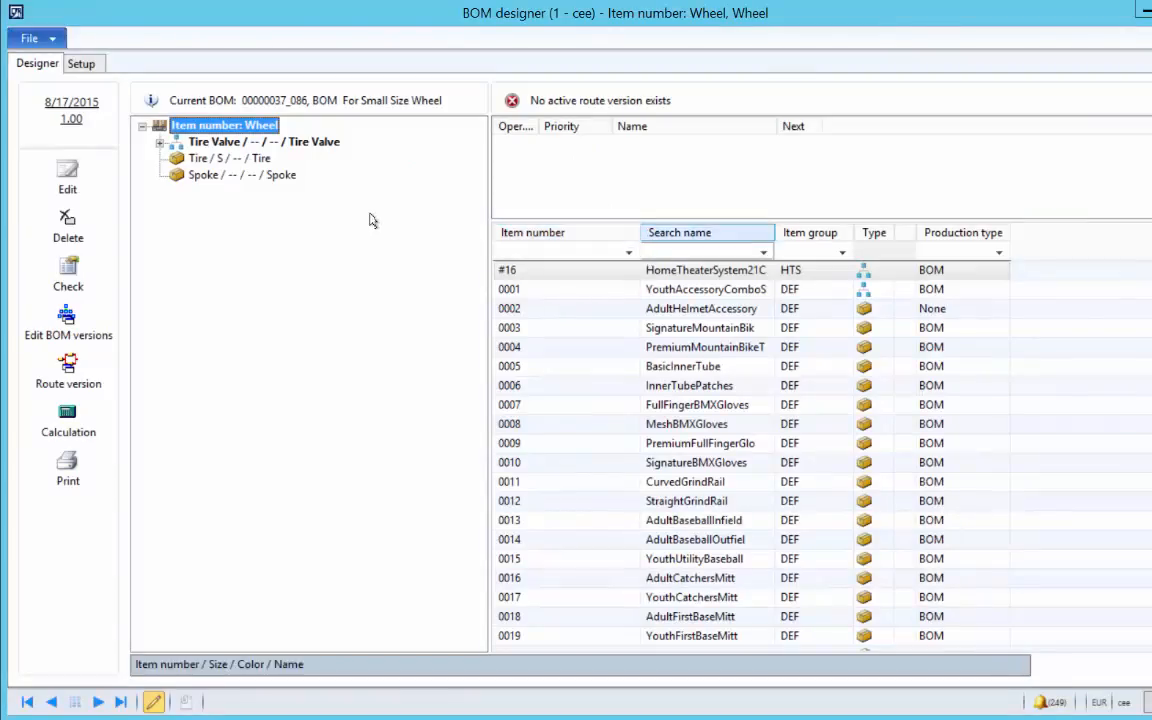
pyautogui.click(245, 158)
pyautogui.click(240, 128)
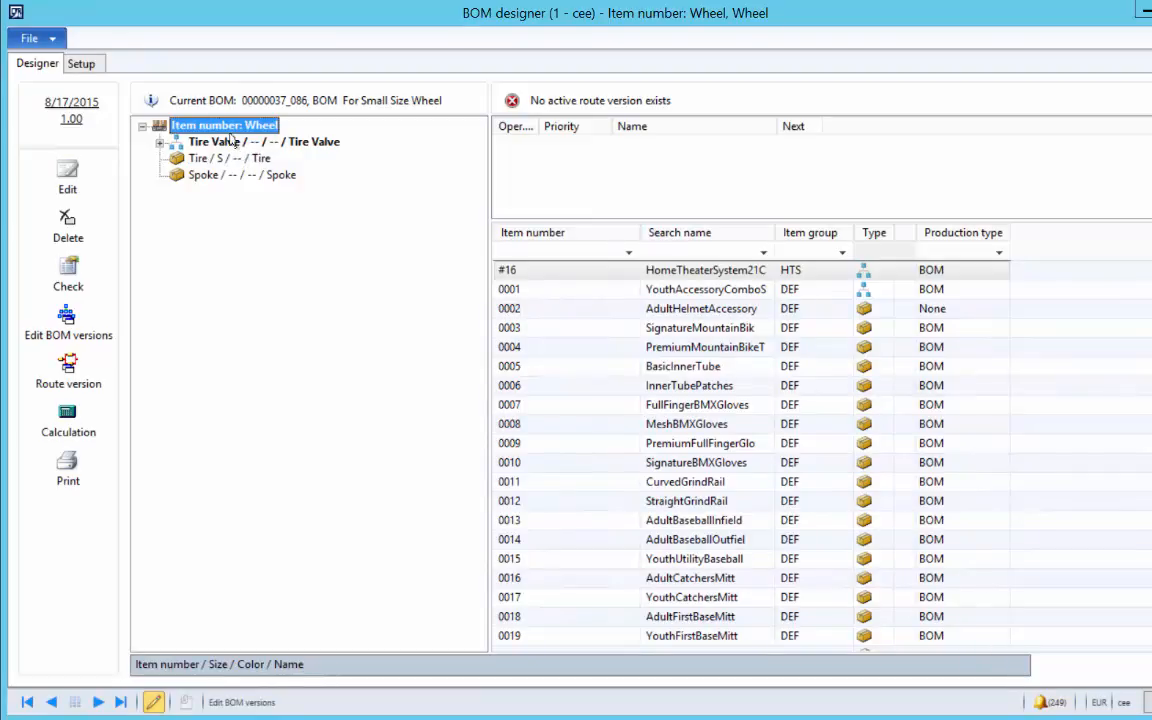
pyautogui.click(204, 142)
pyautogui.click(224, 160)
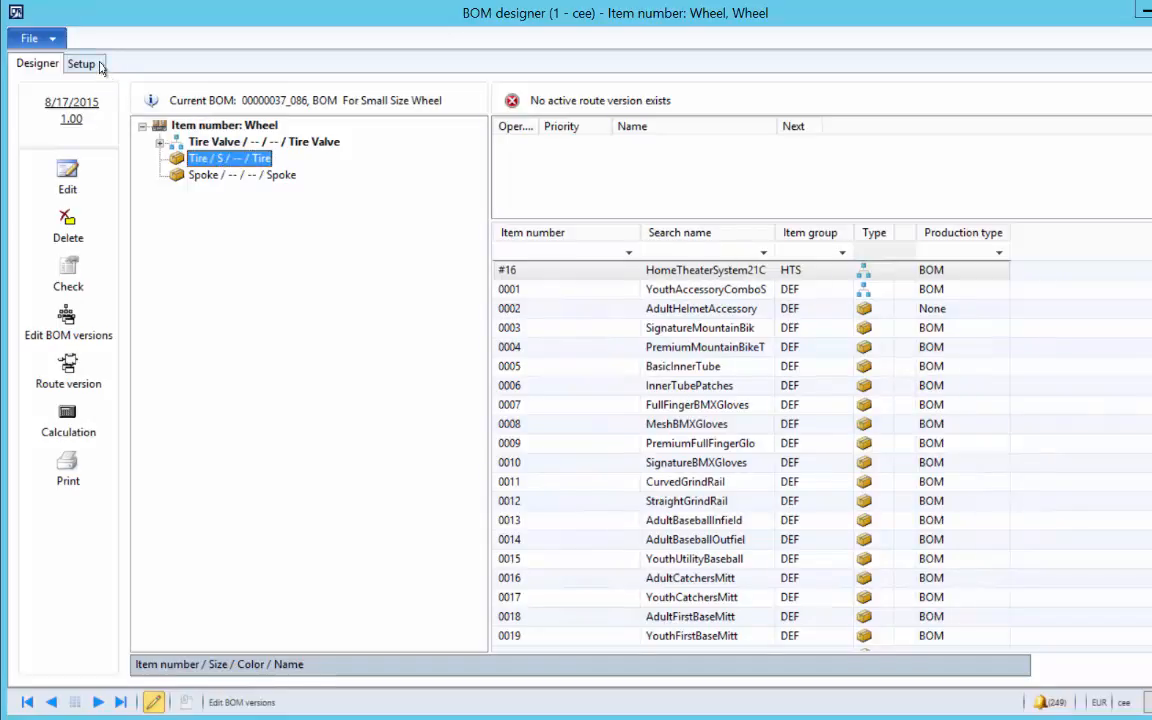
# Step: Set the BOM designer's search criteria to the Selected/Active display principle and site Berlin, and return to the BOM structure
pyautogui.click(82, 63)
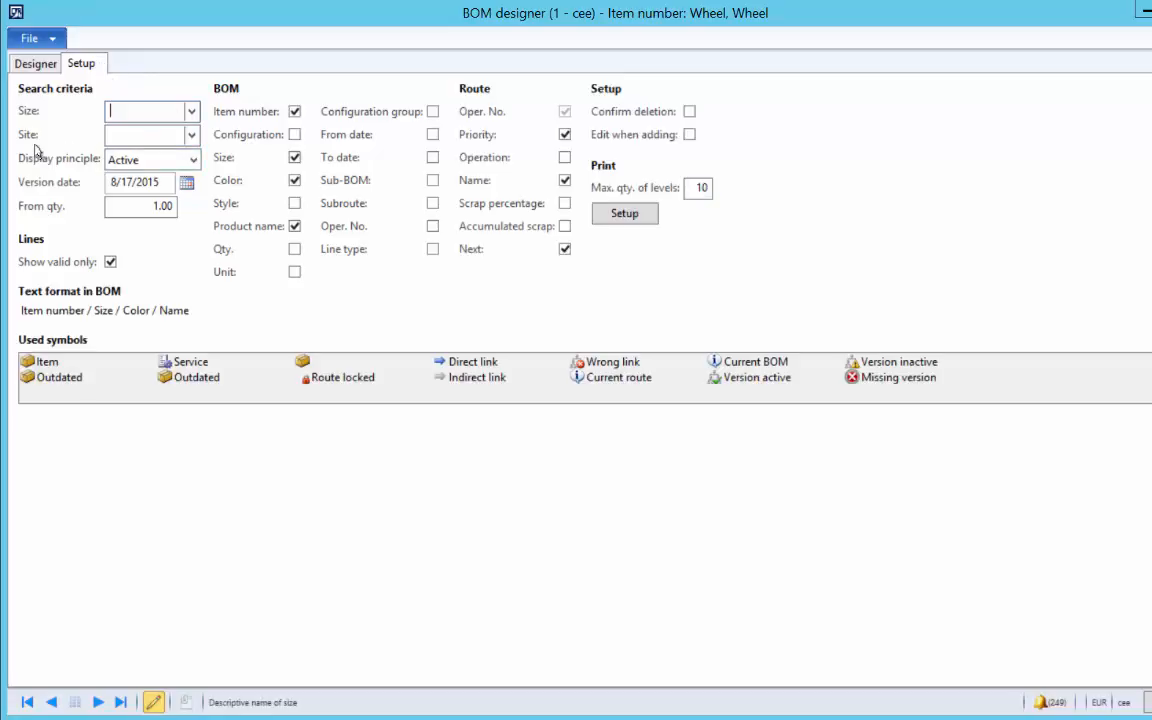
pyautogui.click(194, 160)
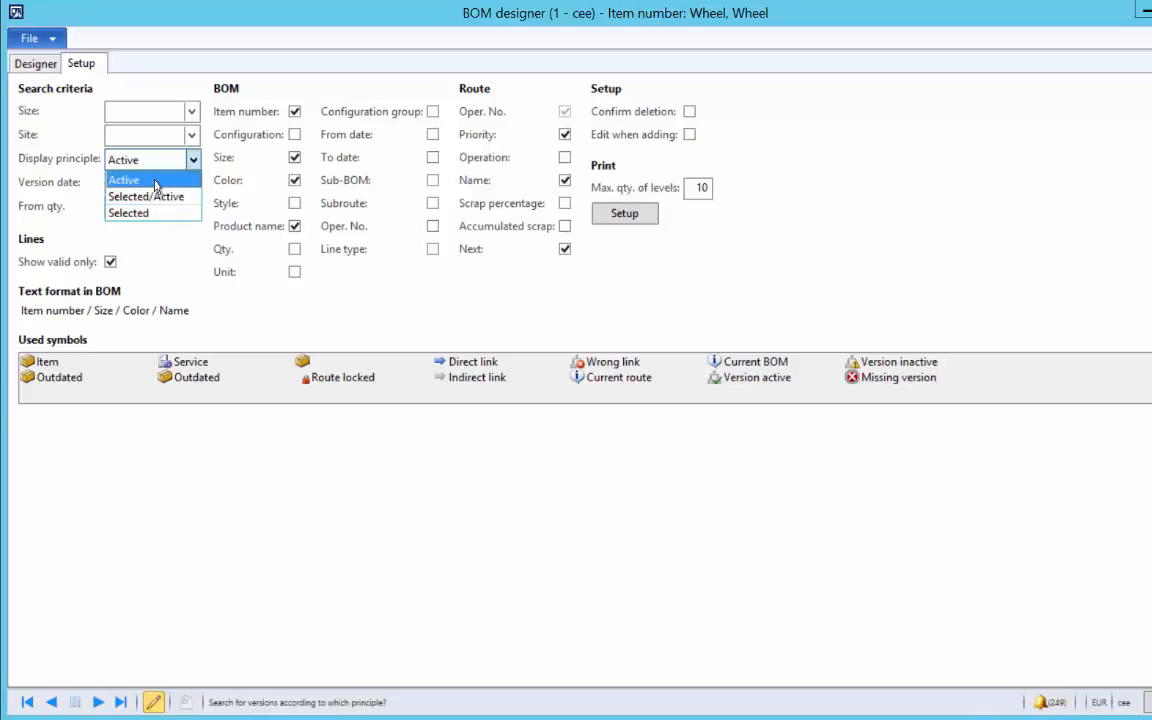
pyautogui.click(155, 182)
pyautogui.click(193, 160)
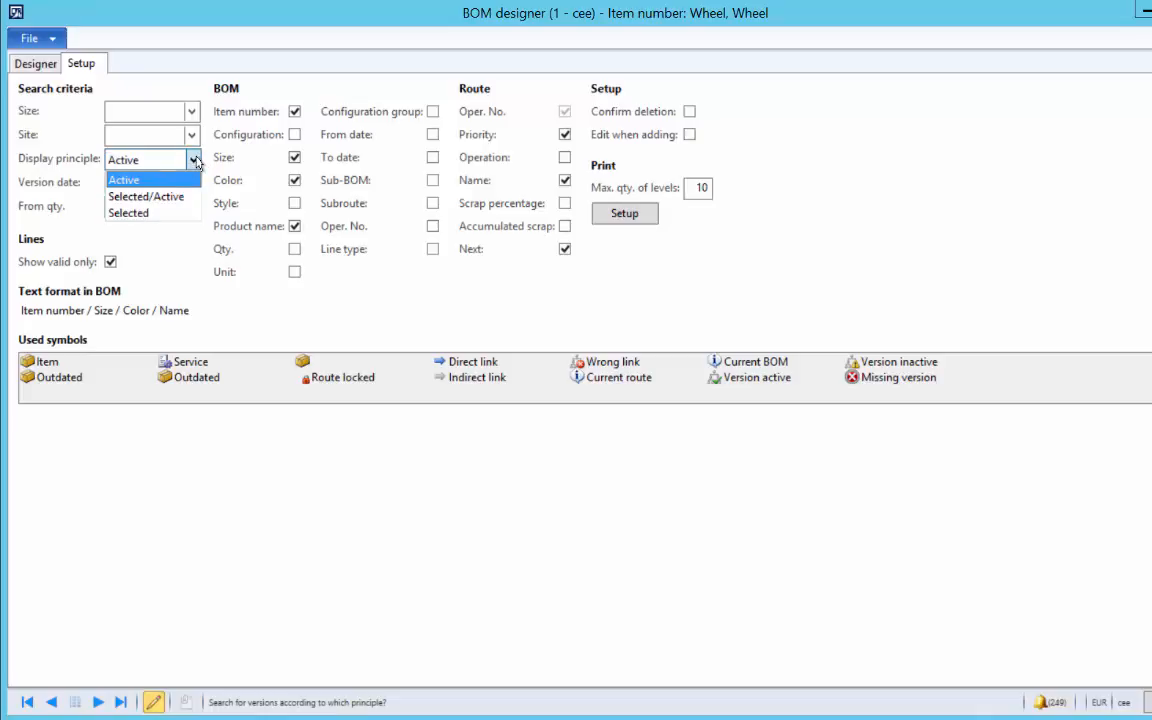
pyautogui.click(163, 197)
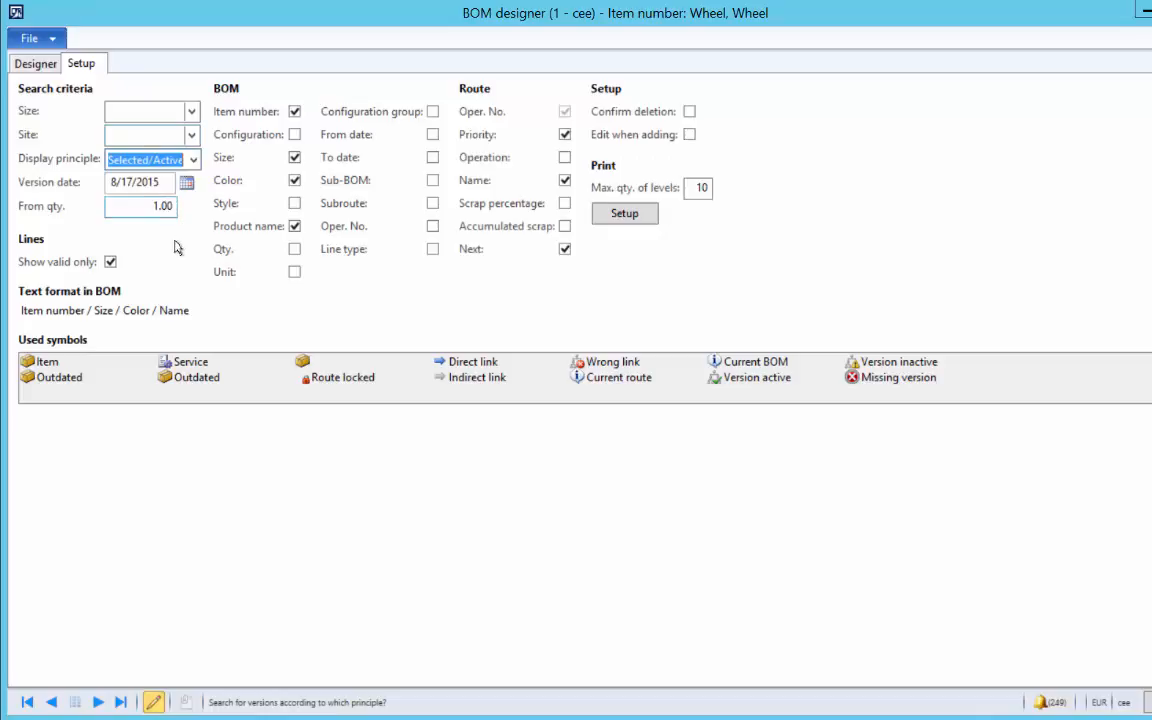
pyautogui.click(175, 133)
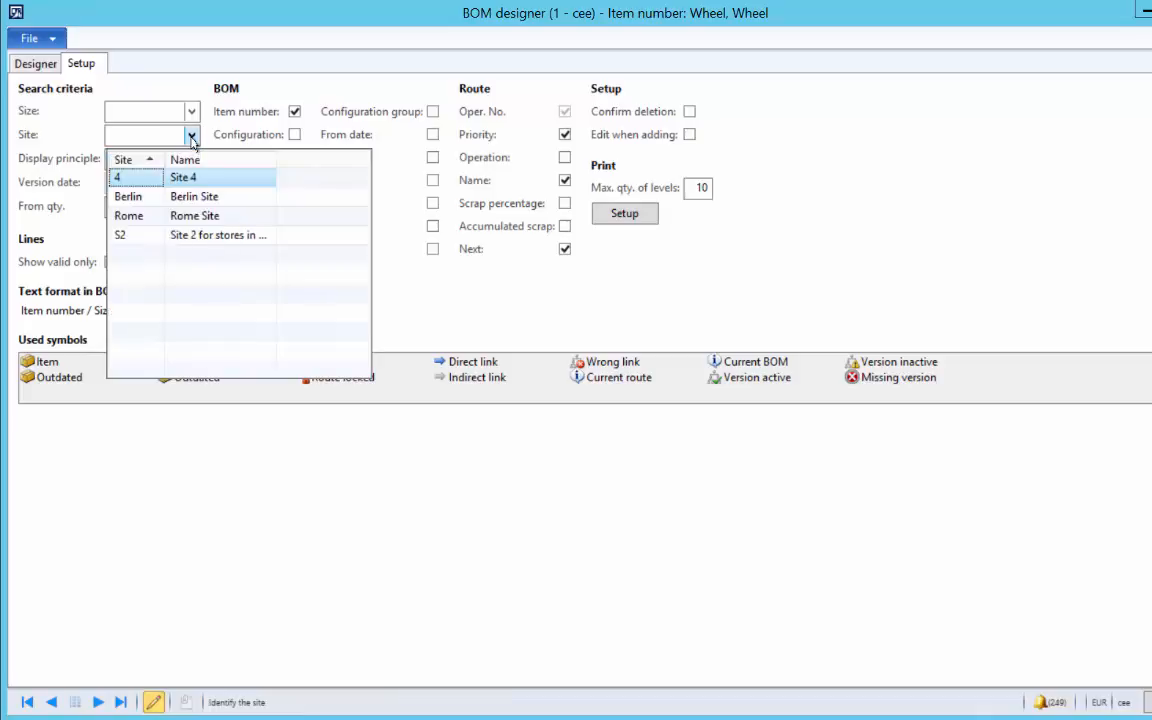
pyautogui.click(147, 200)
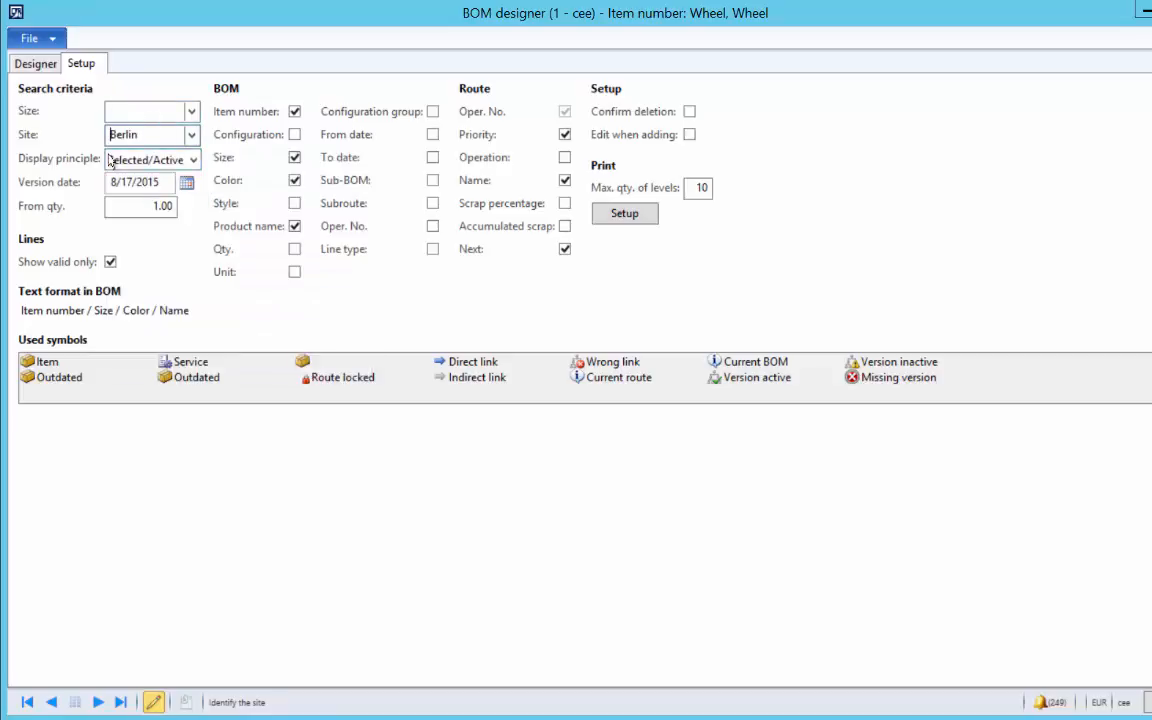
pyautogui.click(30, 64)
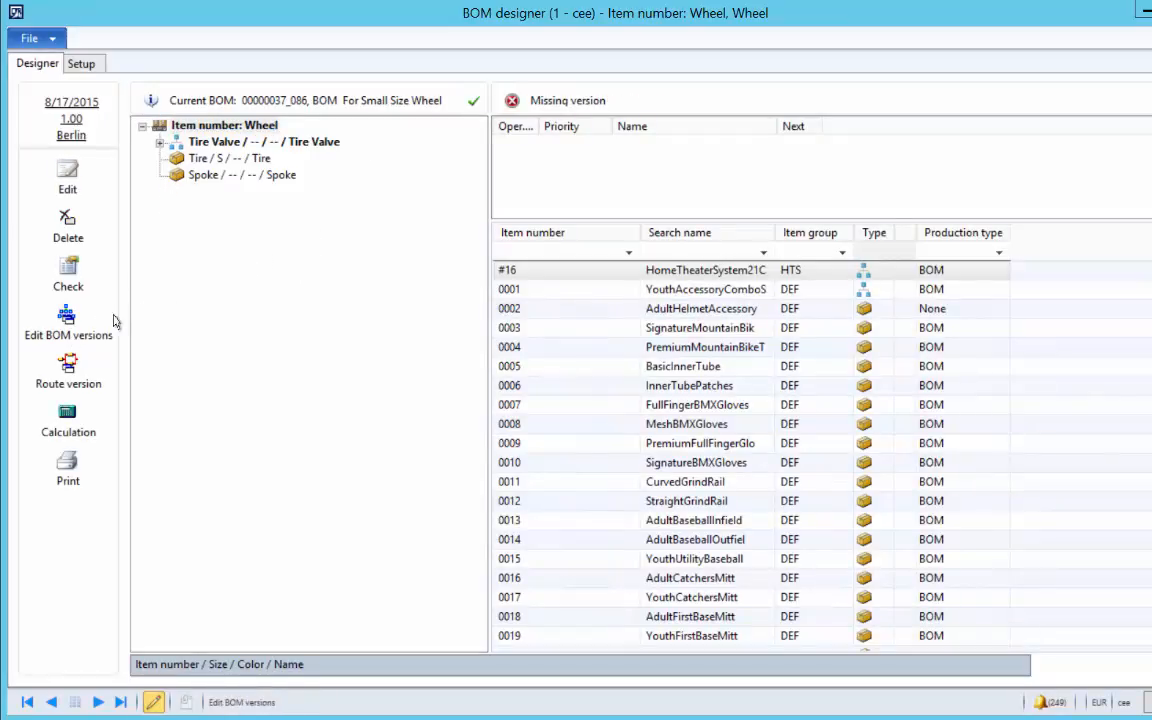
# Step: Select the "Berlin site - Medium Size Tire" BOM version of the Wheel for display in the designer
pyautogui.click(67, 318)
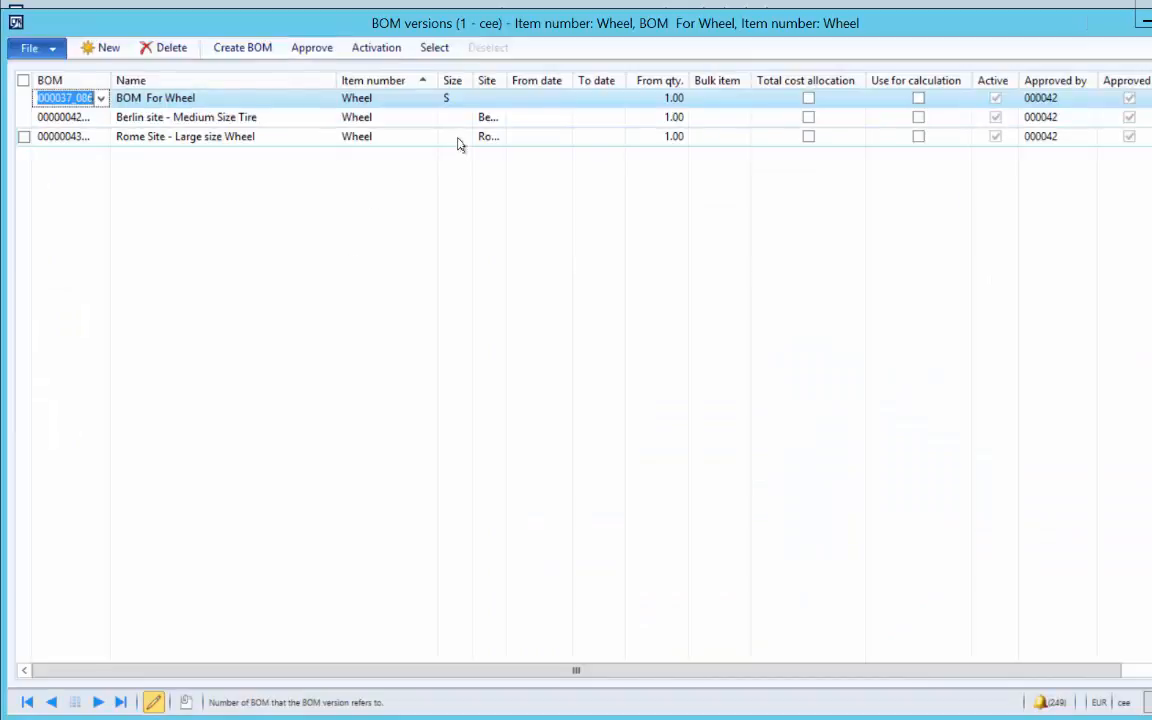
pyautogui.click(24, 118)
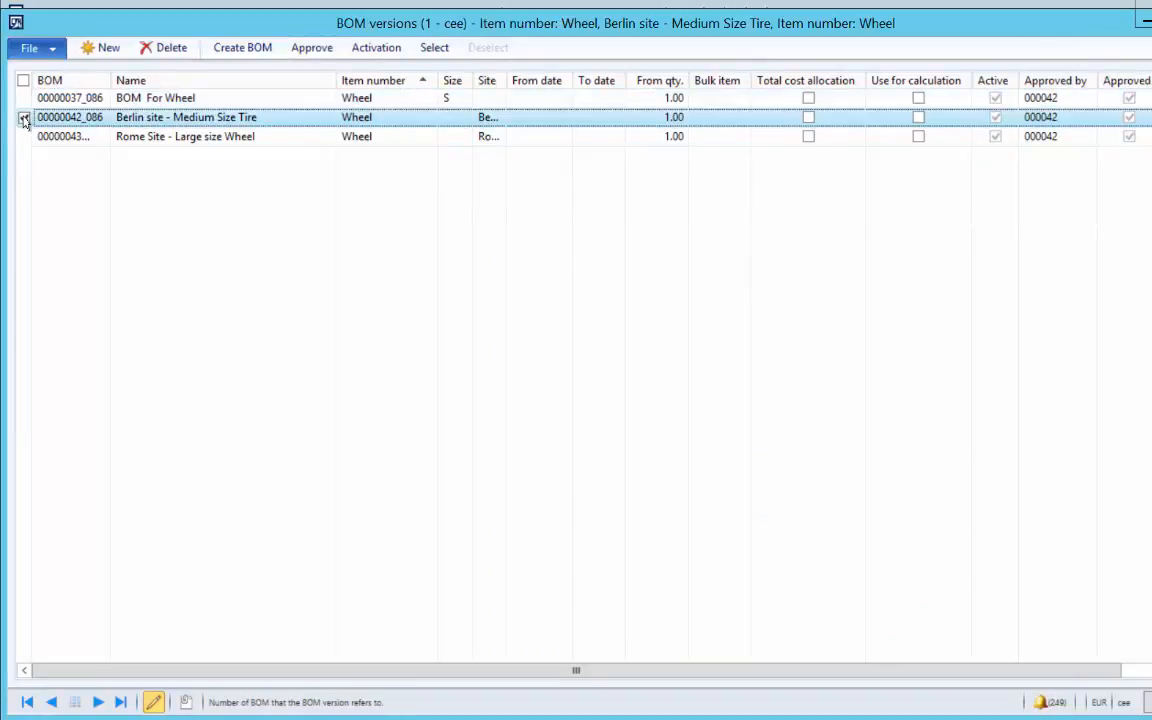
pyautogui.click(436, 48)
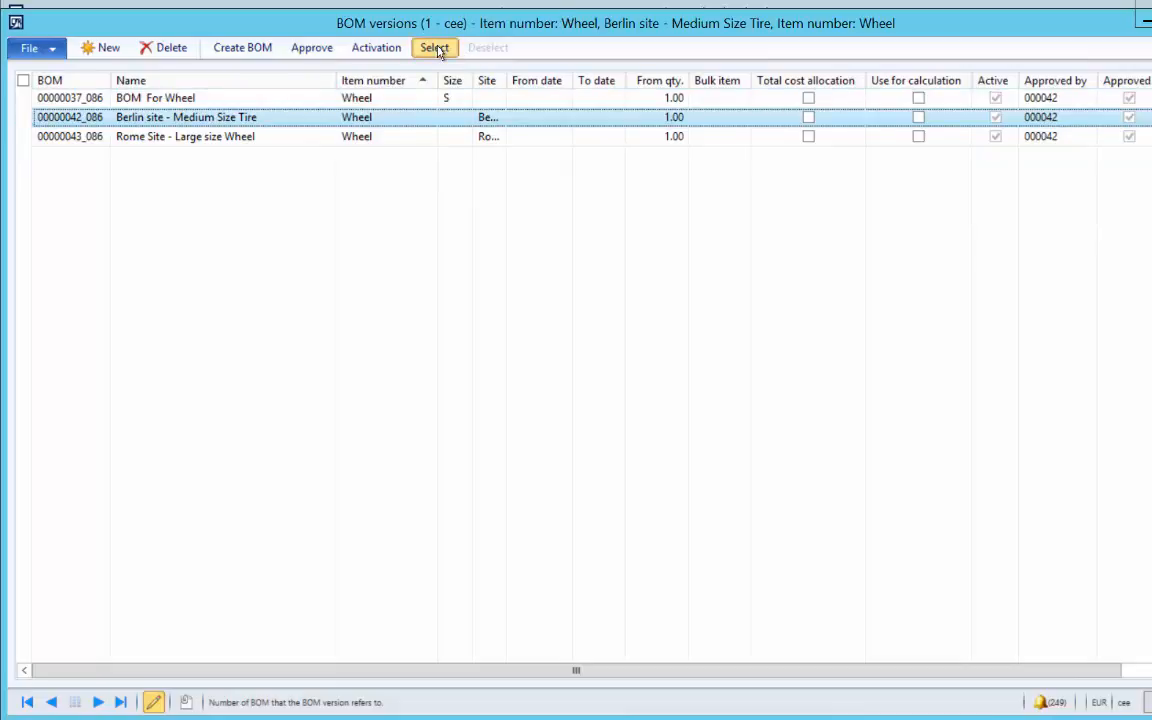
pyautogui.click(1146, 692)
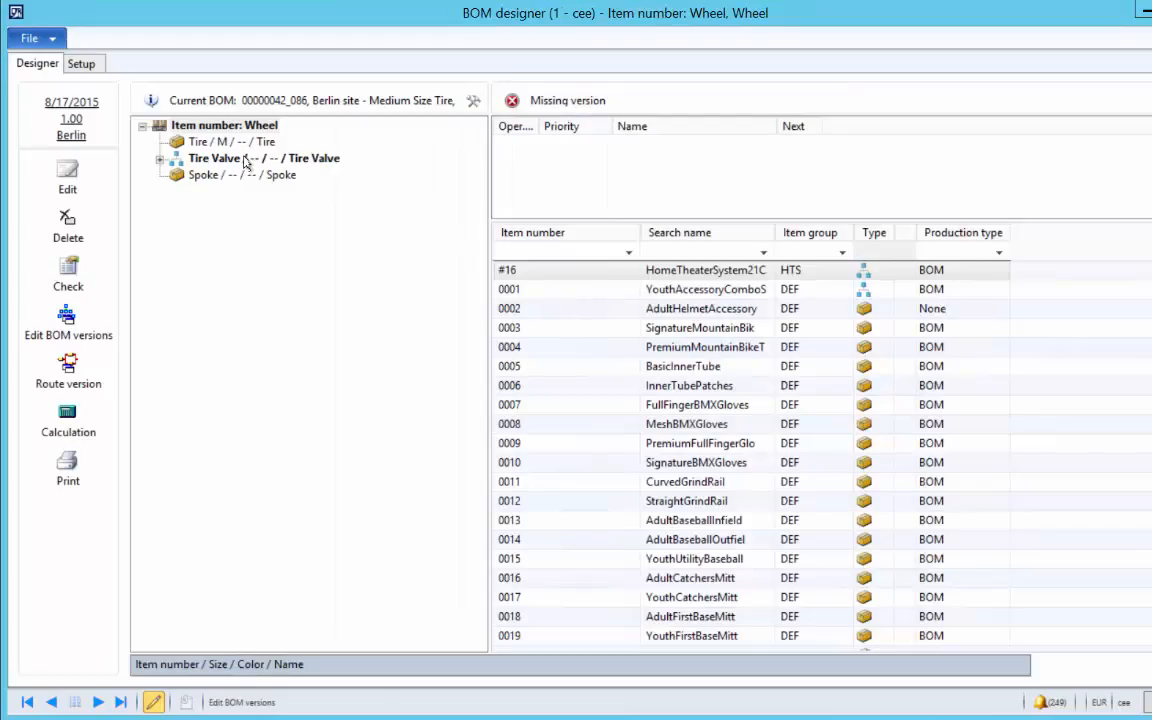
# Step: Expand the Tire Valve sub-BOM and inspect the Tire component in the Berlin version's structure
pyautogui.click(246, 160)
pyautogui.click(160, 159)
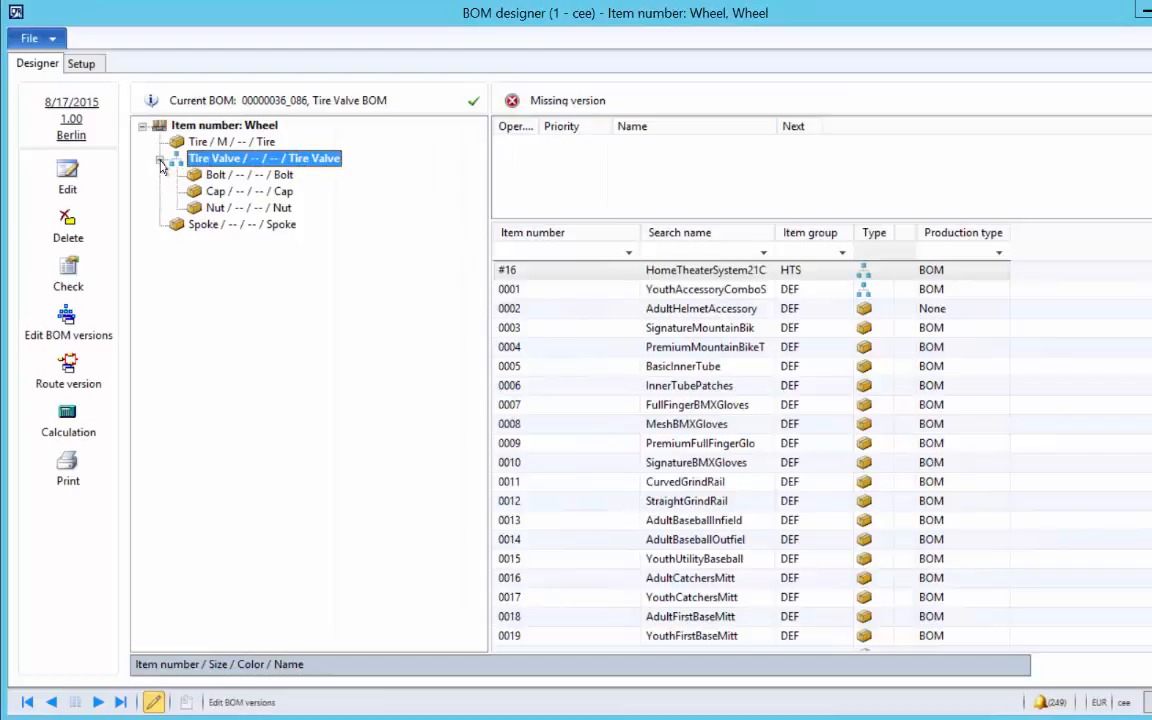
pyautogui.click(229, 143)
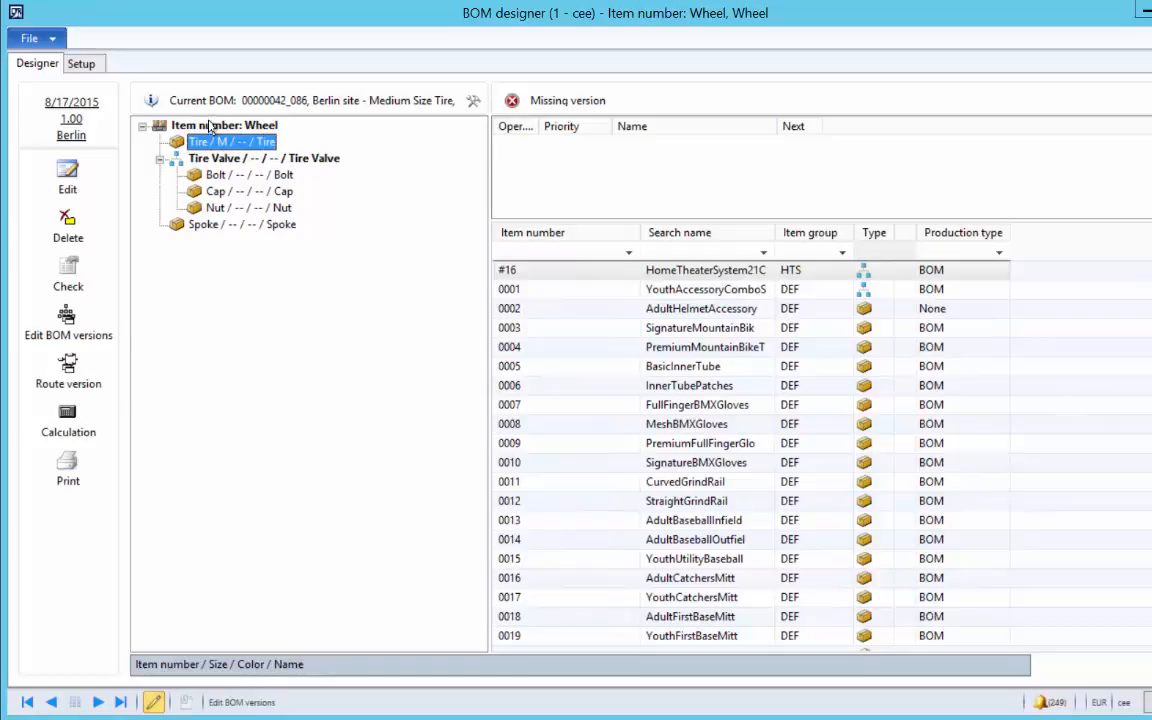
# Step: Select the "Rome Site - Large size Wheel" BOM version for the designer and inspect its Tire component
pyautogui.click(203, 125)
pyautogui.click(68, 320)
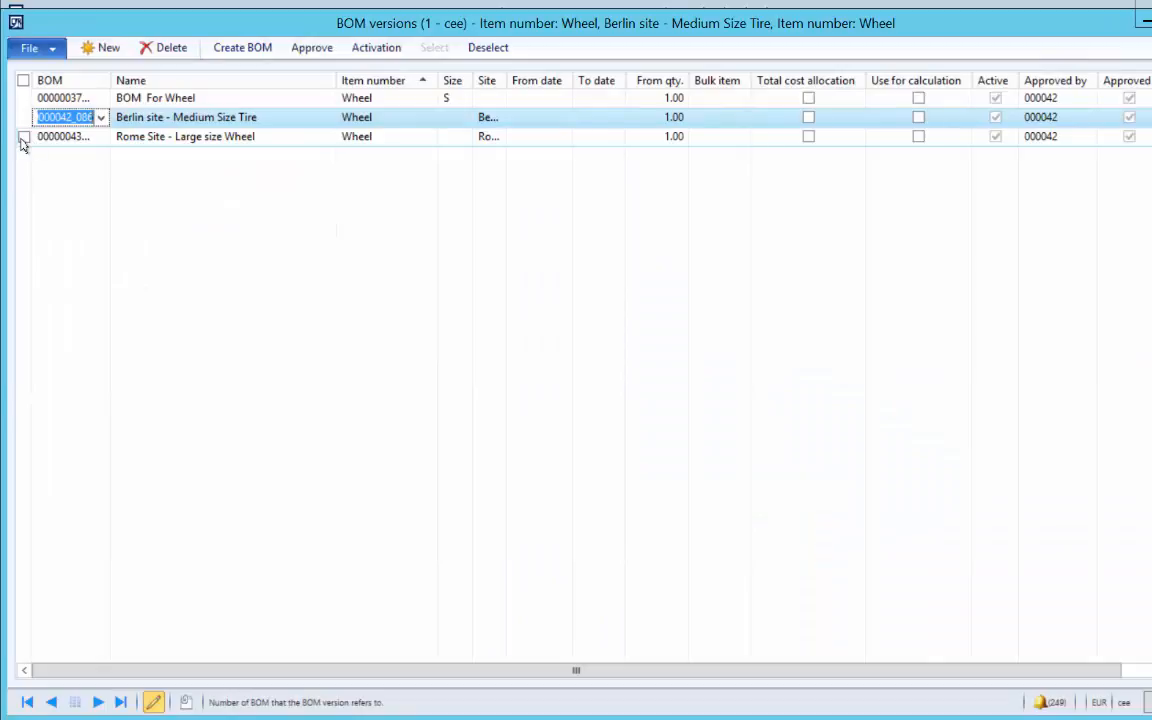
pyautogui.click(24, 137)
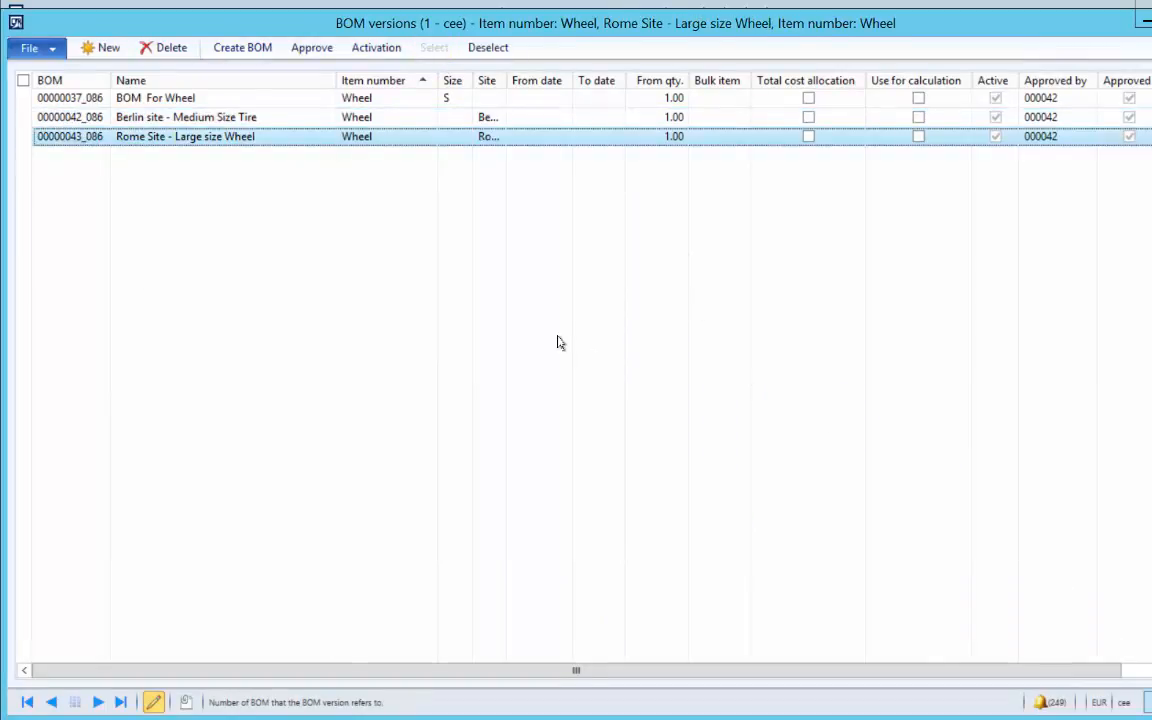
pyautogui.click(205, 141)
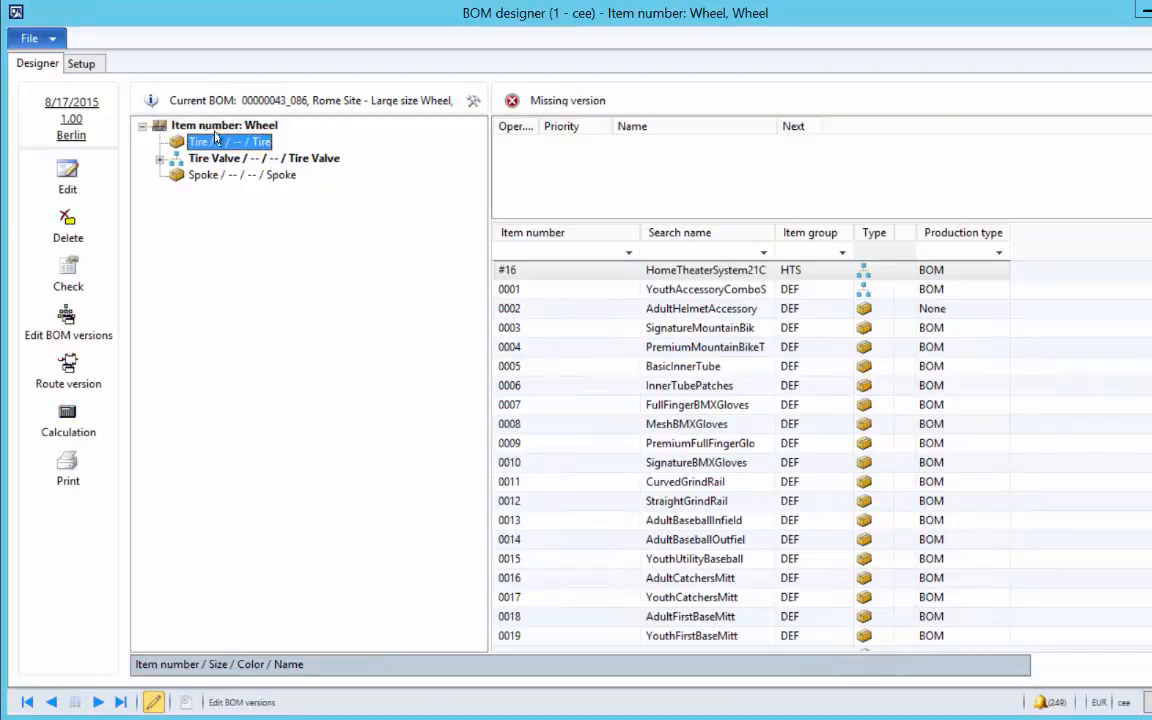
# Step: Review the designer's search criteria, including the available sizes, and compare them with the Rome version's Wheel structure
pyautogui.click(97, 66)
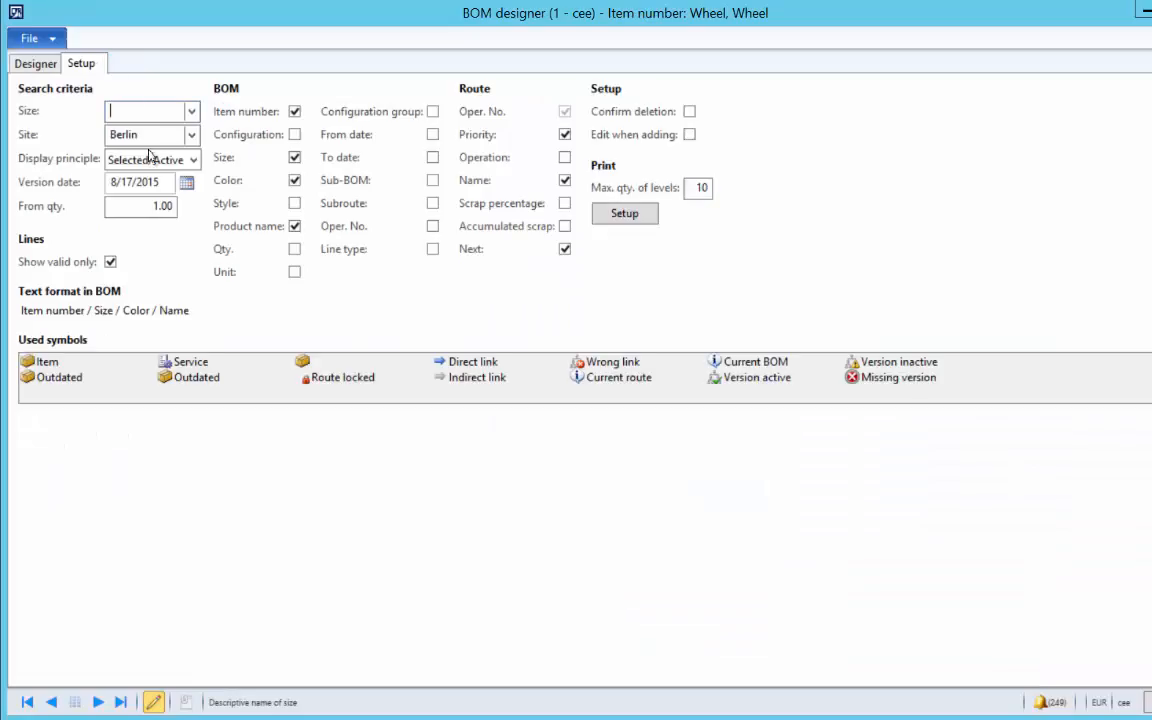
pyautogui.click(193, 112)
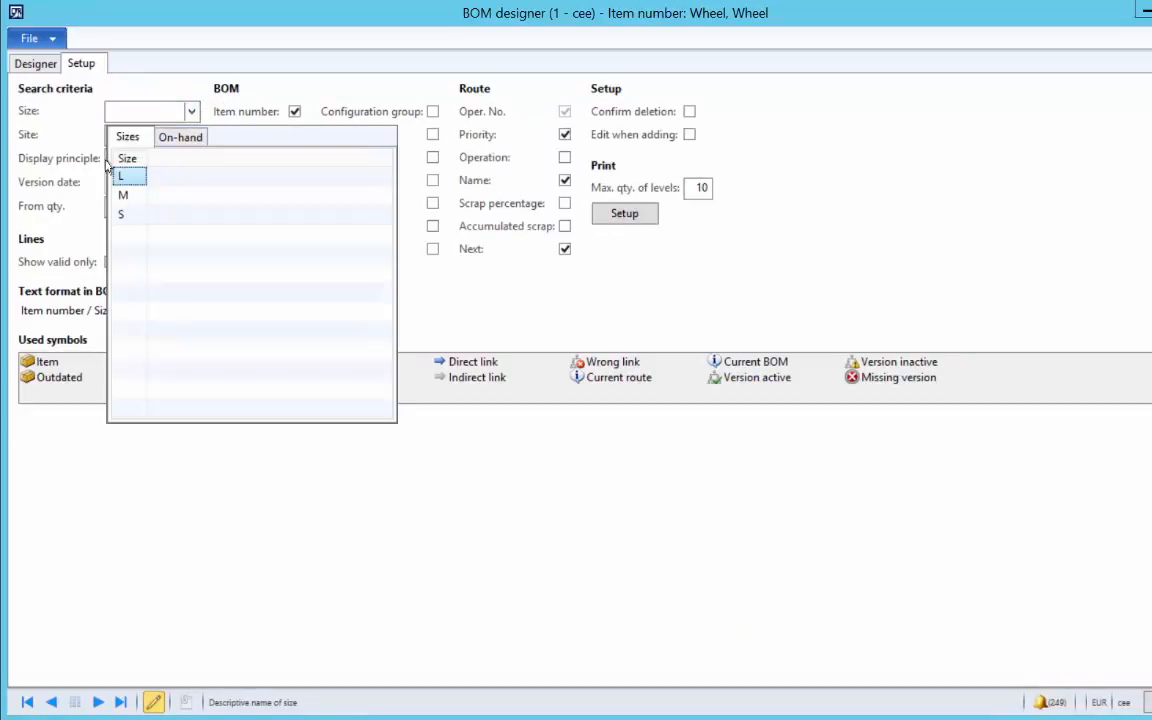
pyautogui.click(155, 112)
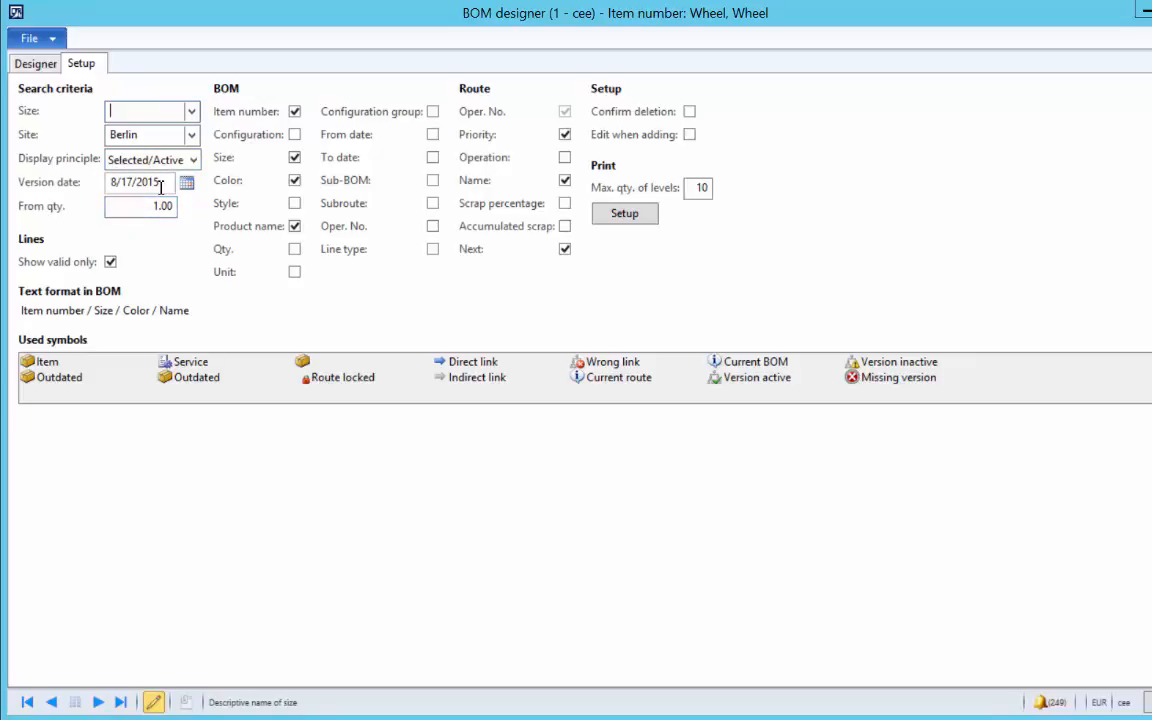
pyautogui.click(37, 64)
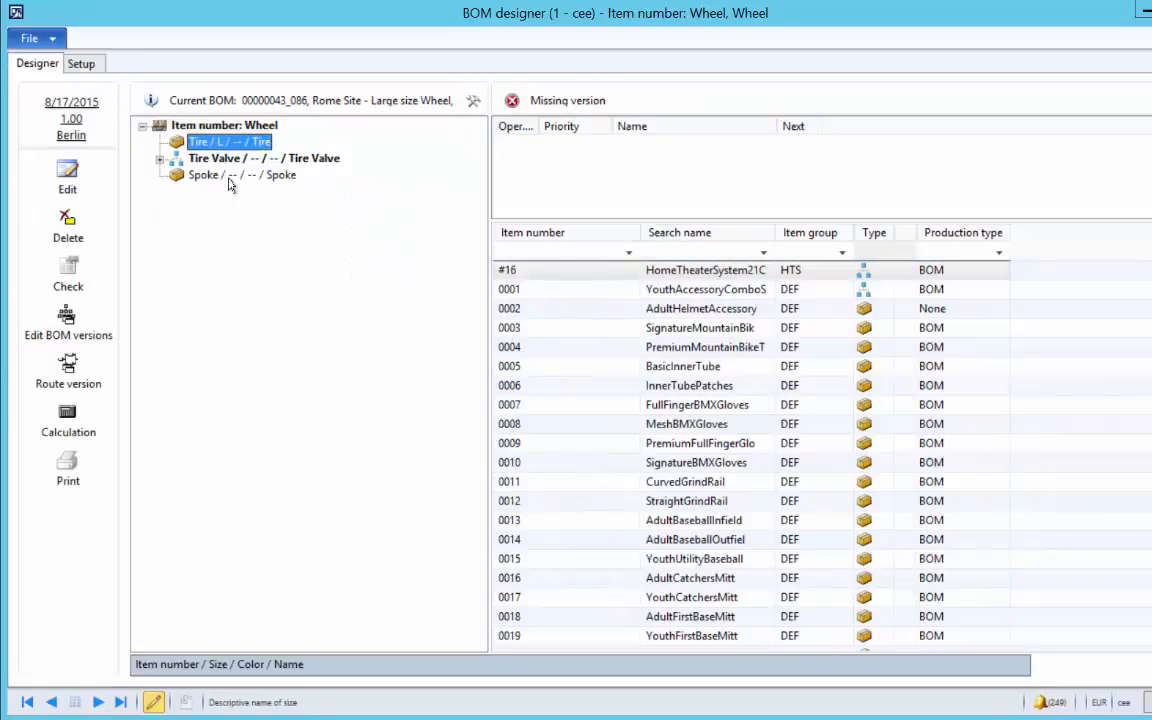
pyautogui.click(230, 127)
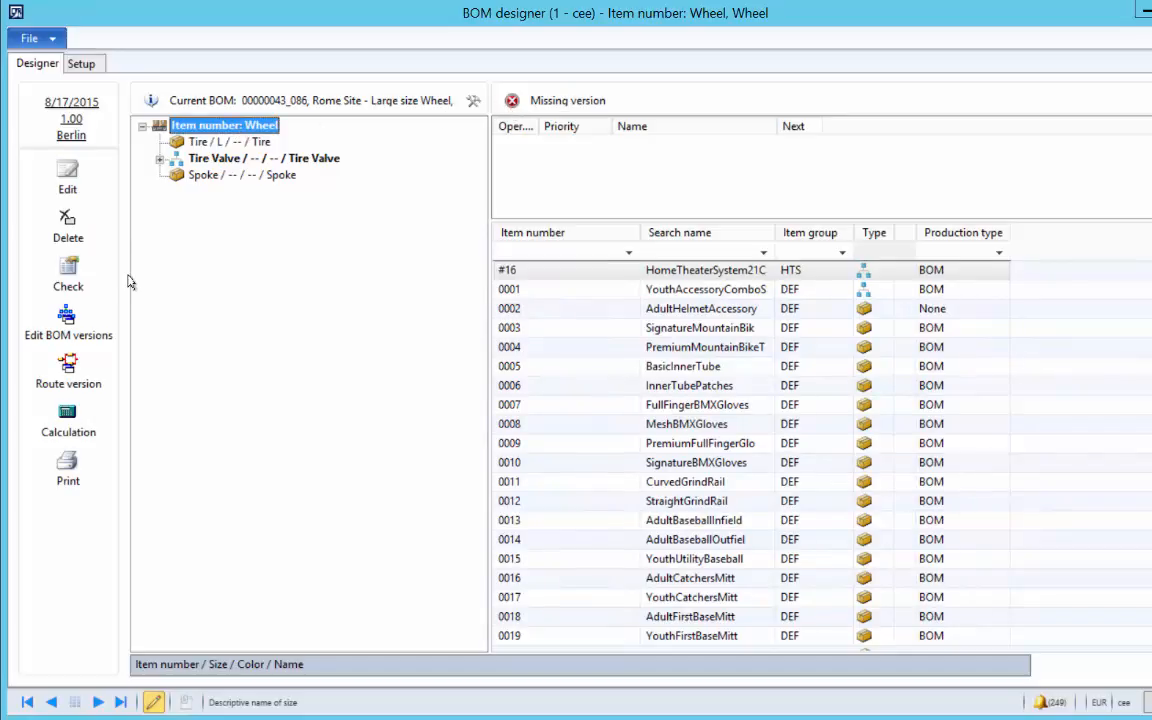
pyautogui.click(82, 64)
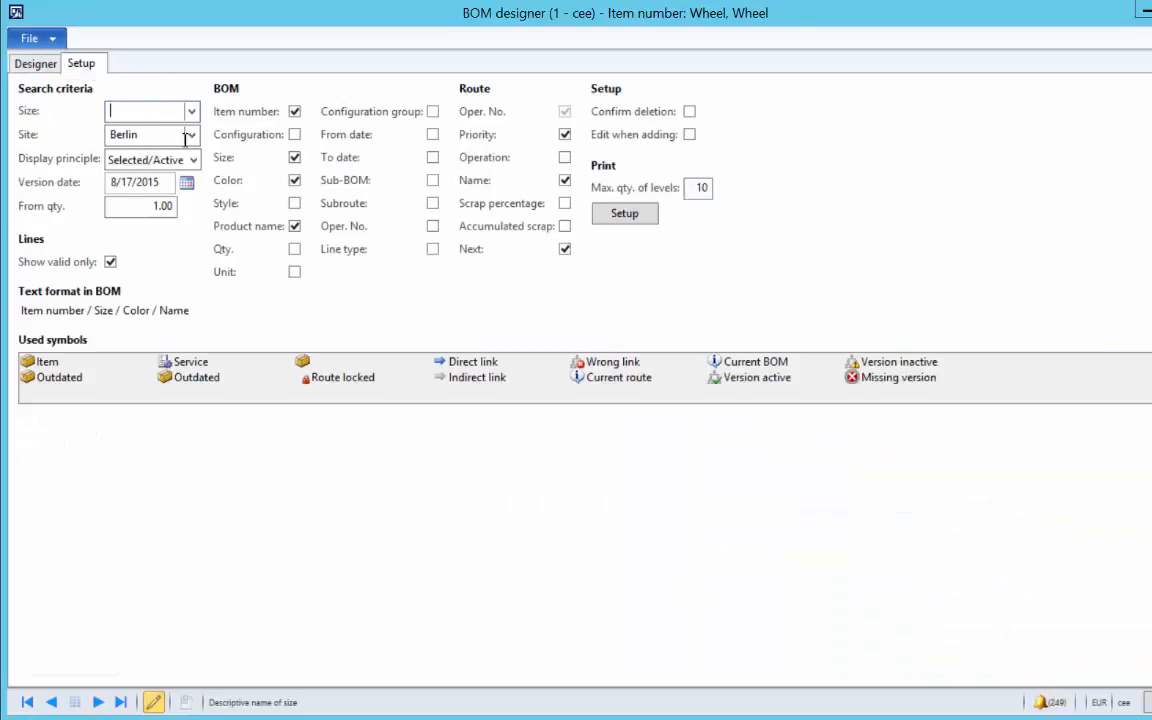
pyautogui.click(50, 68)
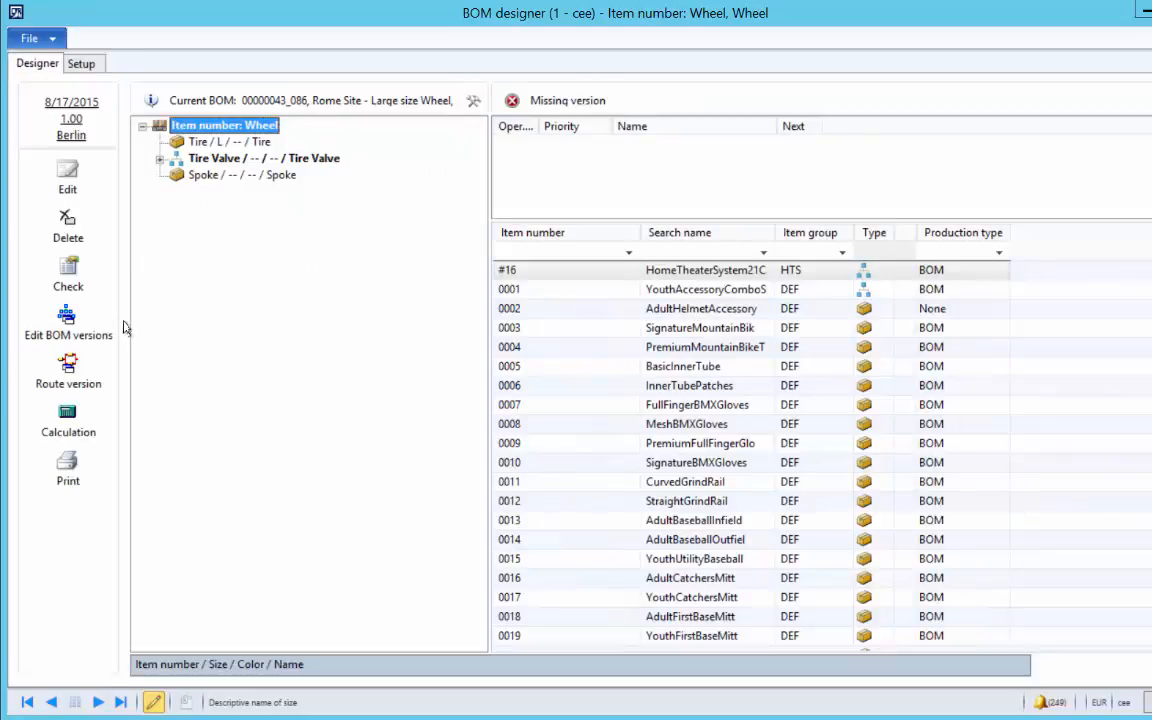
pyautogui.click(221, 145)
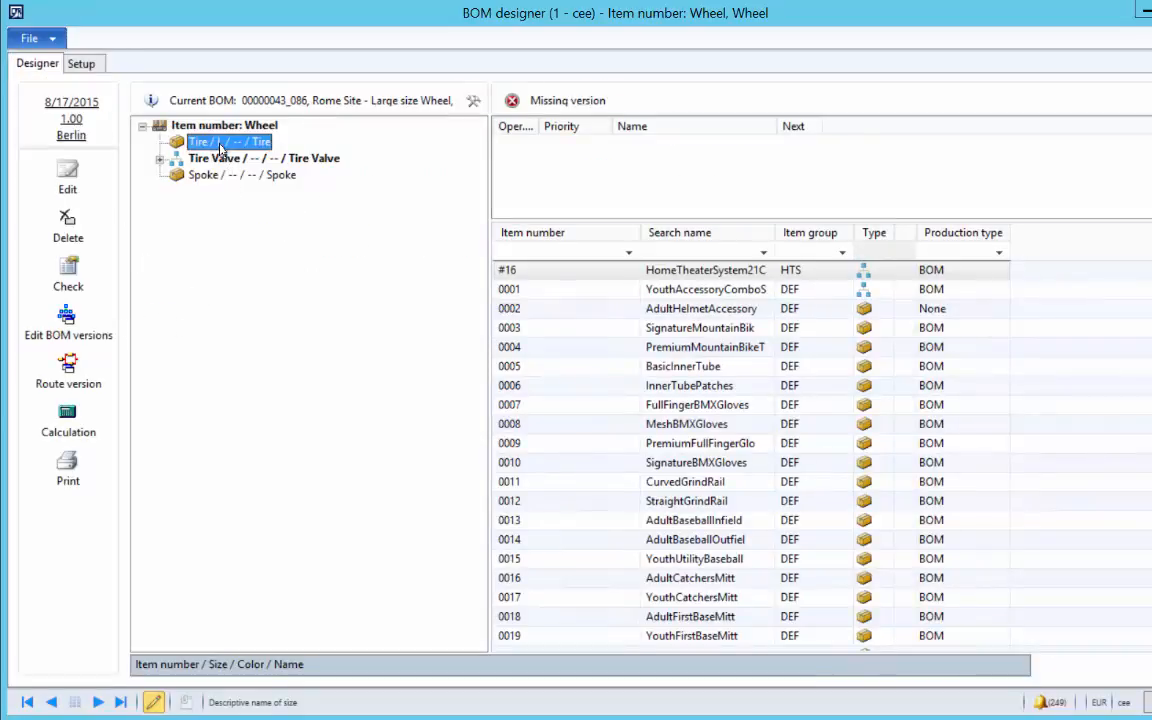
pyautogui.click(220, 127)
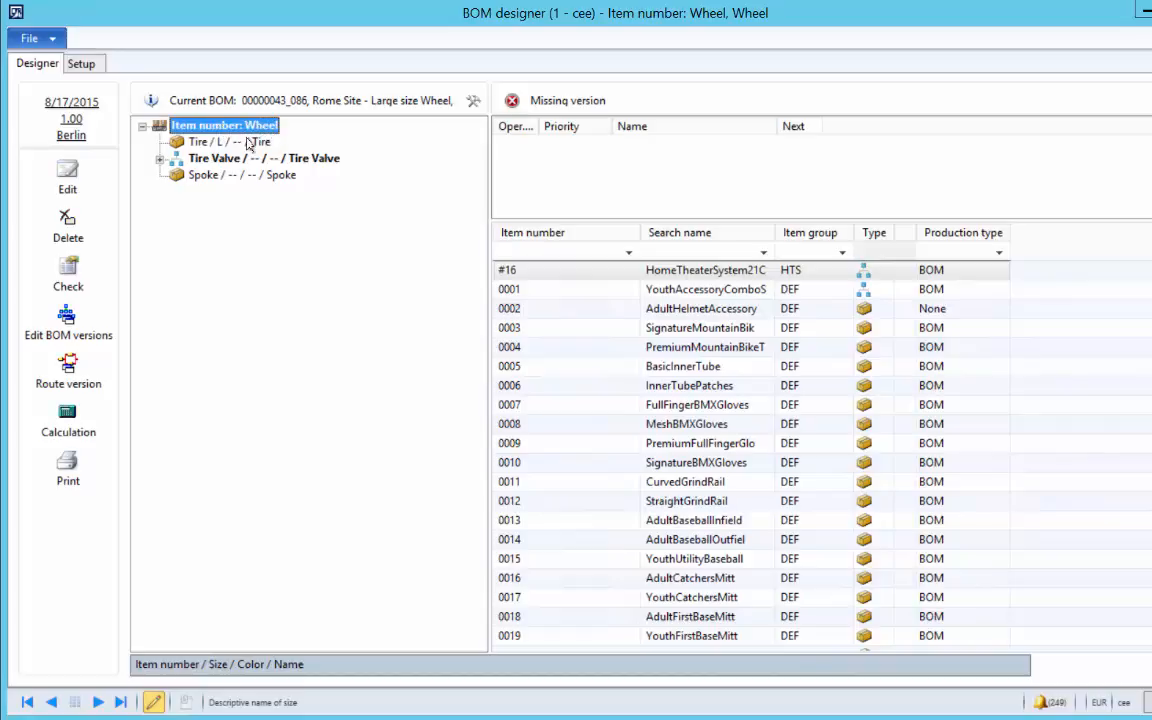
pyautogui.click(69, 342)
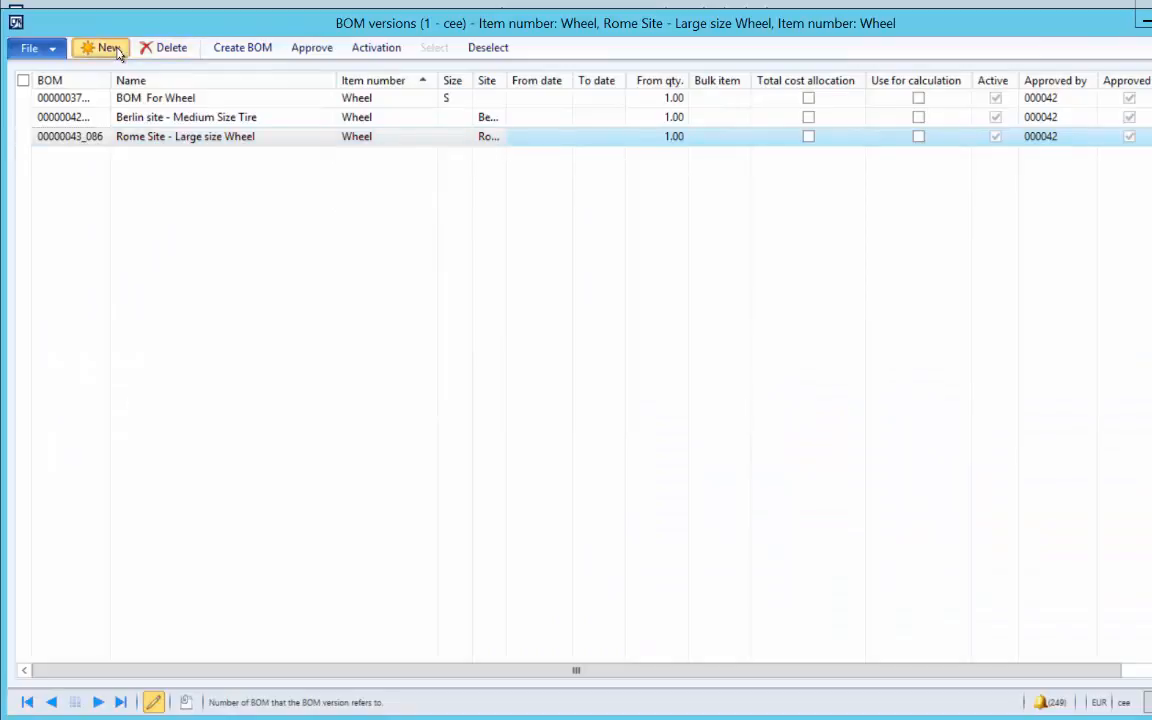
pyautogui.click(108, 48)
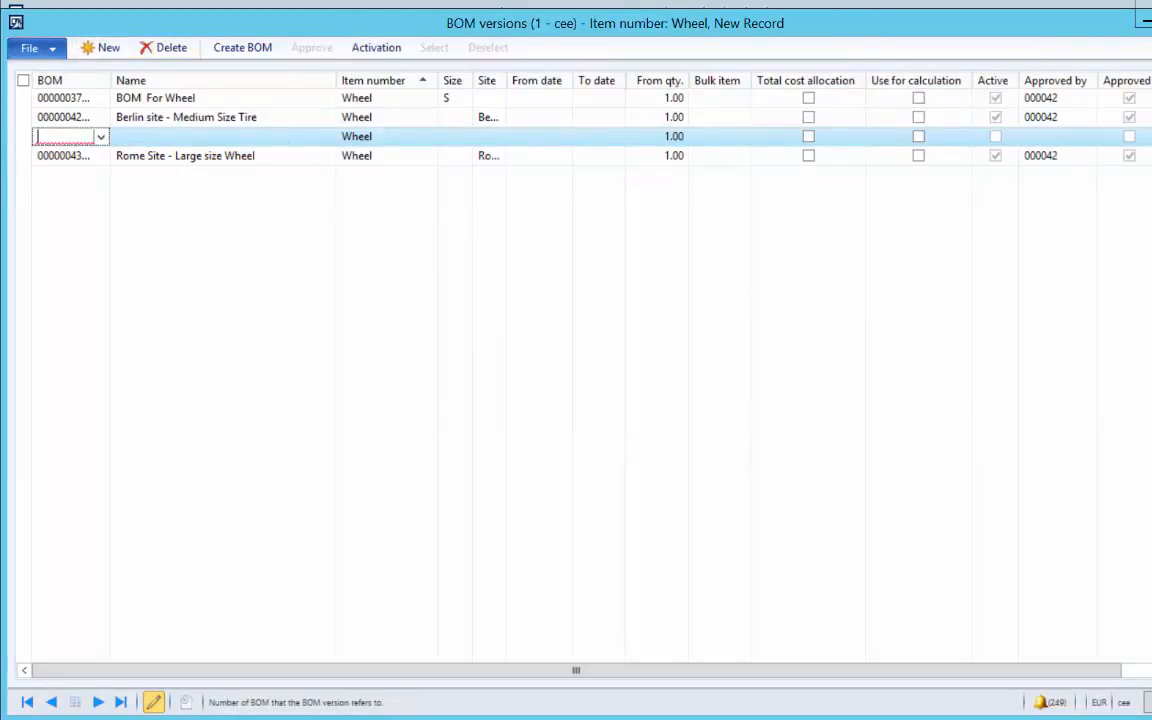
pyautogui.press('Escape')
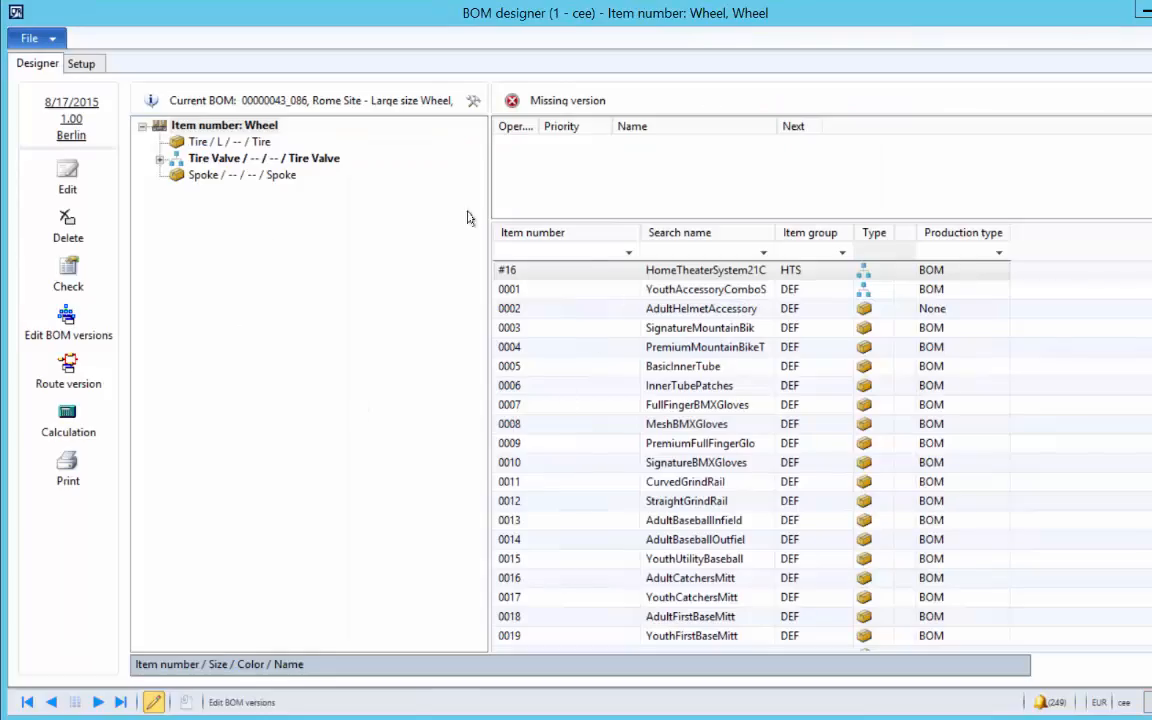